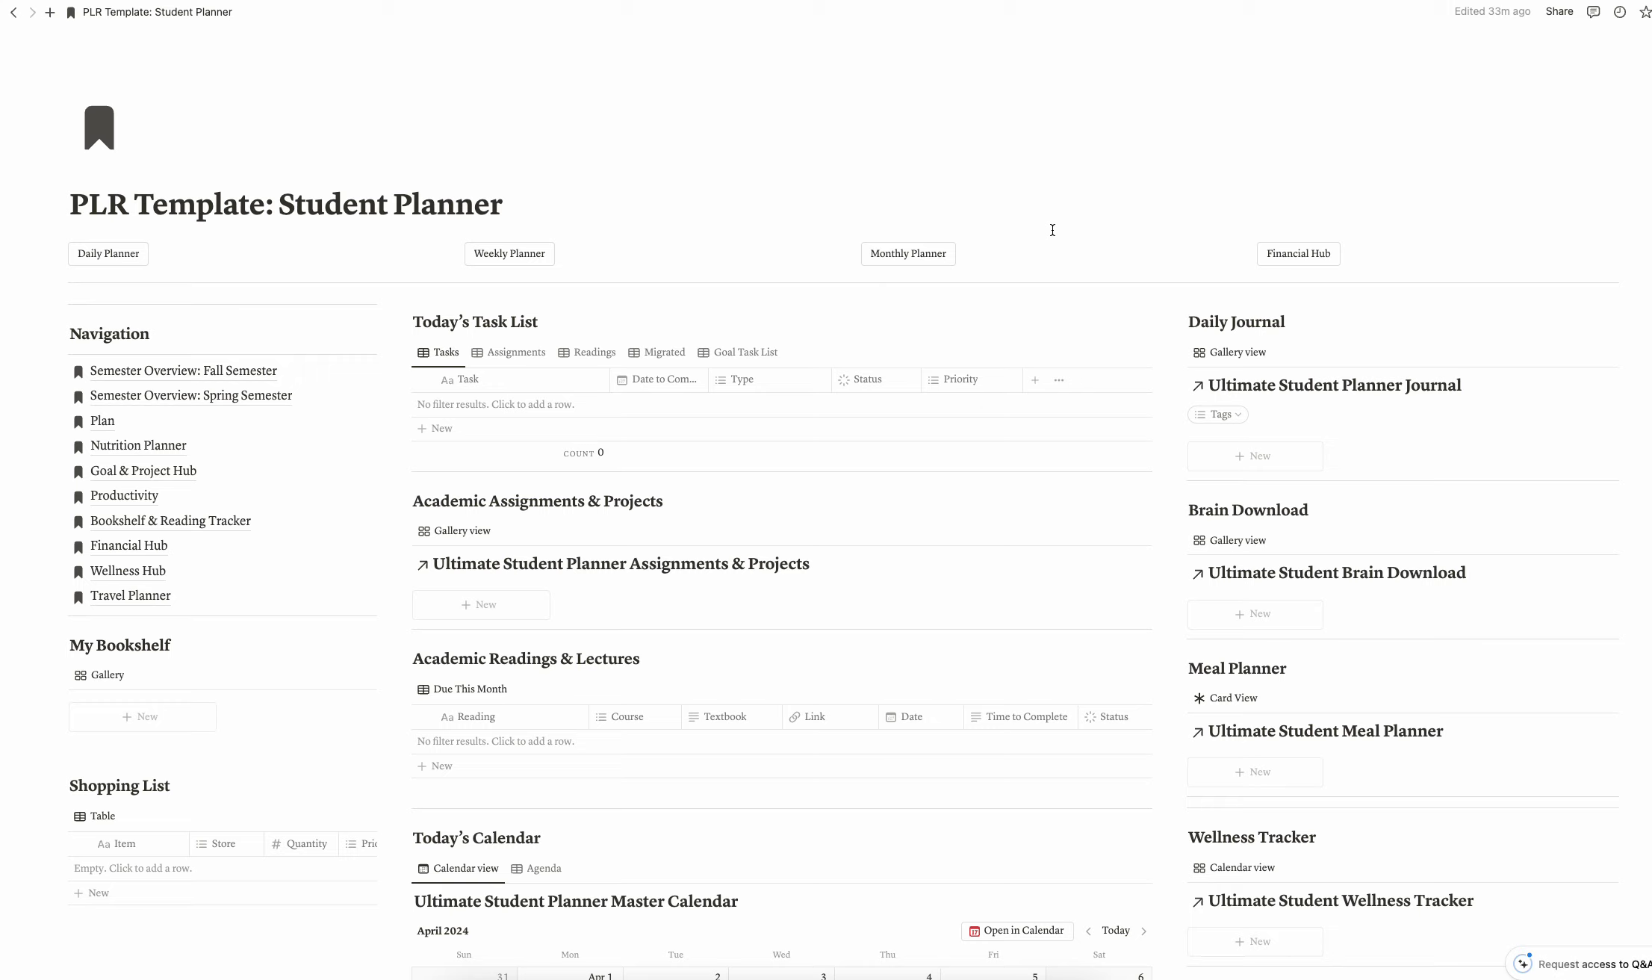
# Step: Examine the Student Planner dashboard's task list, assignments, readings, calendar, habit tracker, journal, meal planner and wellness sections
pyautogui.scroll(-5, 1052, 230)
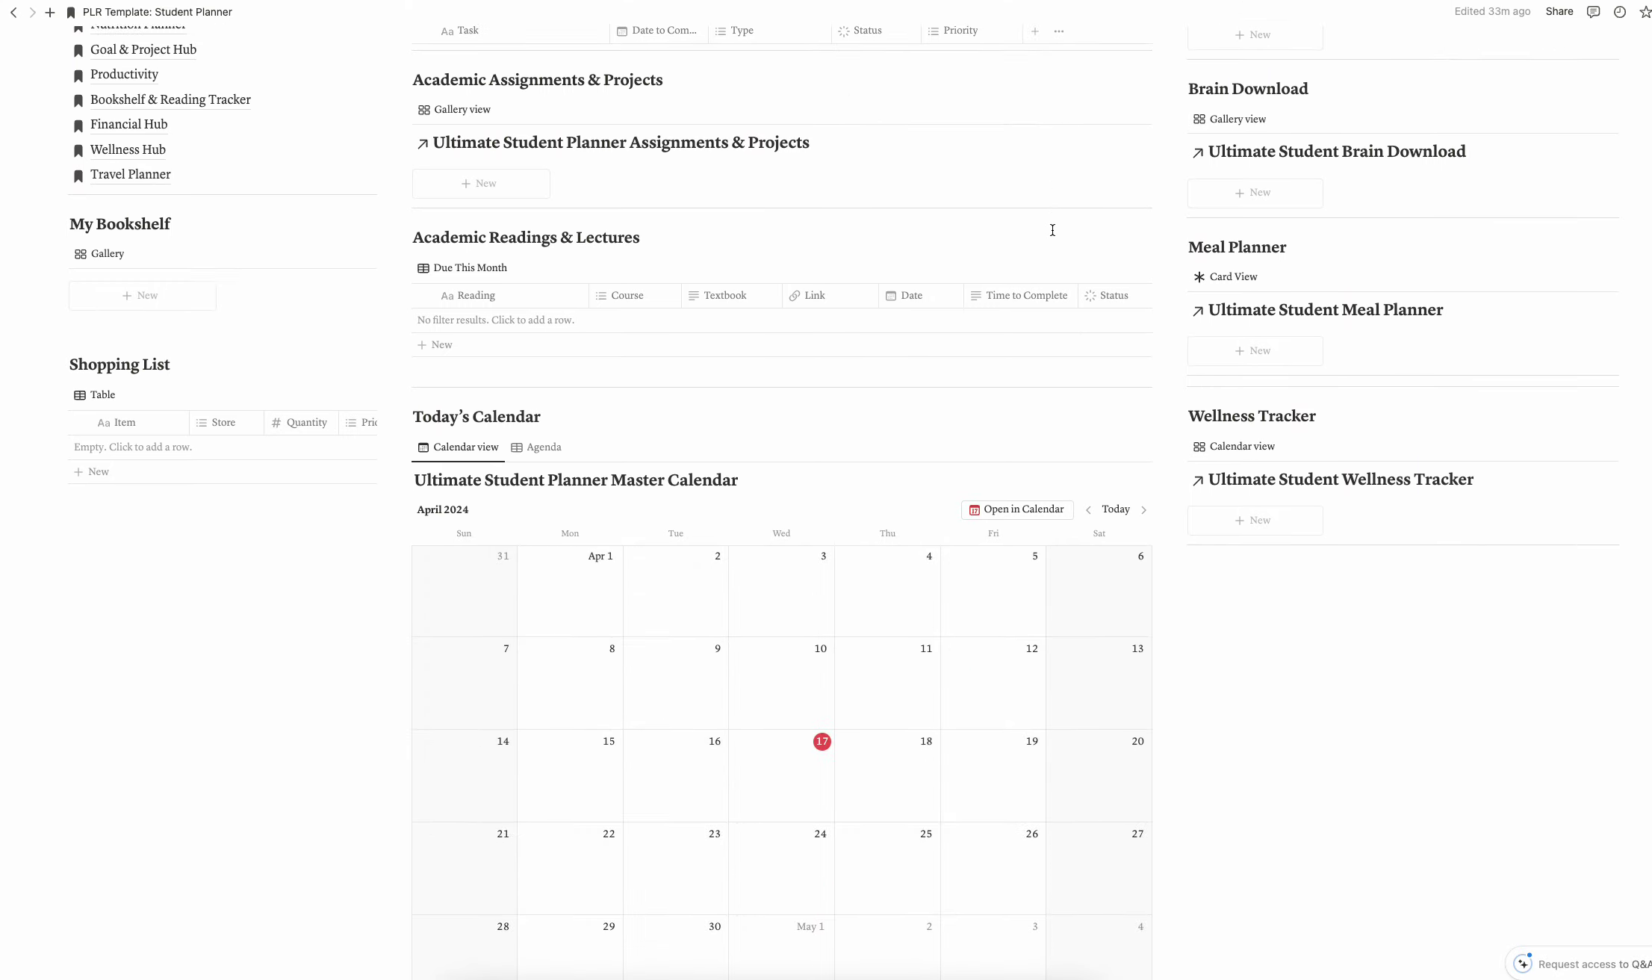
pyautogui.scroll(4, 1052, 230)
pyautogui.scroll(1, 1052, 230)
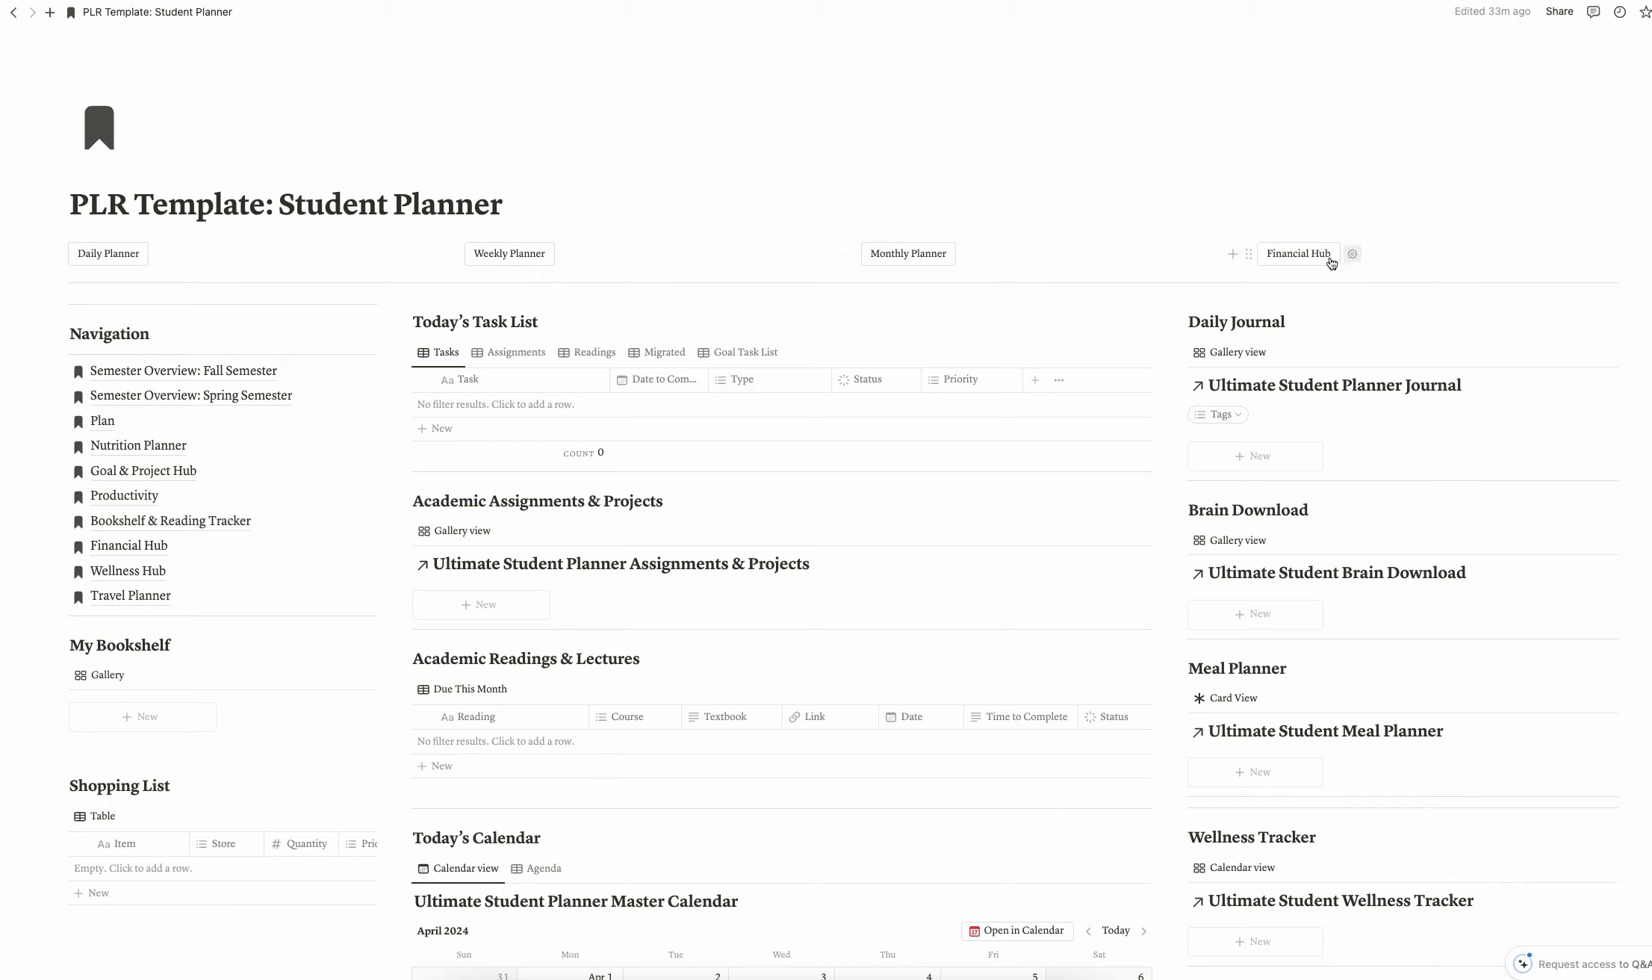
pyautogui.scroll(-5, 1195, 213)
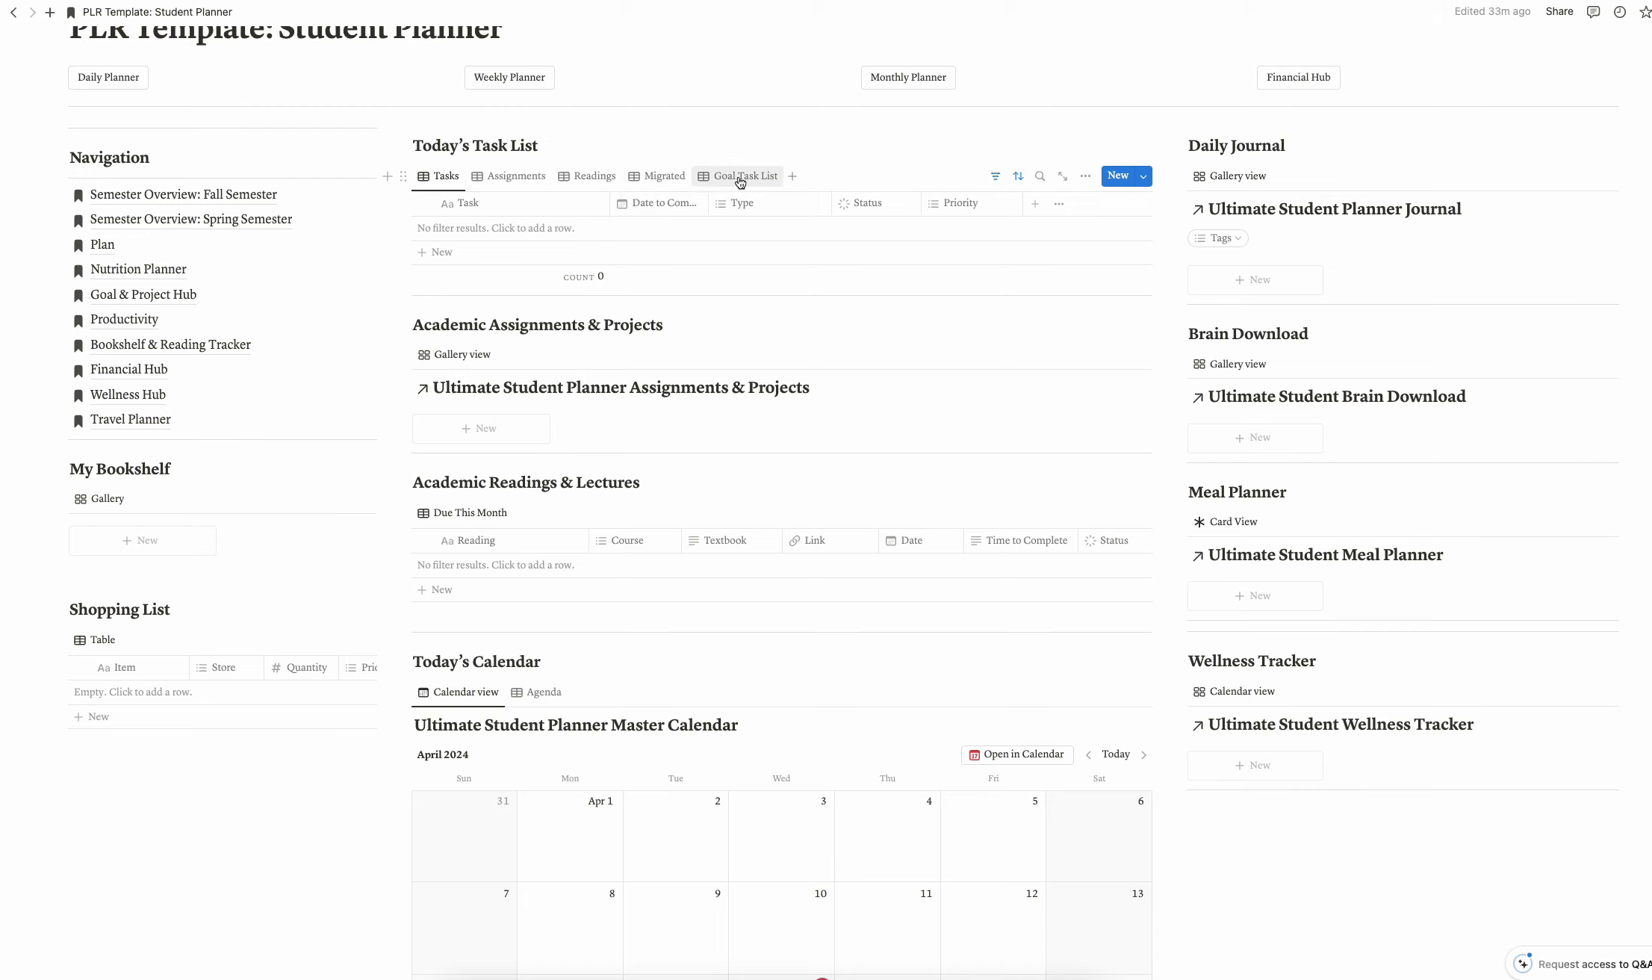
pyautogui.scroll(-1, 743, 183)
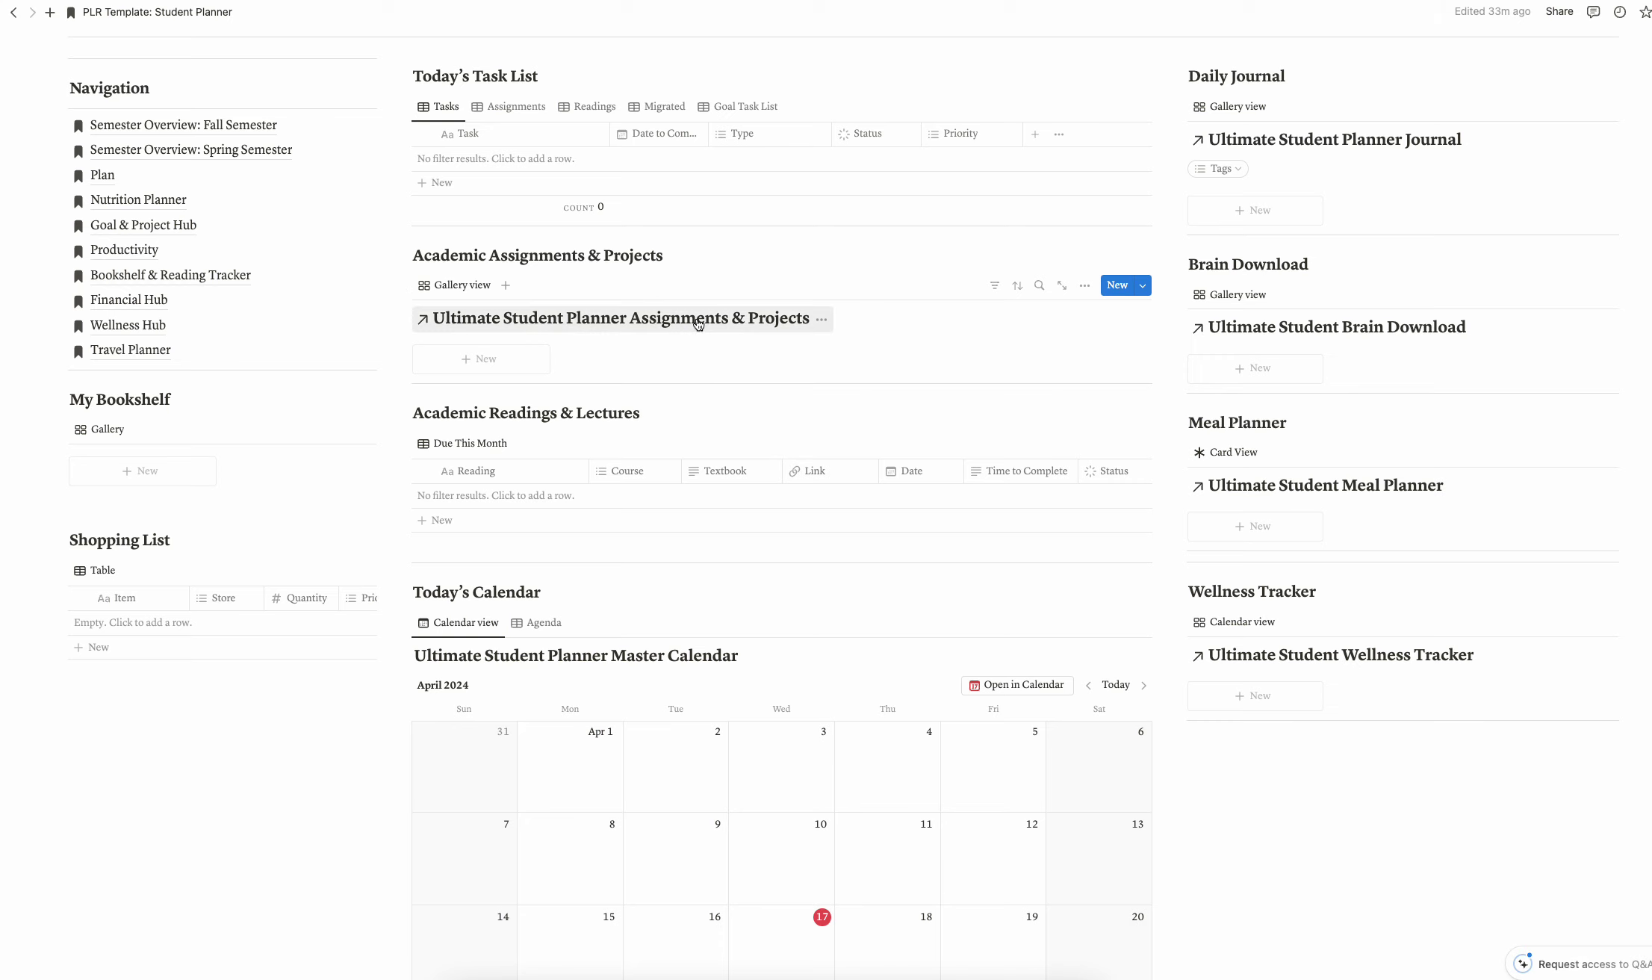
pyautogui.scroll(-3, 649, 326)
pyautogui.scroll(6, 649, 326)
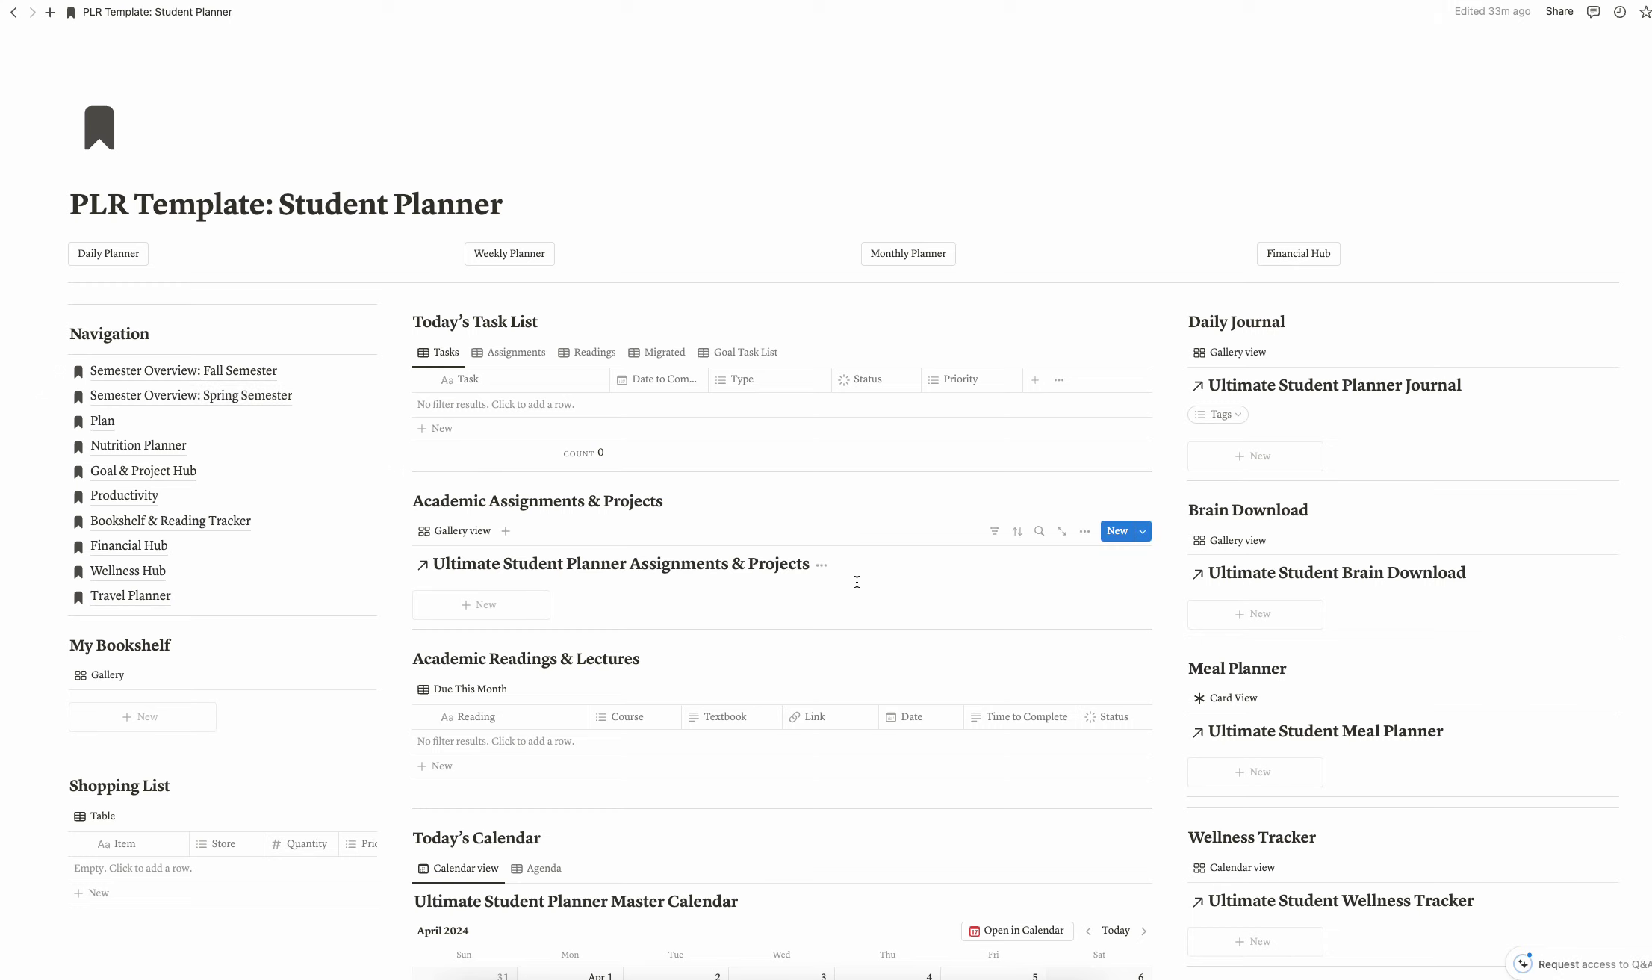
pyautogui.scroll(-10, 857, 582)
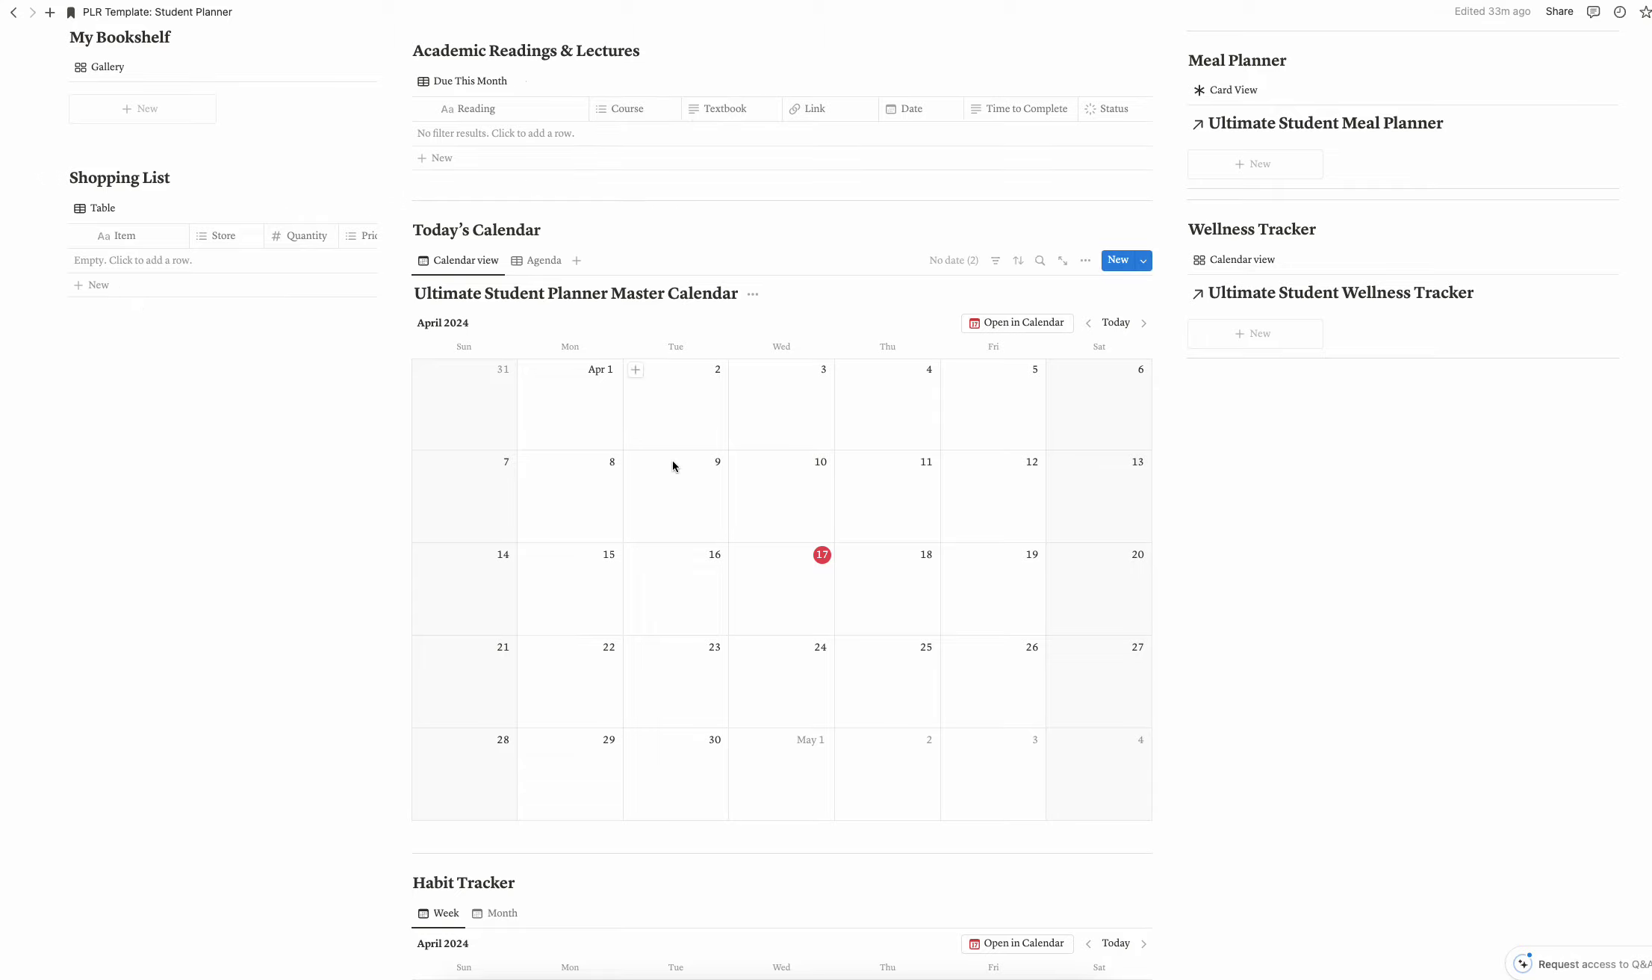
pyautogui.scroll(-8, 1124, 365)
pyautogui.scroll(20, 805, 596)
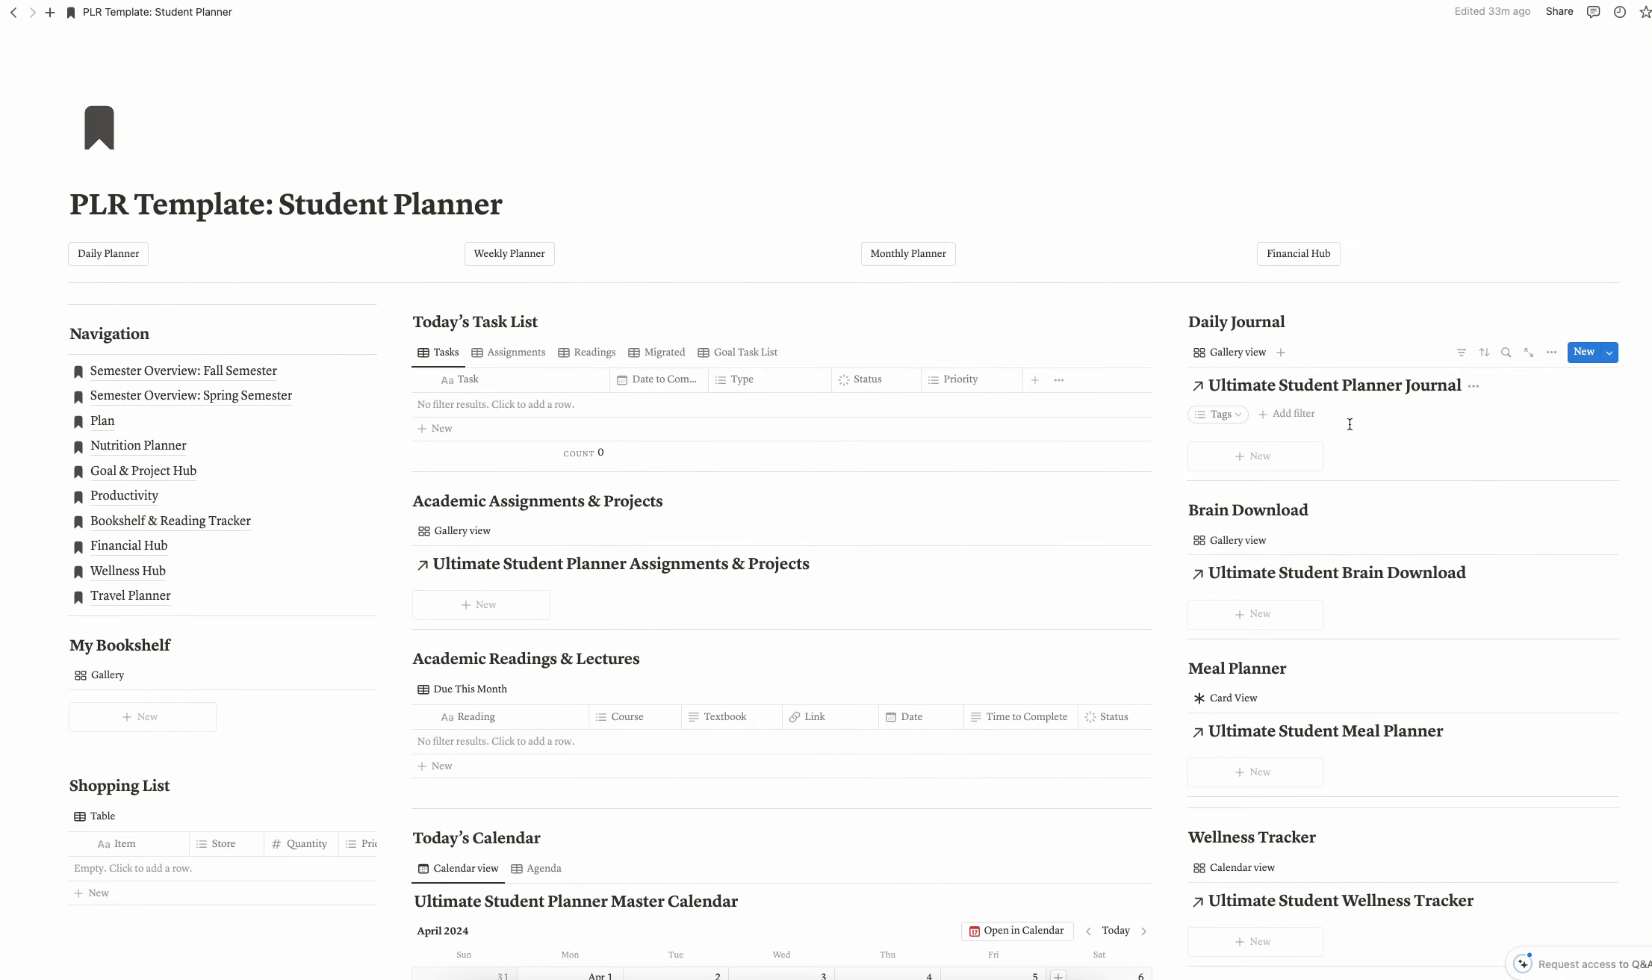
pyautogui.scroll(-4, 1321, 454)
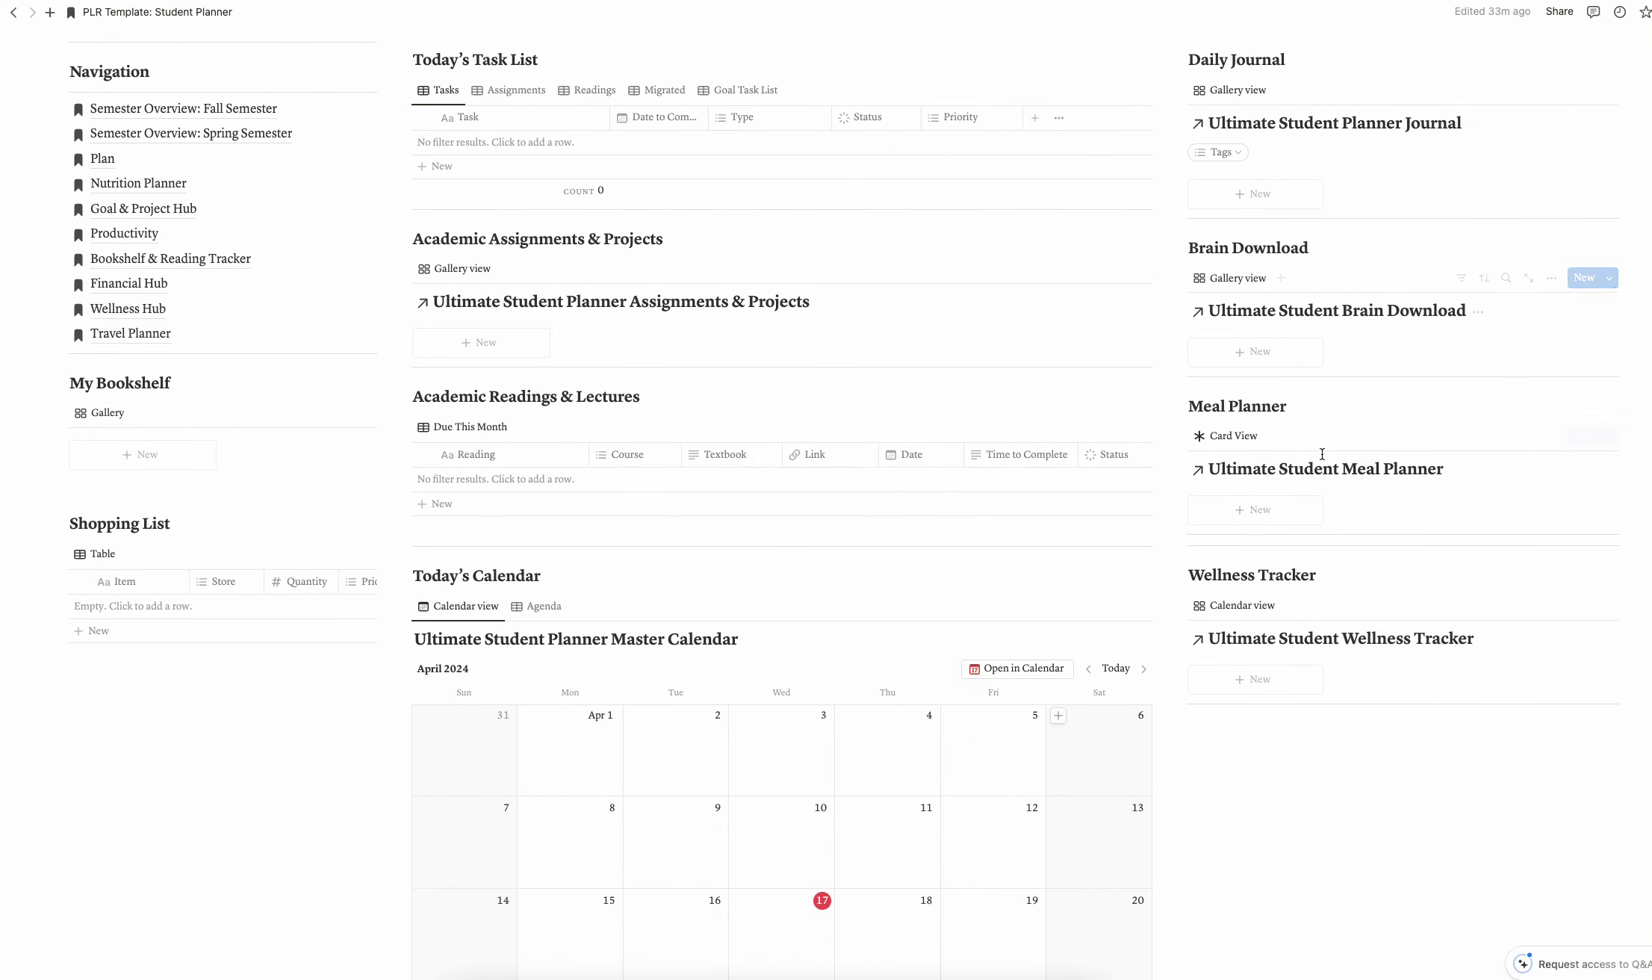
# Step: Open the Semester Overview: Fall Semester page and review its course links, weekly schedule, assignments, readings and course notebooks
pyautogui.click(243, 112)
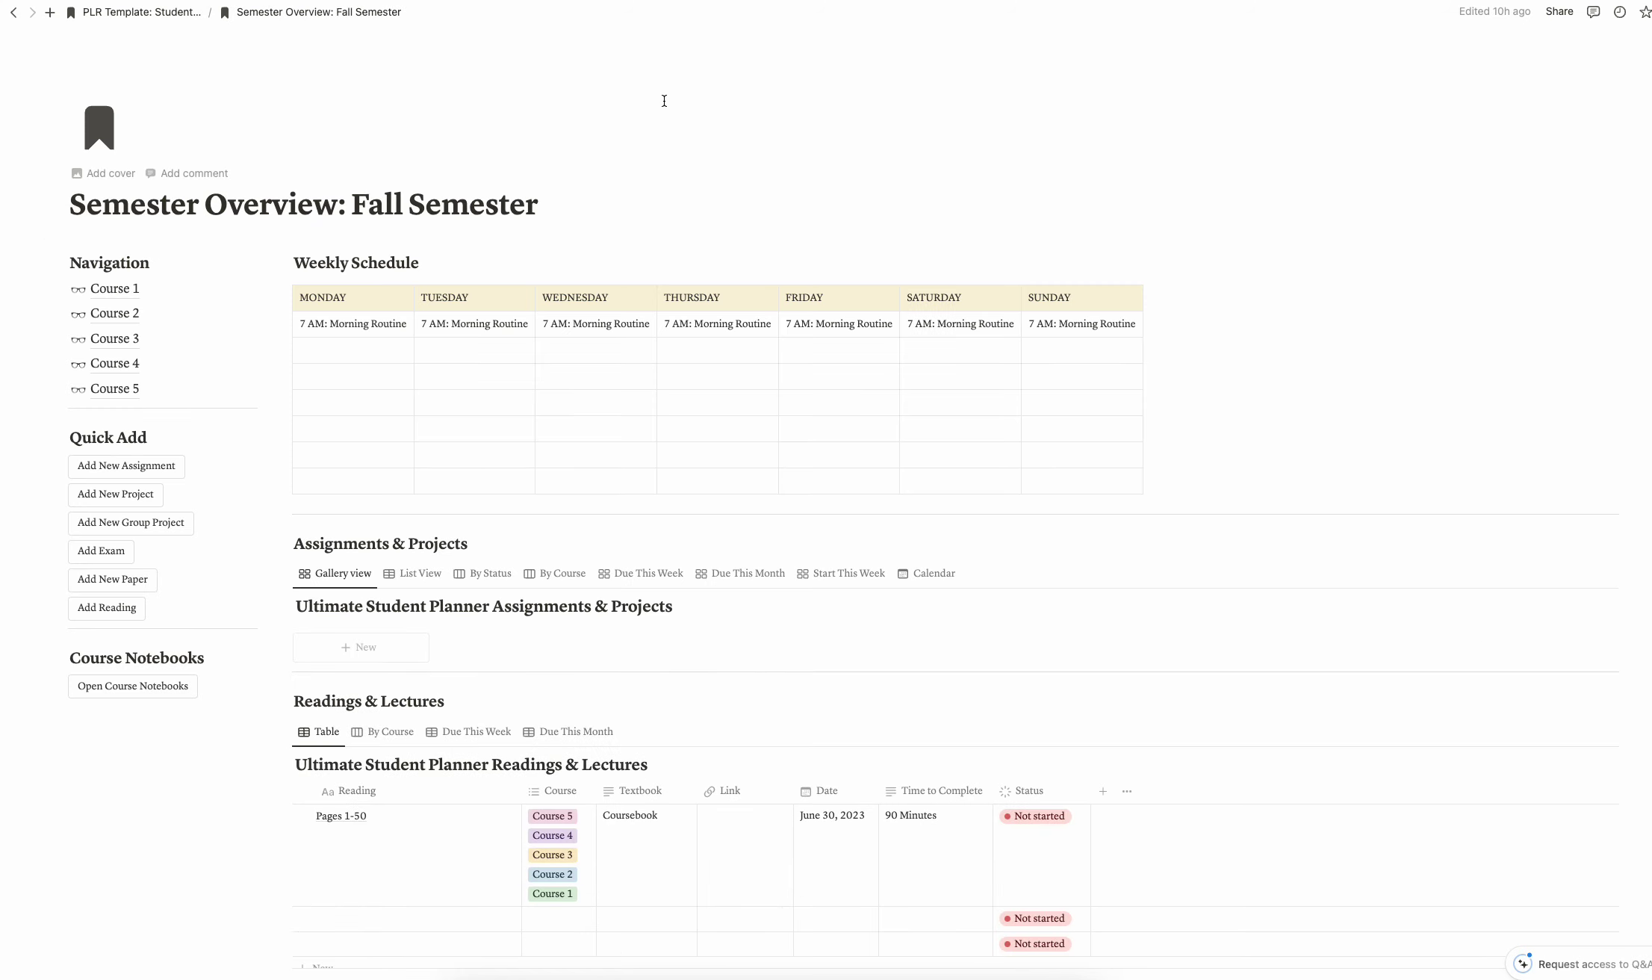
pyautogui.scroll(-1, 790, 300)
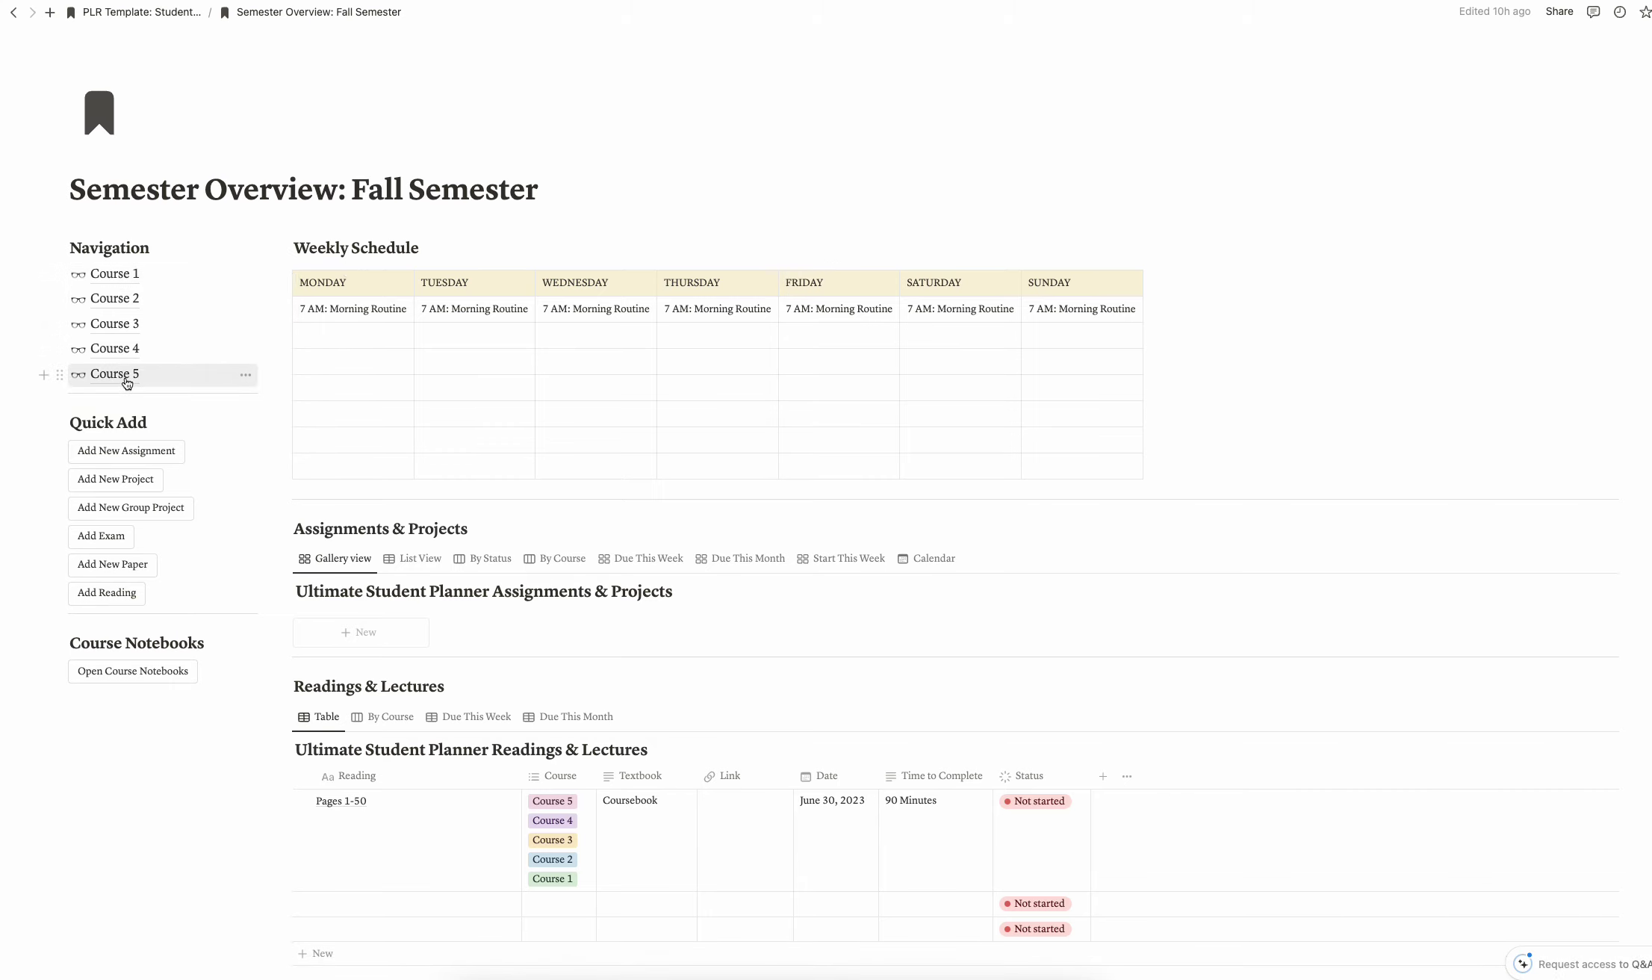
pyautogui.scroll(1, 230, 338)
pyautogui.scroll(-5, 230, 338)
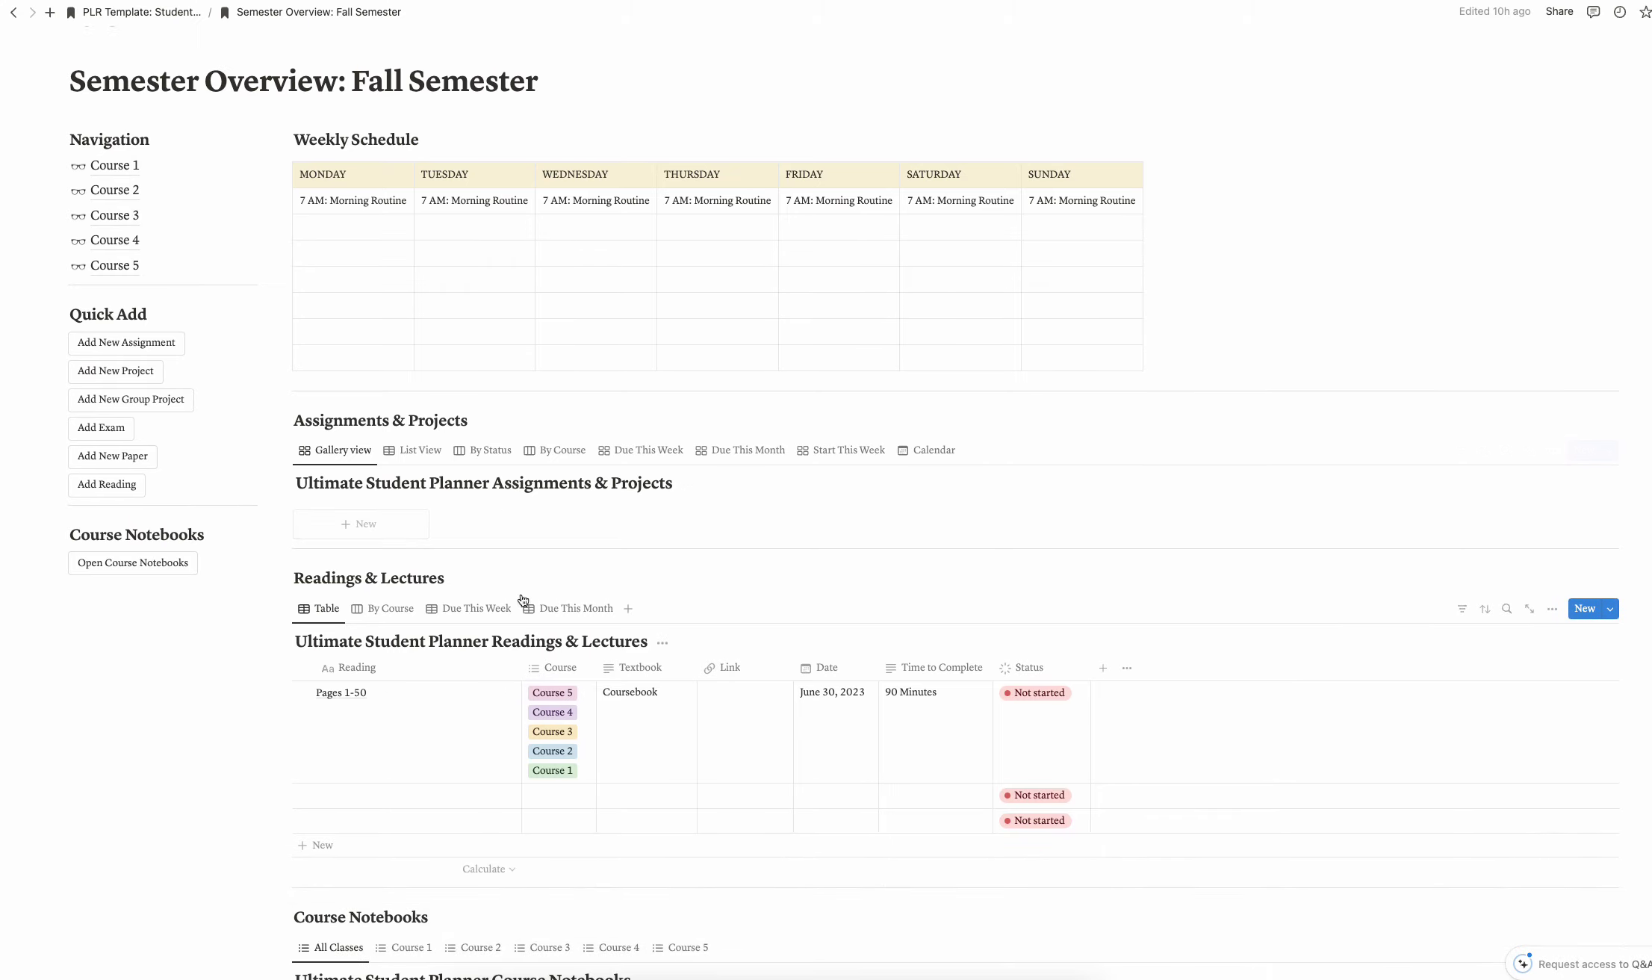
pyautogui.scroll(-3, 567, 744)
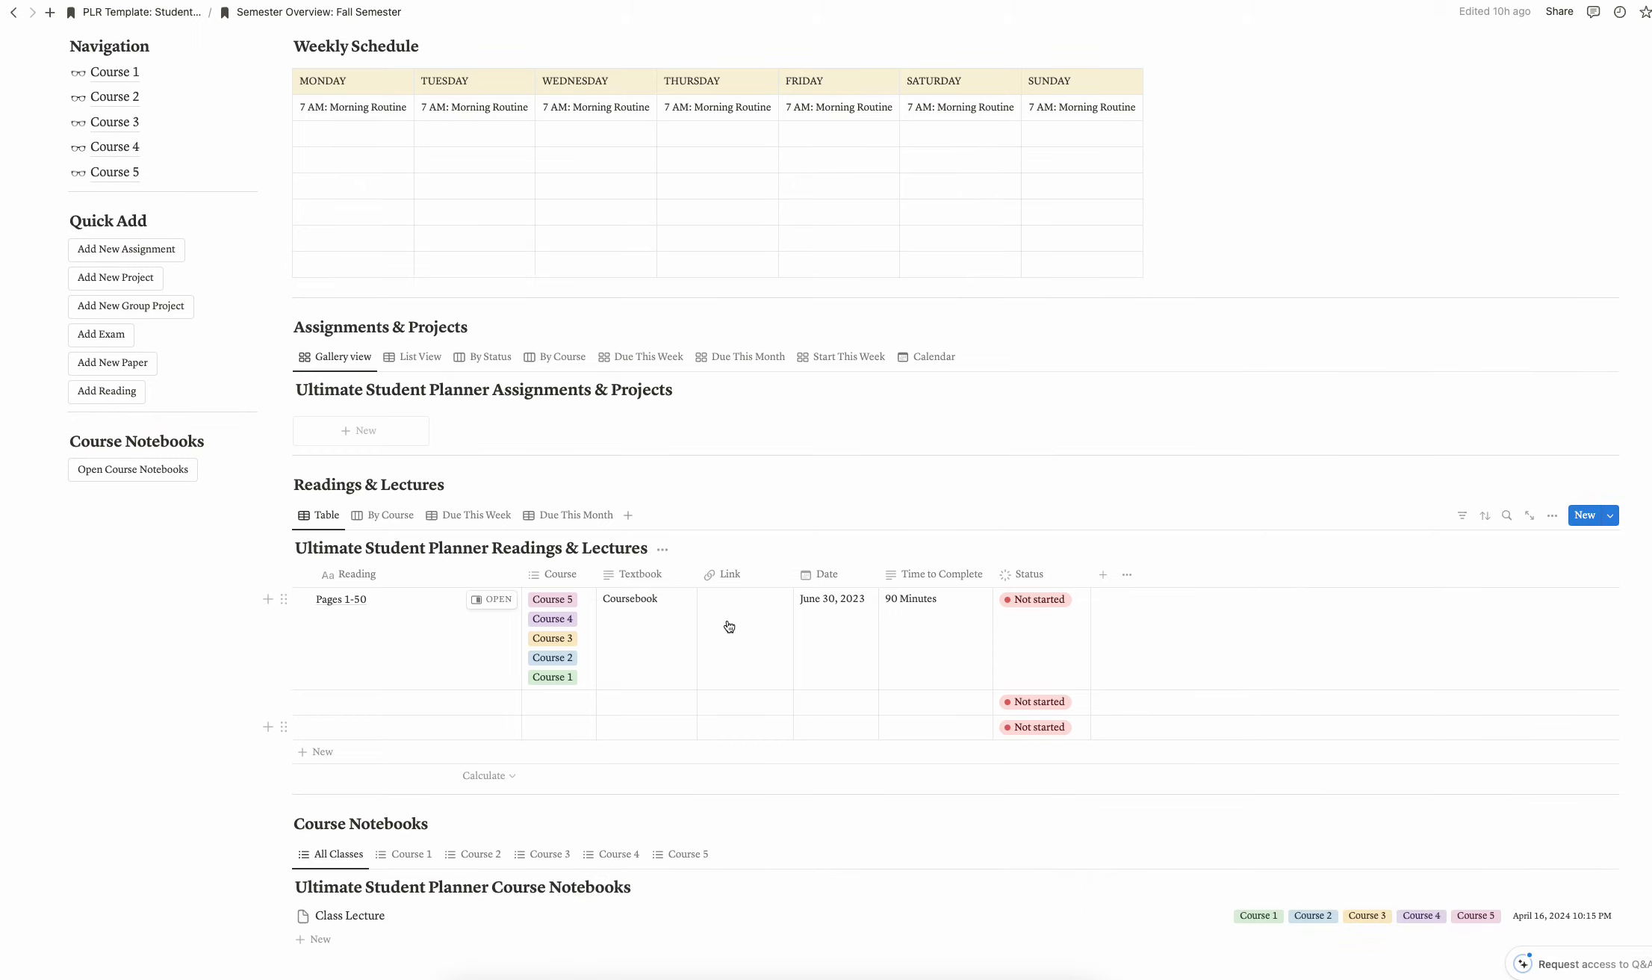
# Step: View the fall semester's Readings & Lectures by course and by Due This Week, return to Table view, and check Course Notebooks
pyautogui.click(378, 521)
pyautogui.click(323, 517)
pyautogui.click(490, 518)
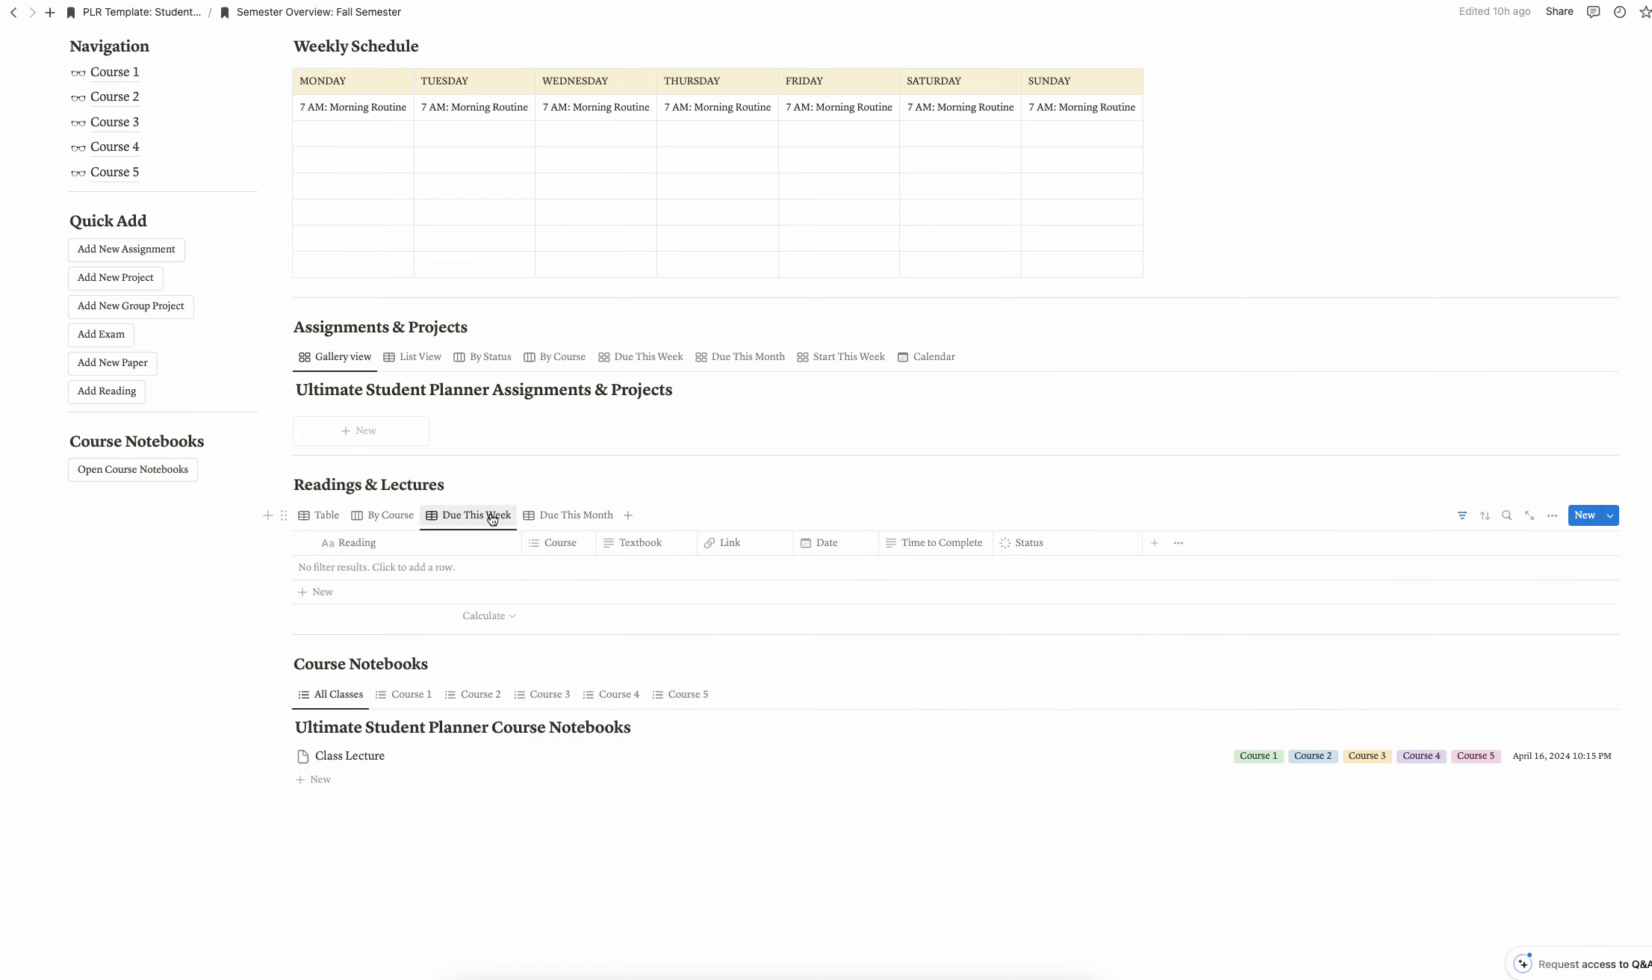
pyautogui.click(321, 515)
pyautogui.scroll(-4, 582, 617)
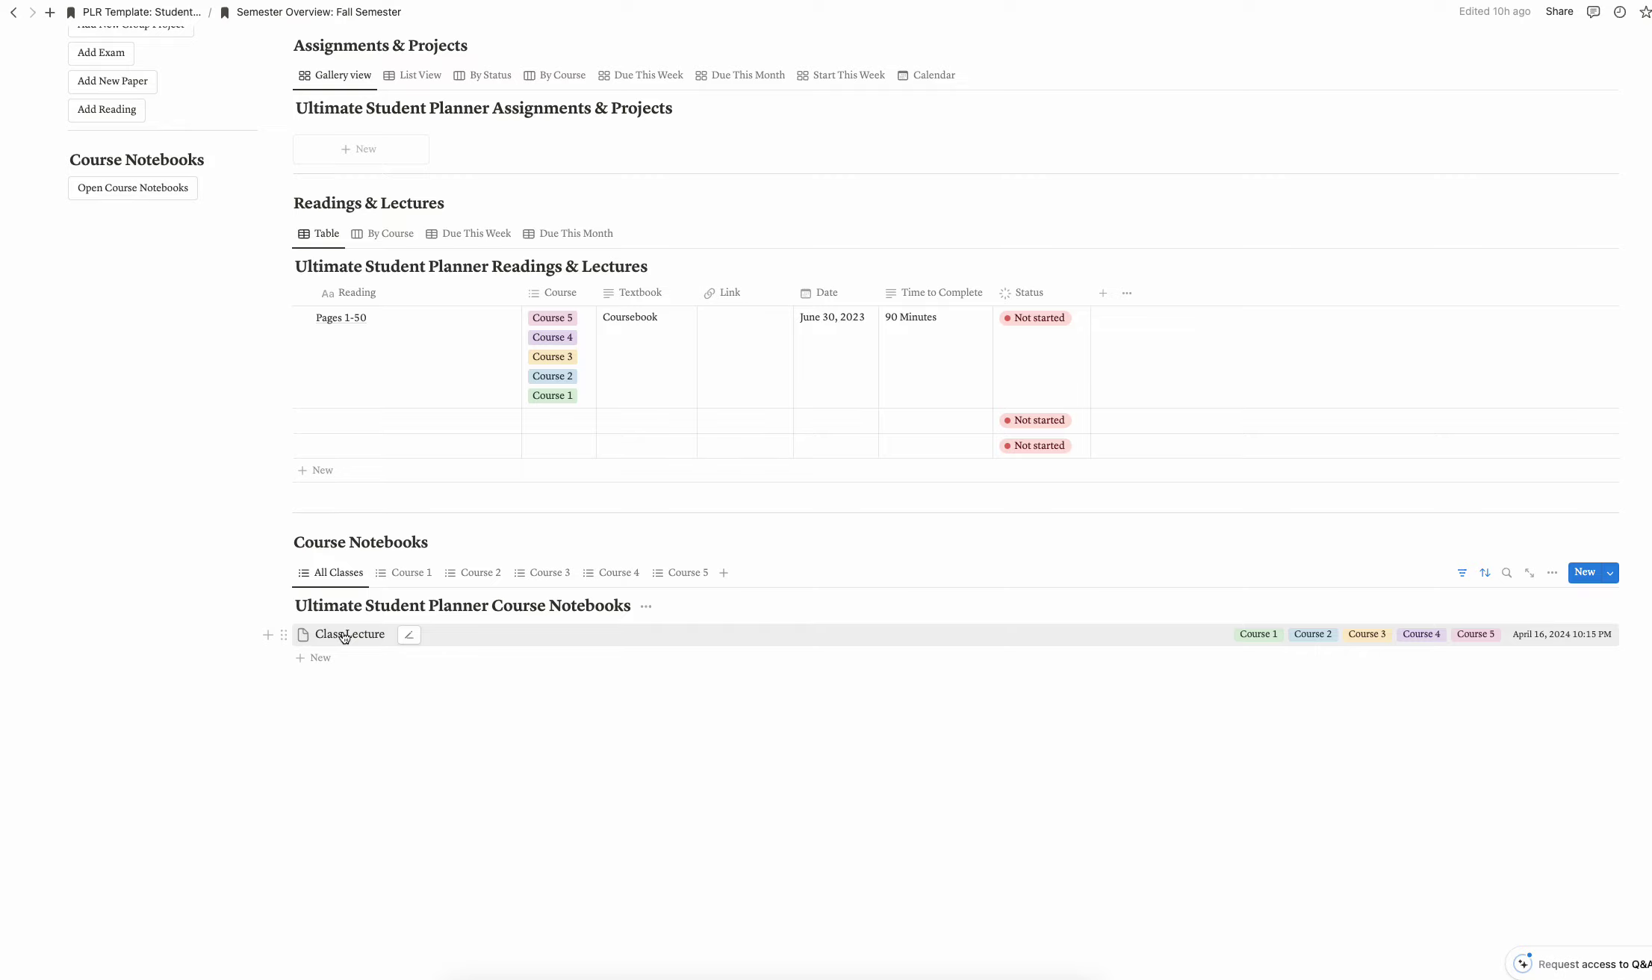
pyautogui.scroll(7, 343, 636)
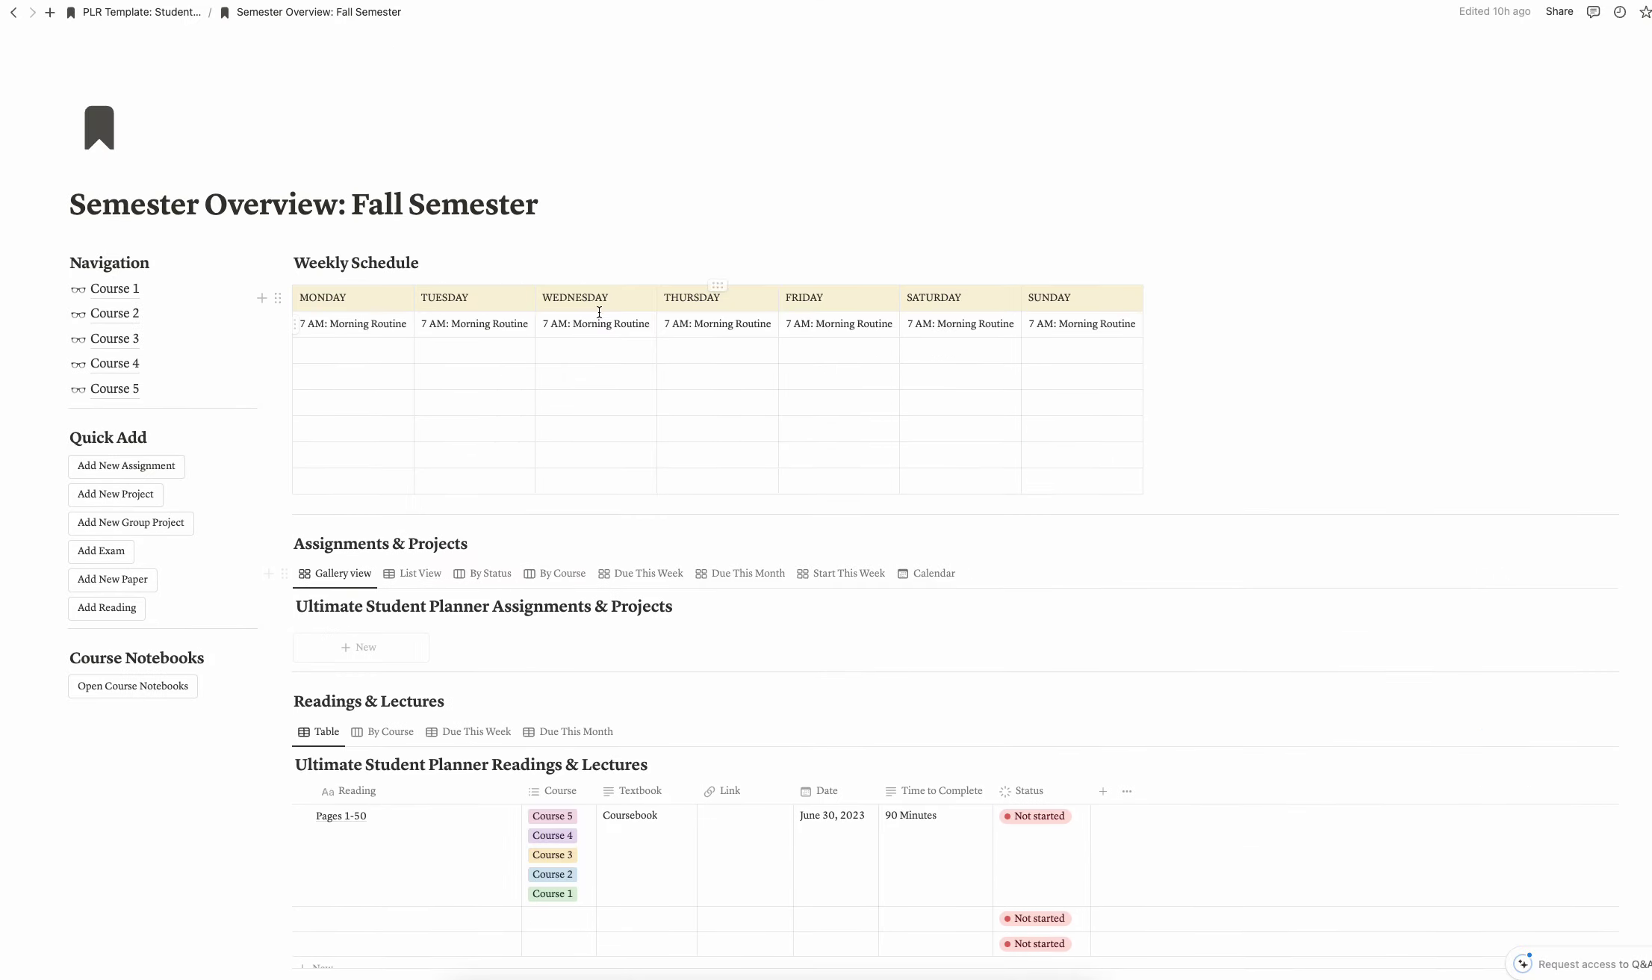
# Step: Open the Course 1 page and review its course information, syllabus, assignments, readings, notebook and quick notes
pyautogui.click(126, 297)
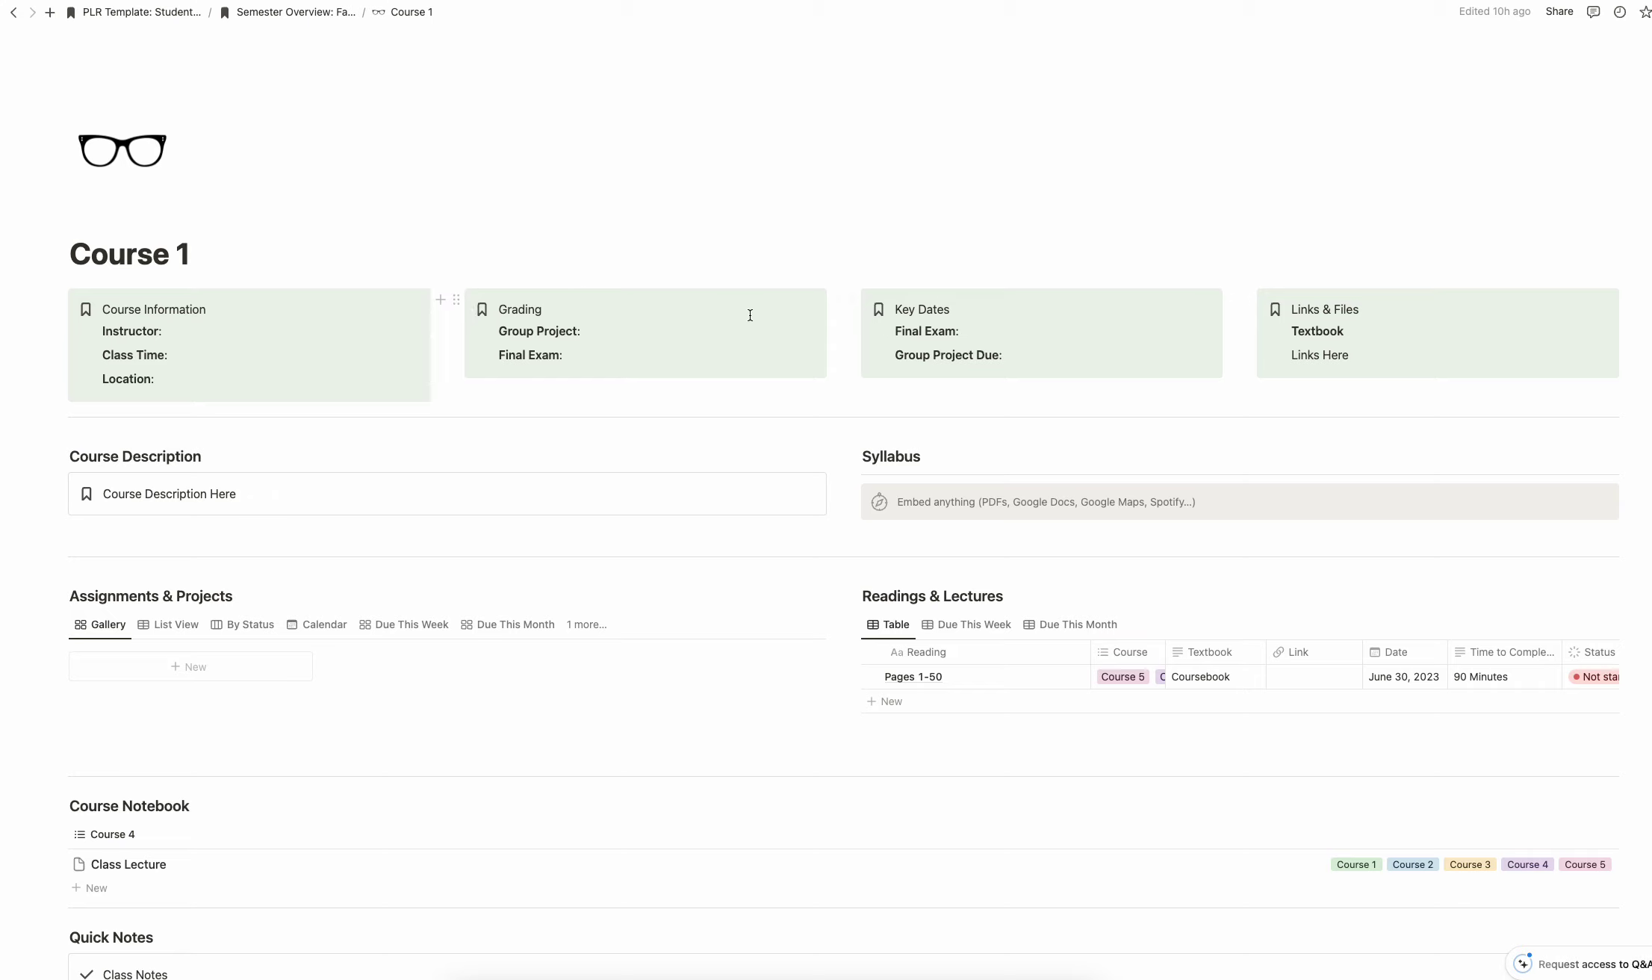
pyautogui.scroll(-1, 681, 424)
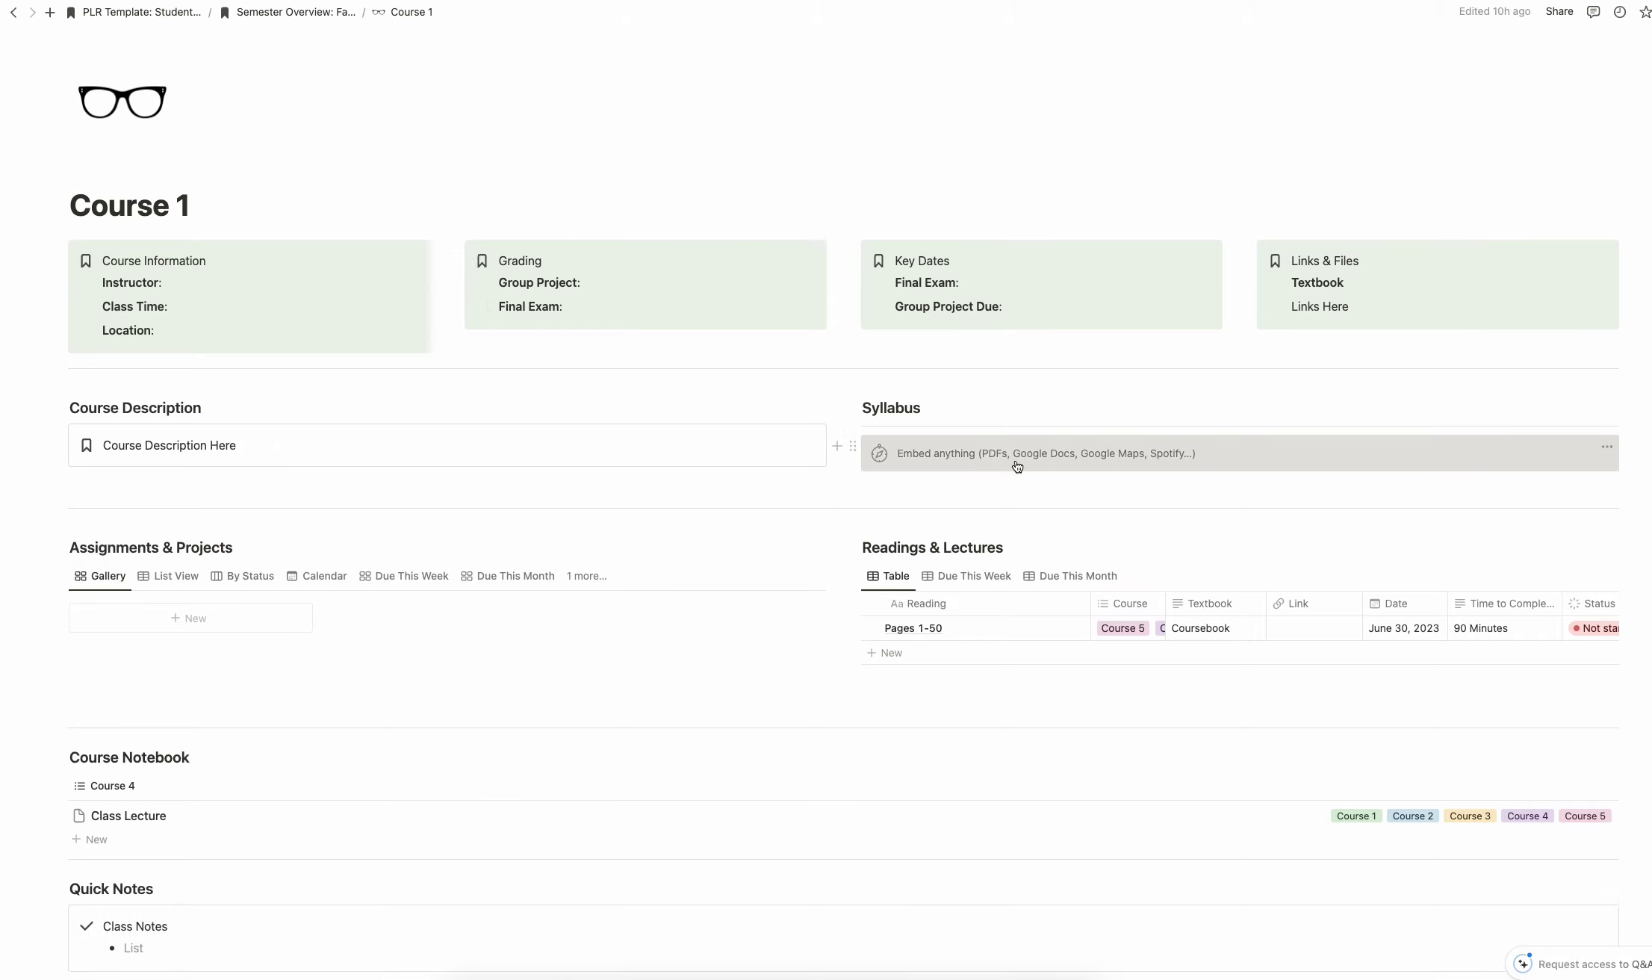
pyautogui.scroll(-5, 1033, 350)
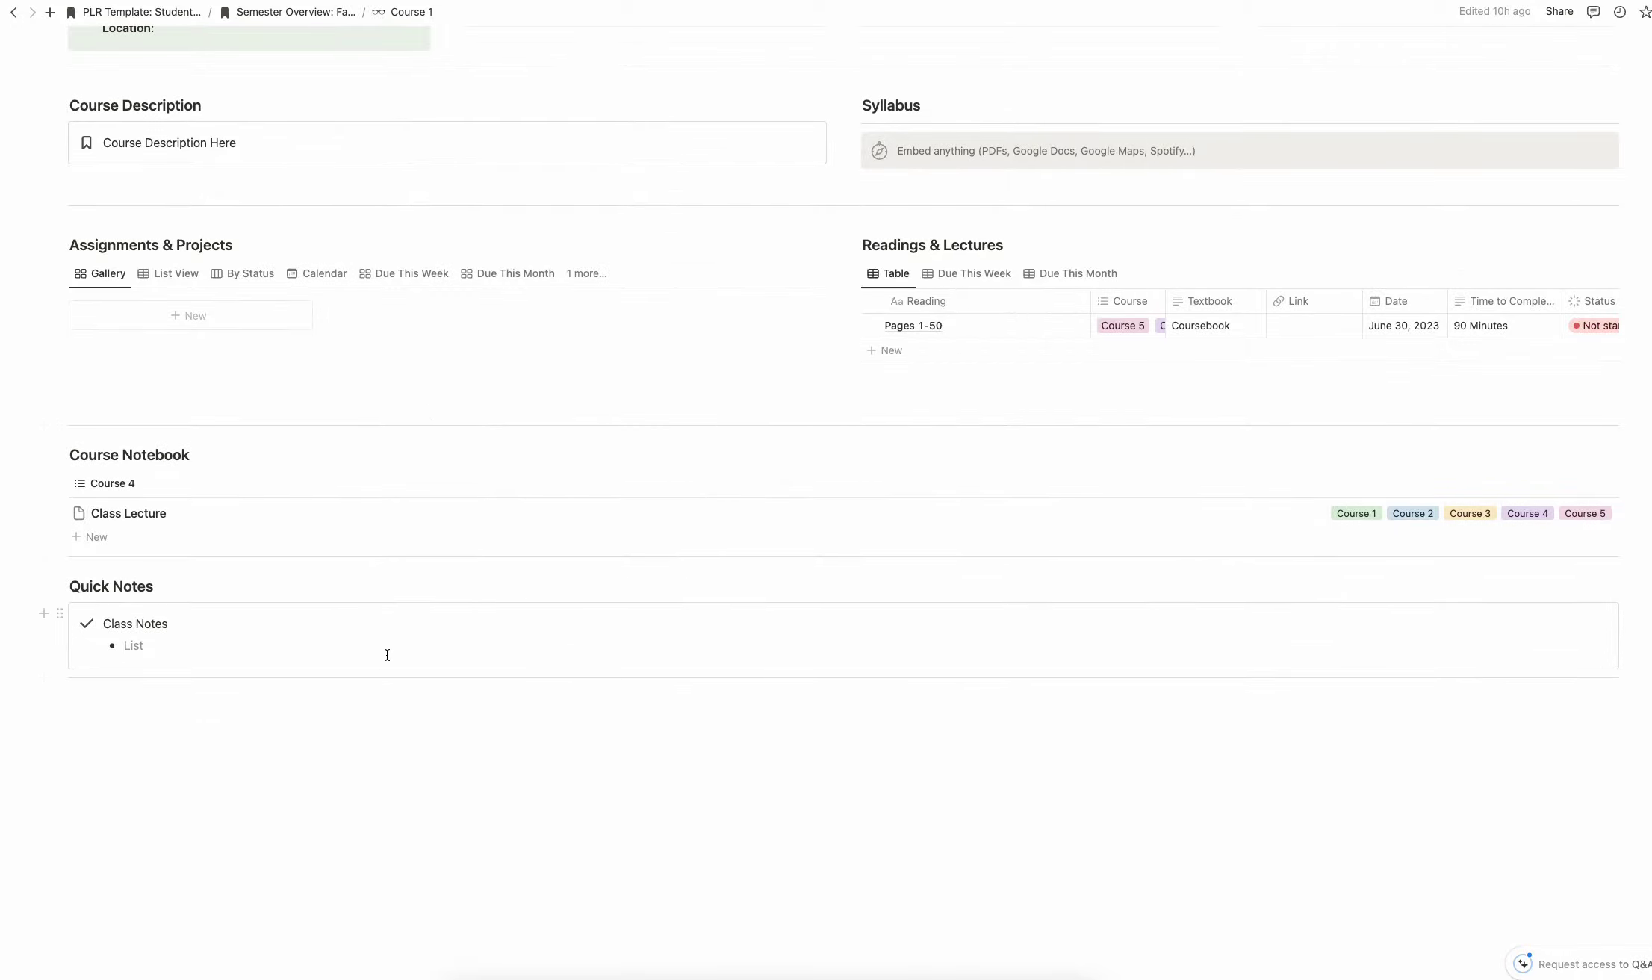
pyautogui.scroll(6, 252, 644)
pyautogui.scroll(-6, 236, 645)
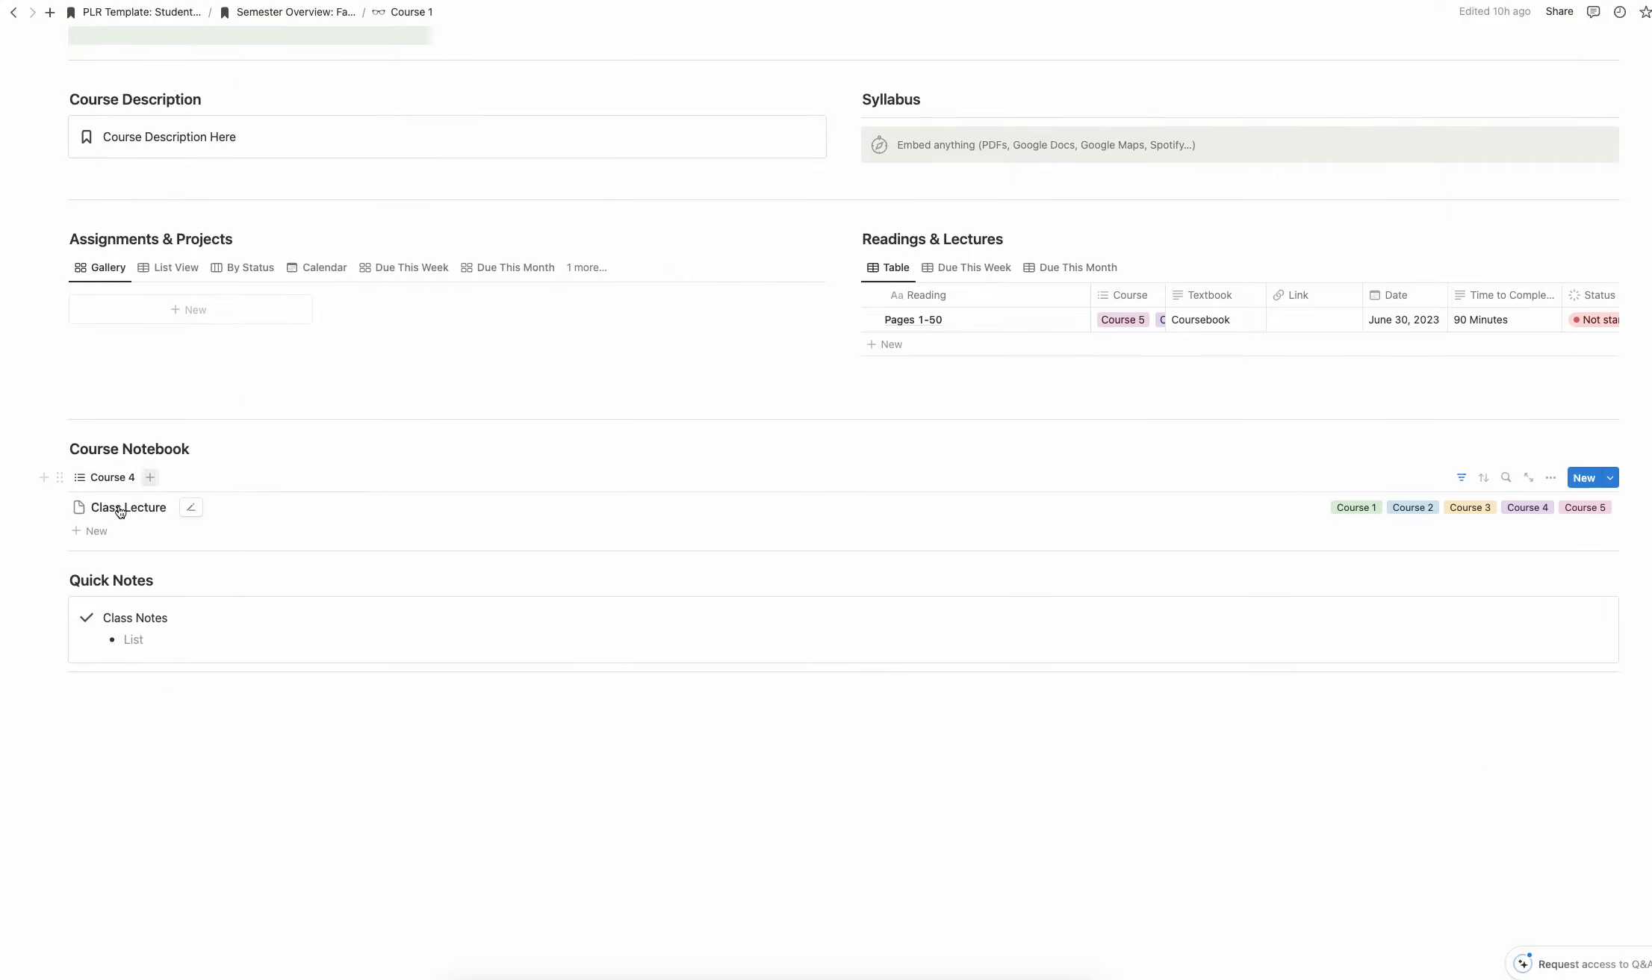
pyautogui.scroll(5, 254, 550)
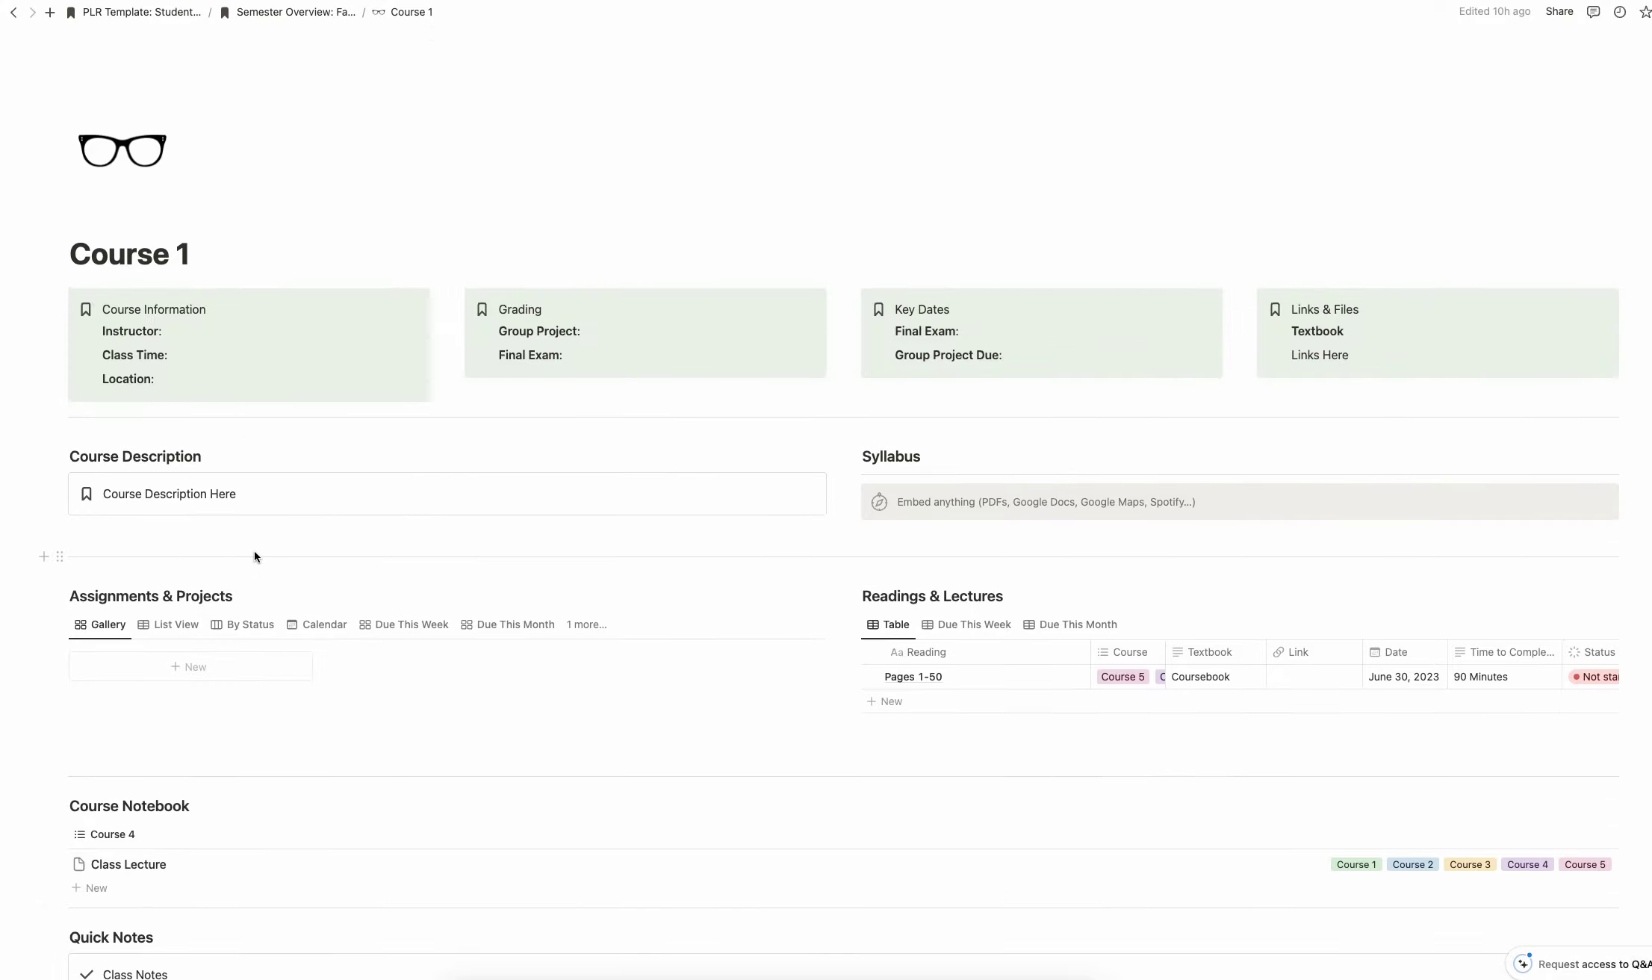
# Step: Go back to the main Student Planner page and open the Semester Overview: Spring Semester page
pyautogui.click(258, 14)
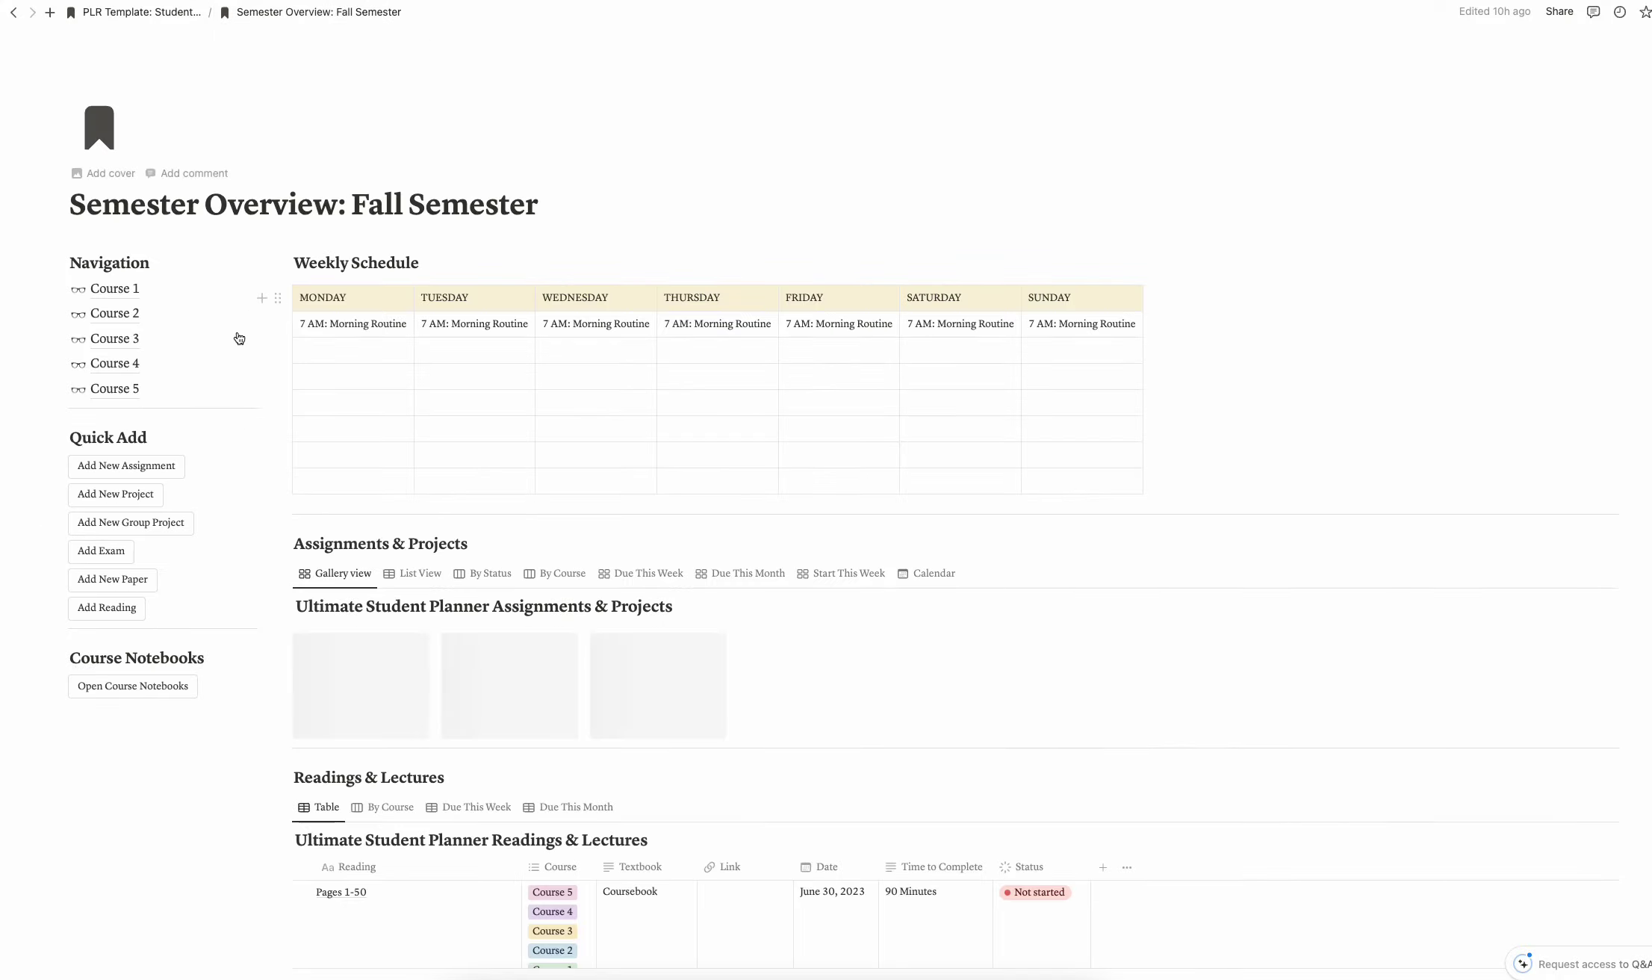
pyautogui.click(171, 17)
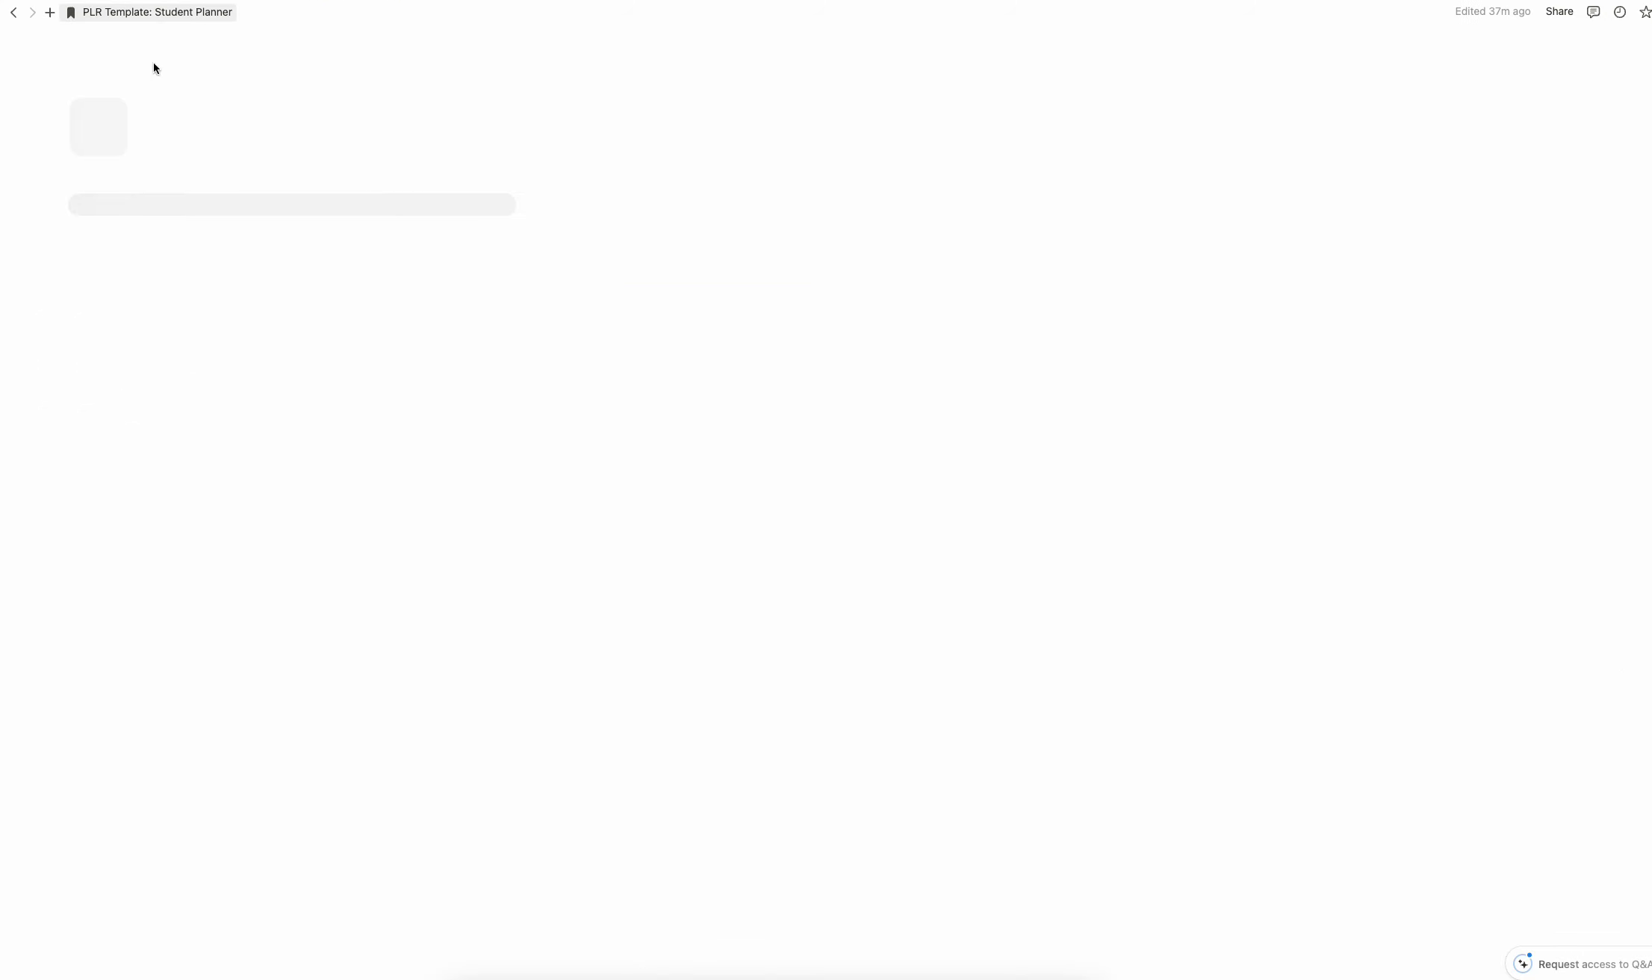
pyautogui.click(171, 393)
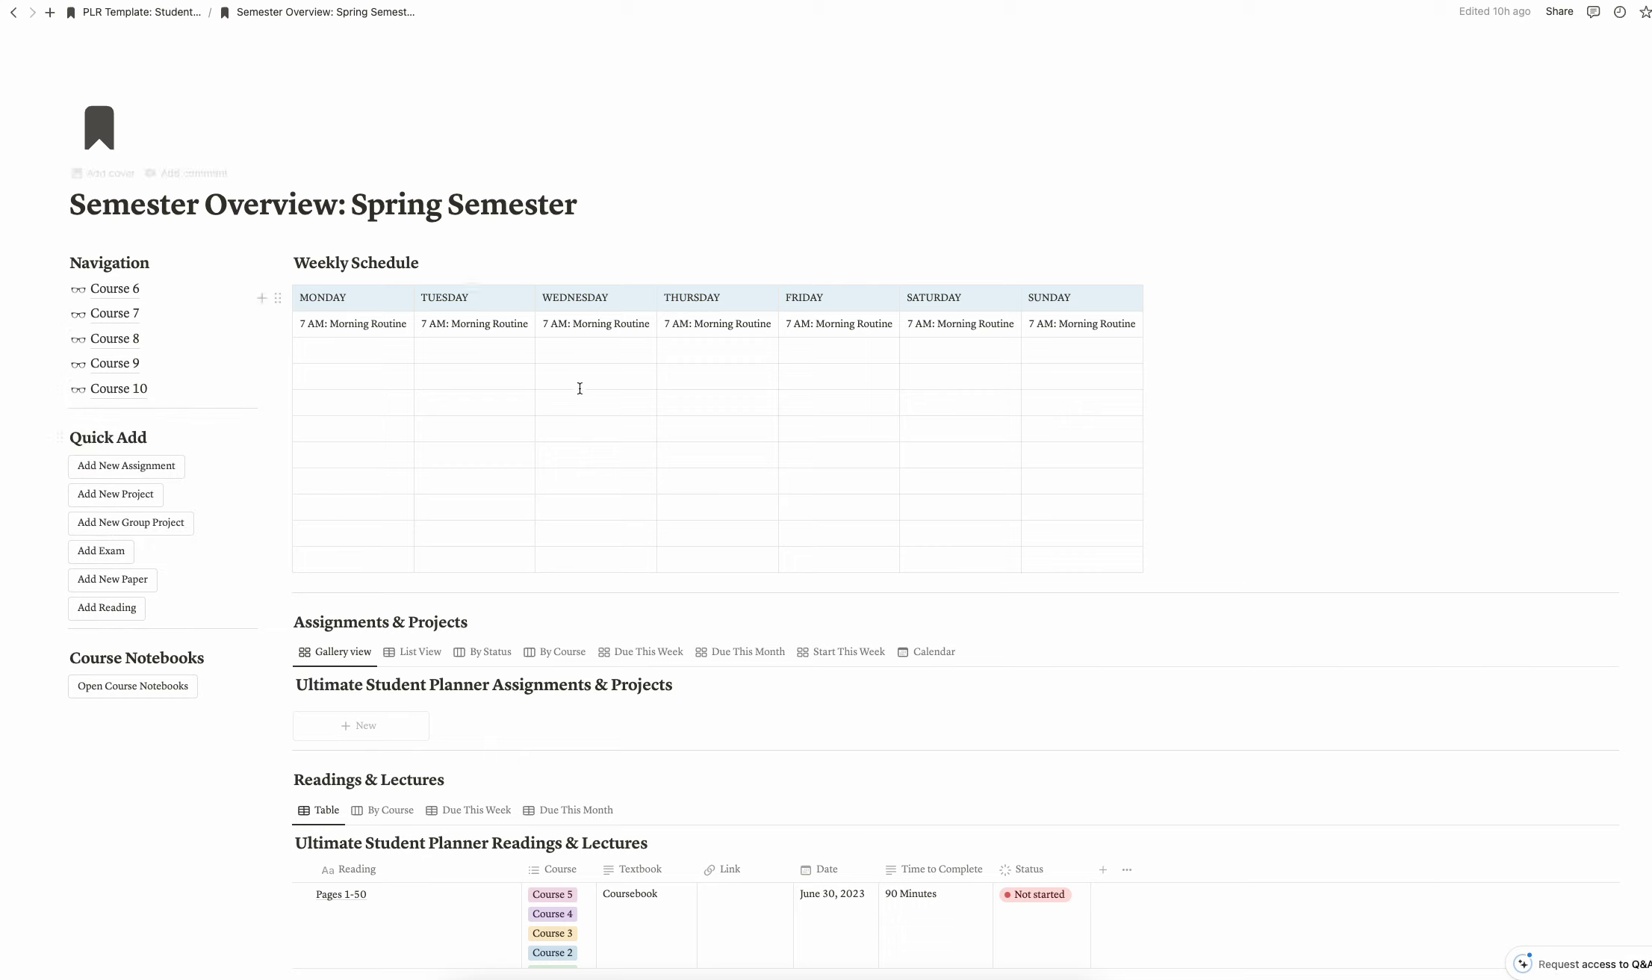
# Step: Open the Daily Planner within the dashboard's Plan page and review its agenda, tasks, assignments, readings and habit tracker
pyautogui.click(146, 11)
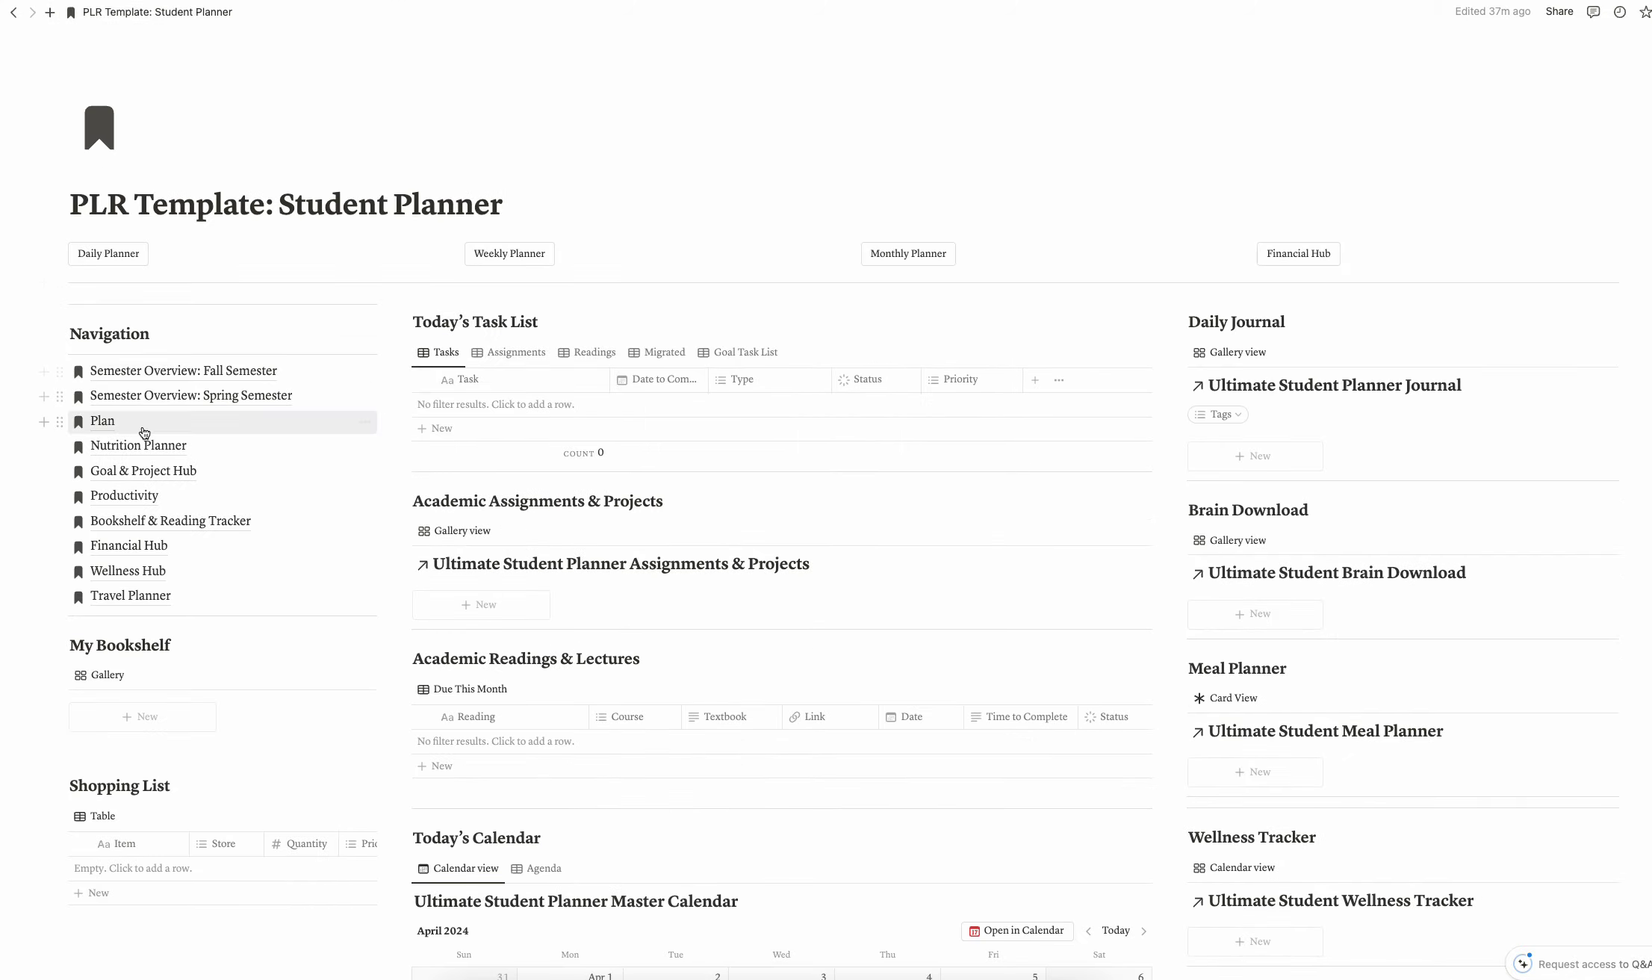
pyautogui.click(102, 421)
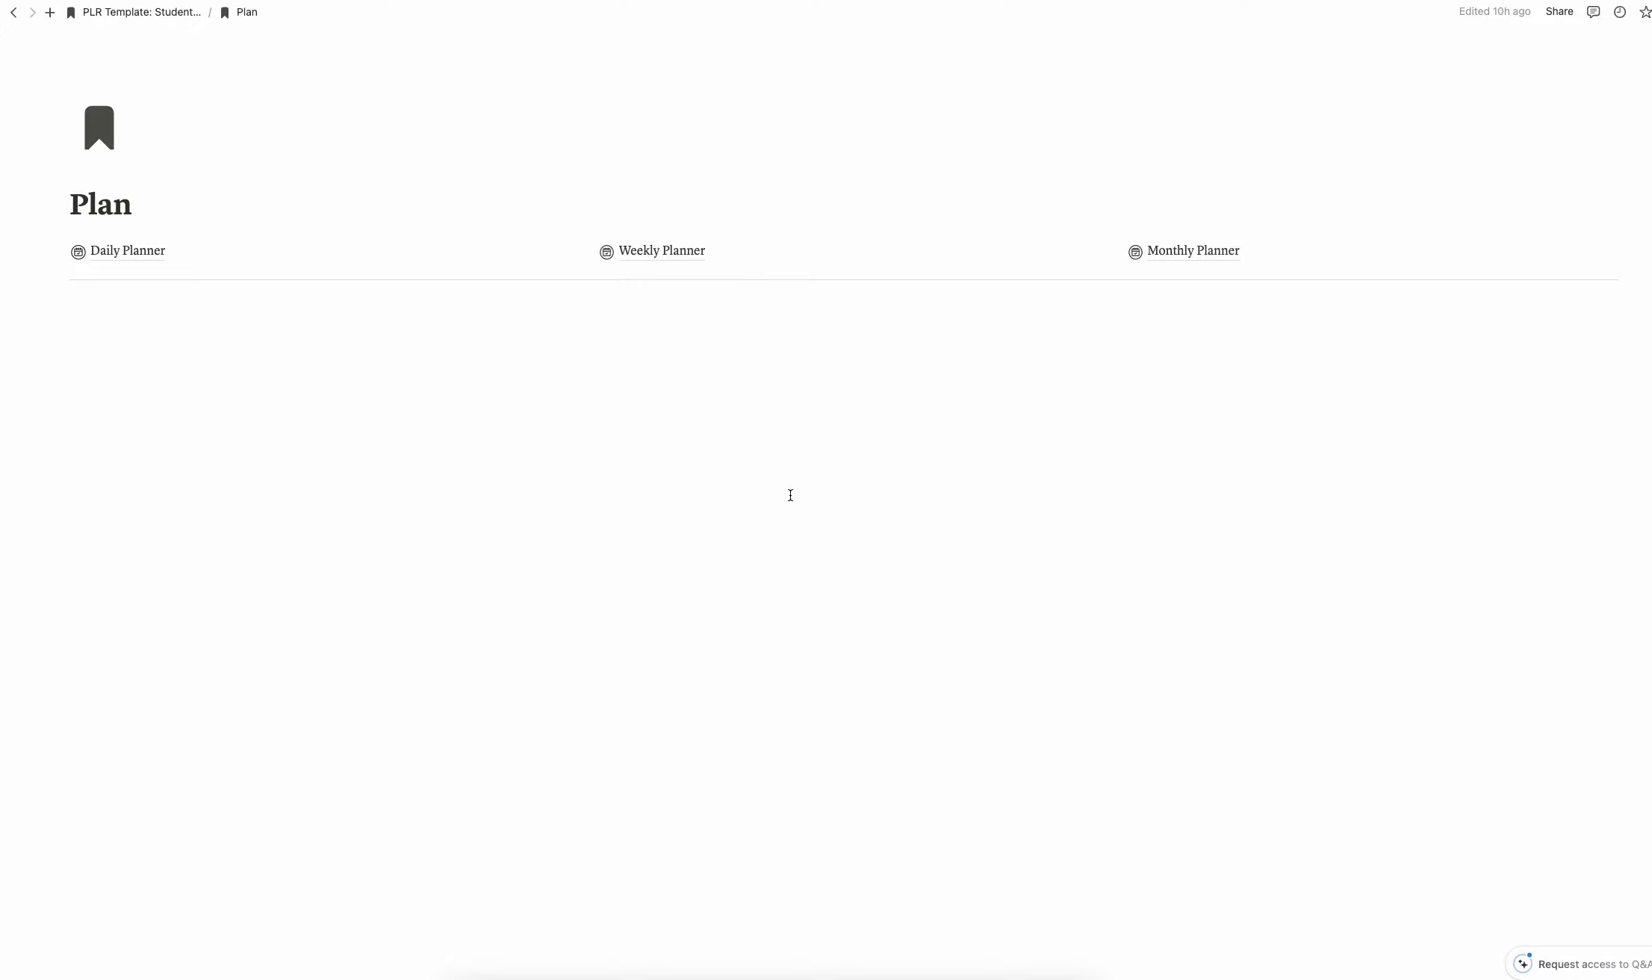
pyautogui.click(118, 254)
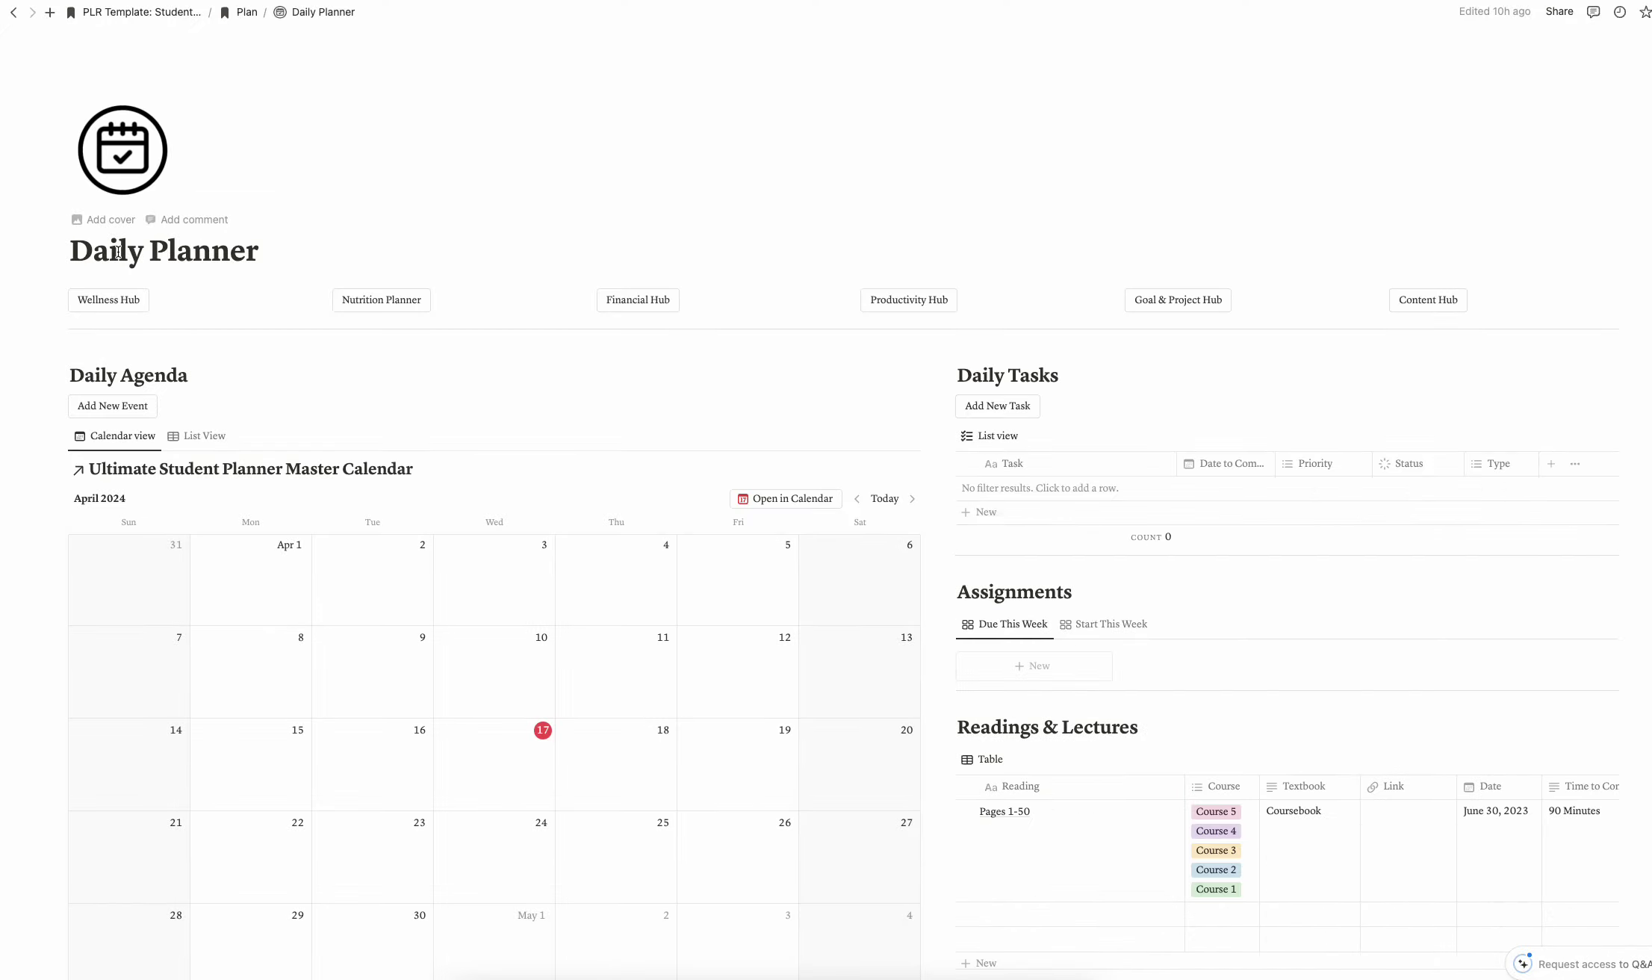
pyautogui.scroll(-15, 713, 369)
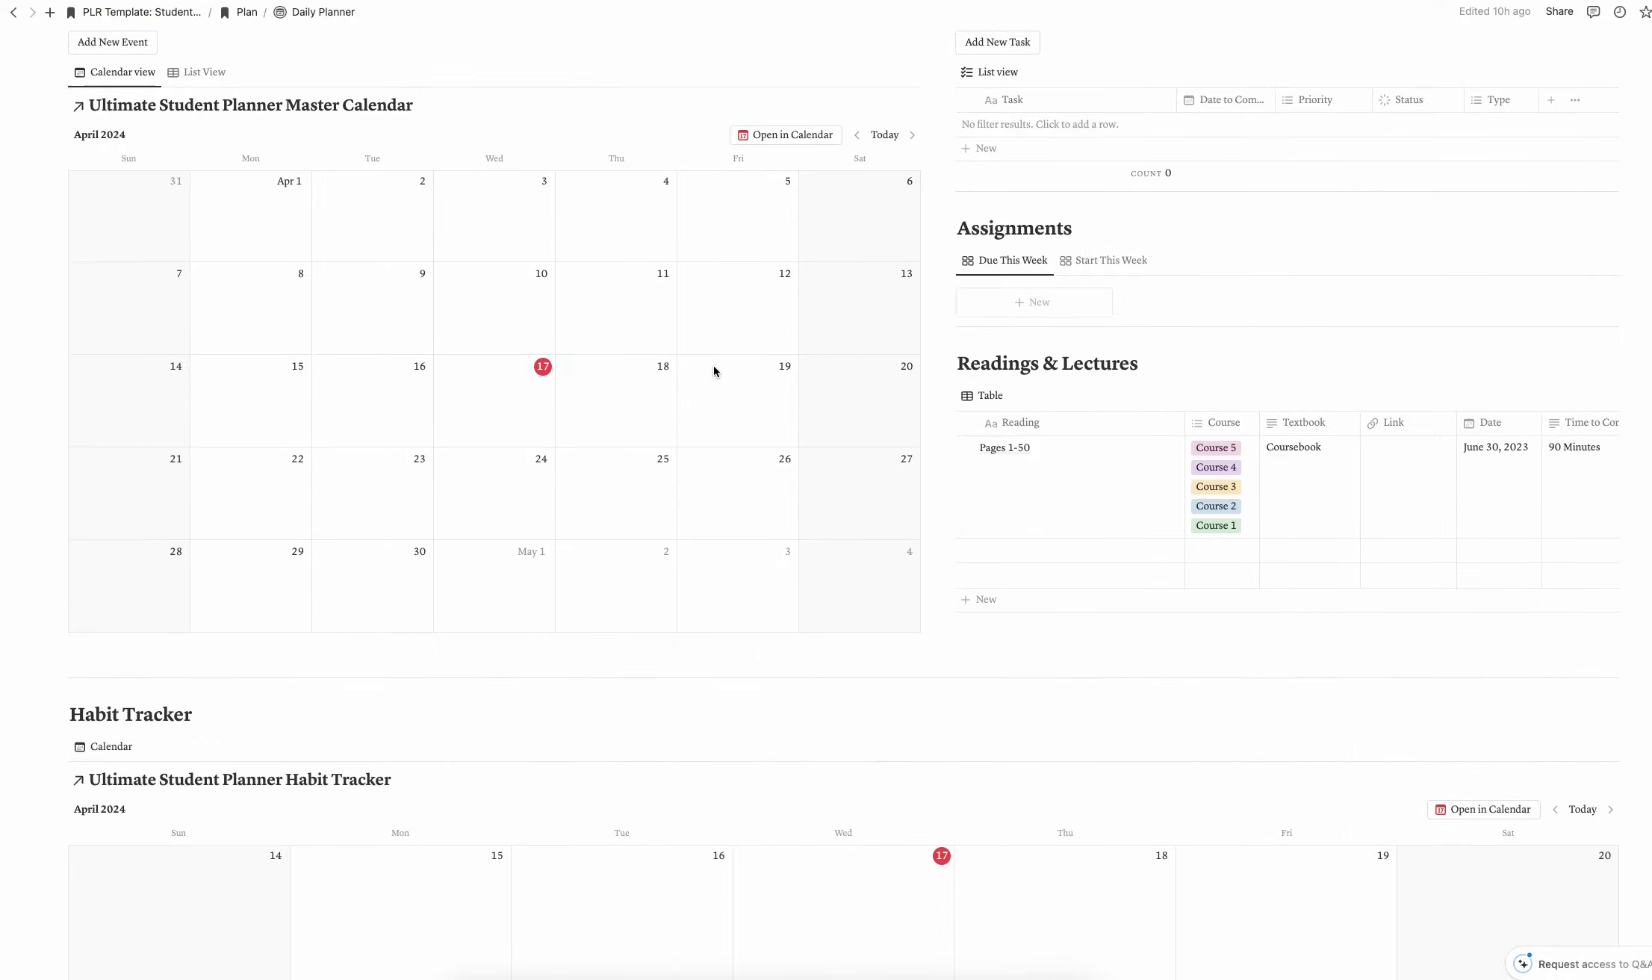
pyautogui.scroll(15, 714, 367)
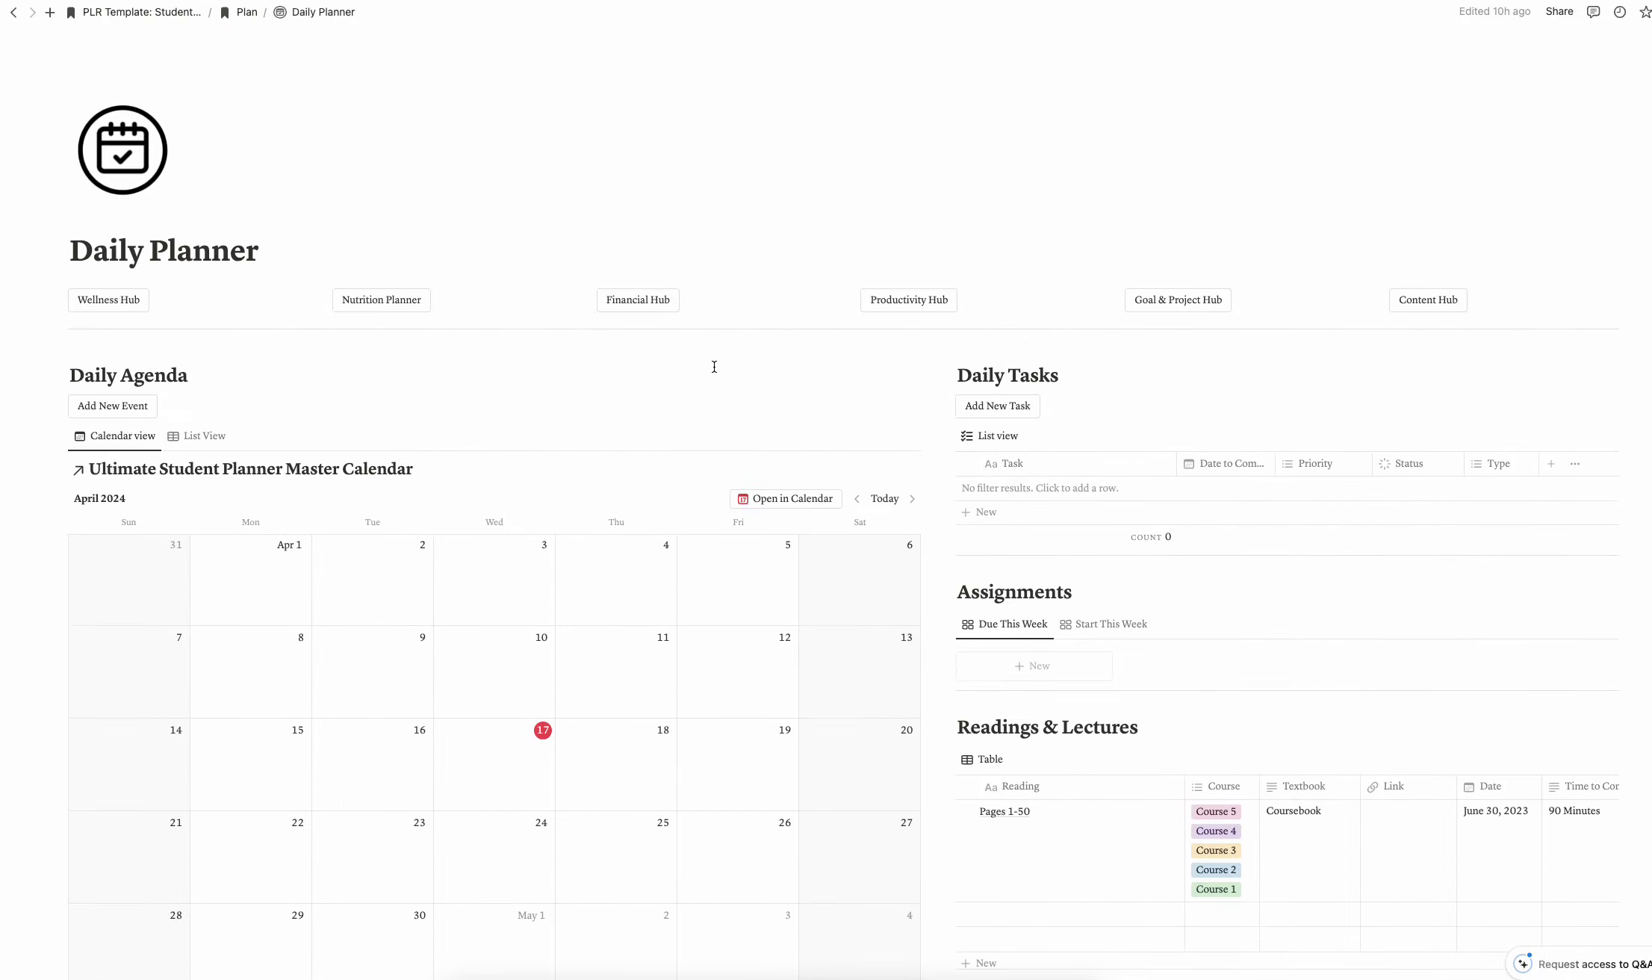
pyautogui.scroll(-3, 1247, 430)
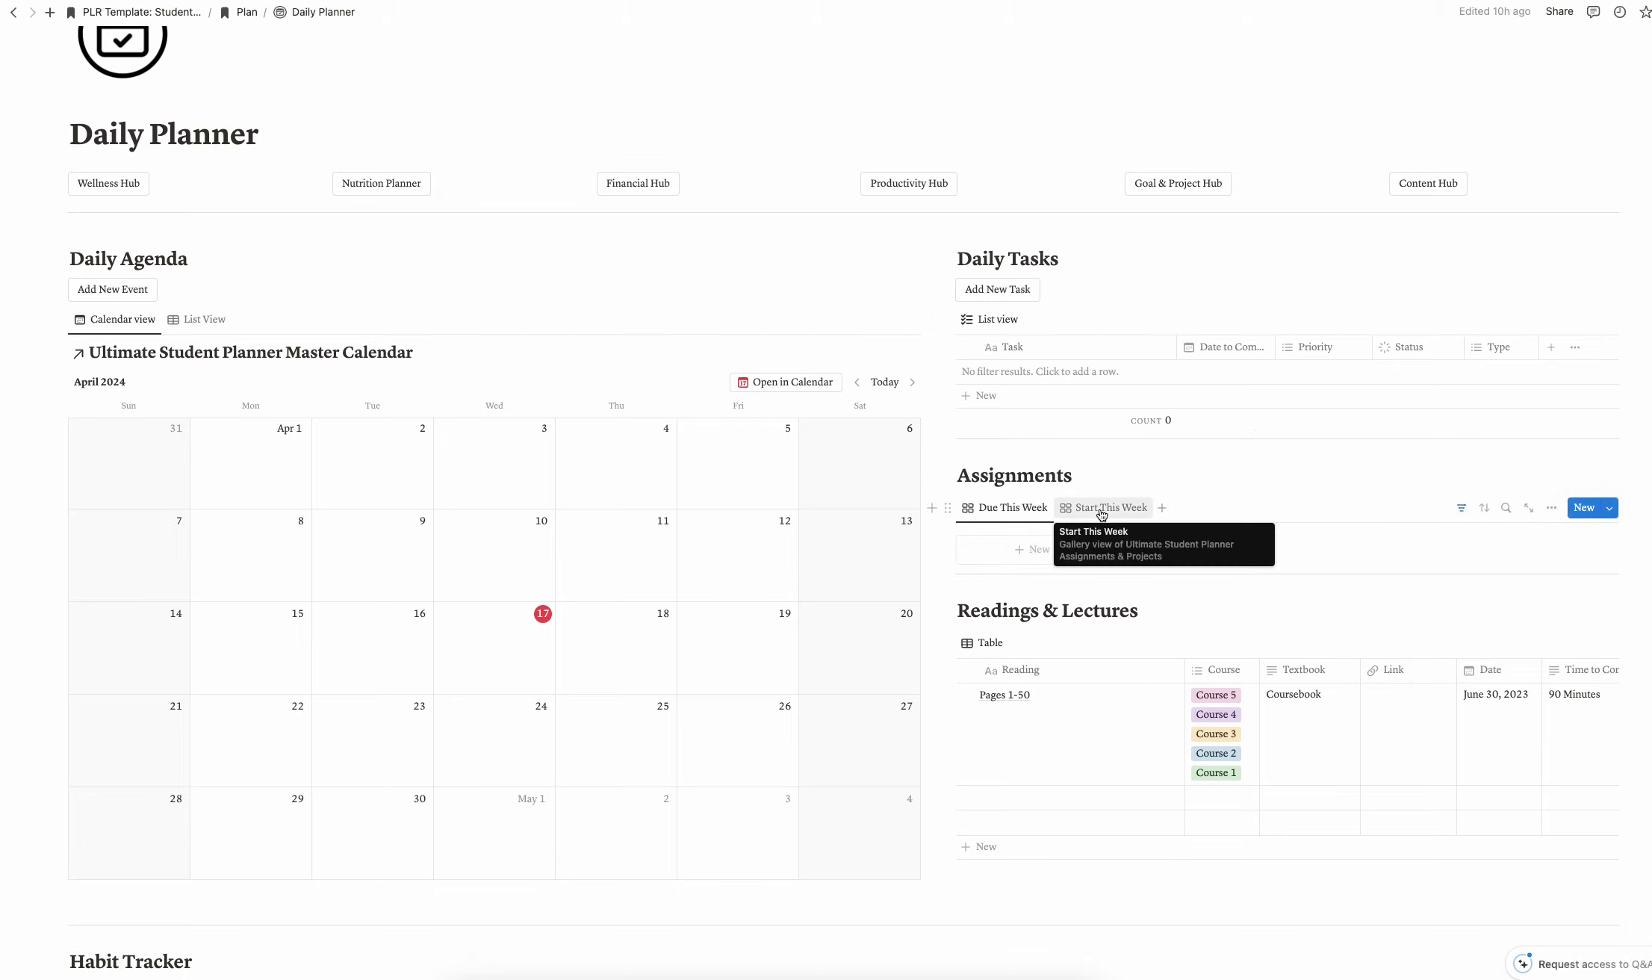
pyautogui.scroll(3, 1120, 582)
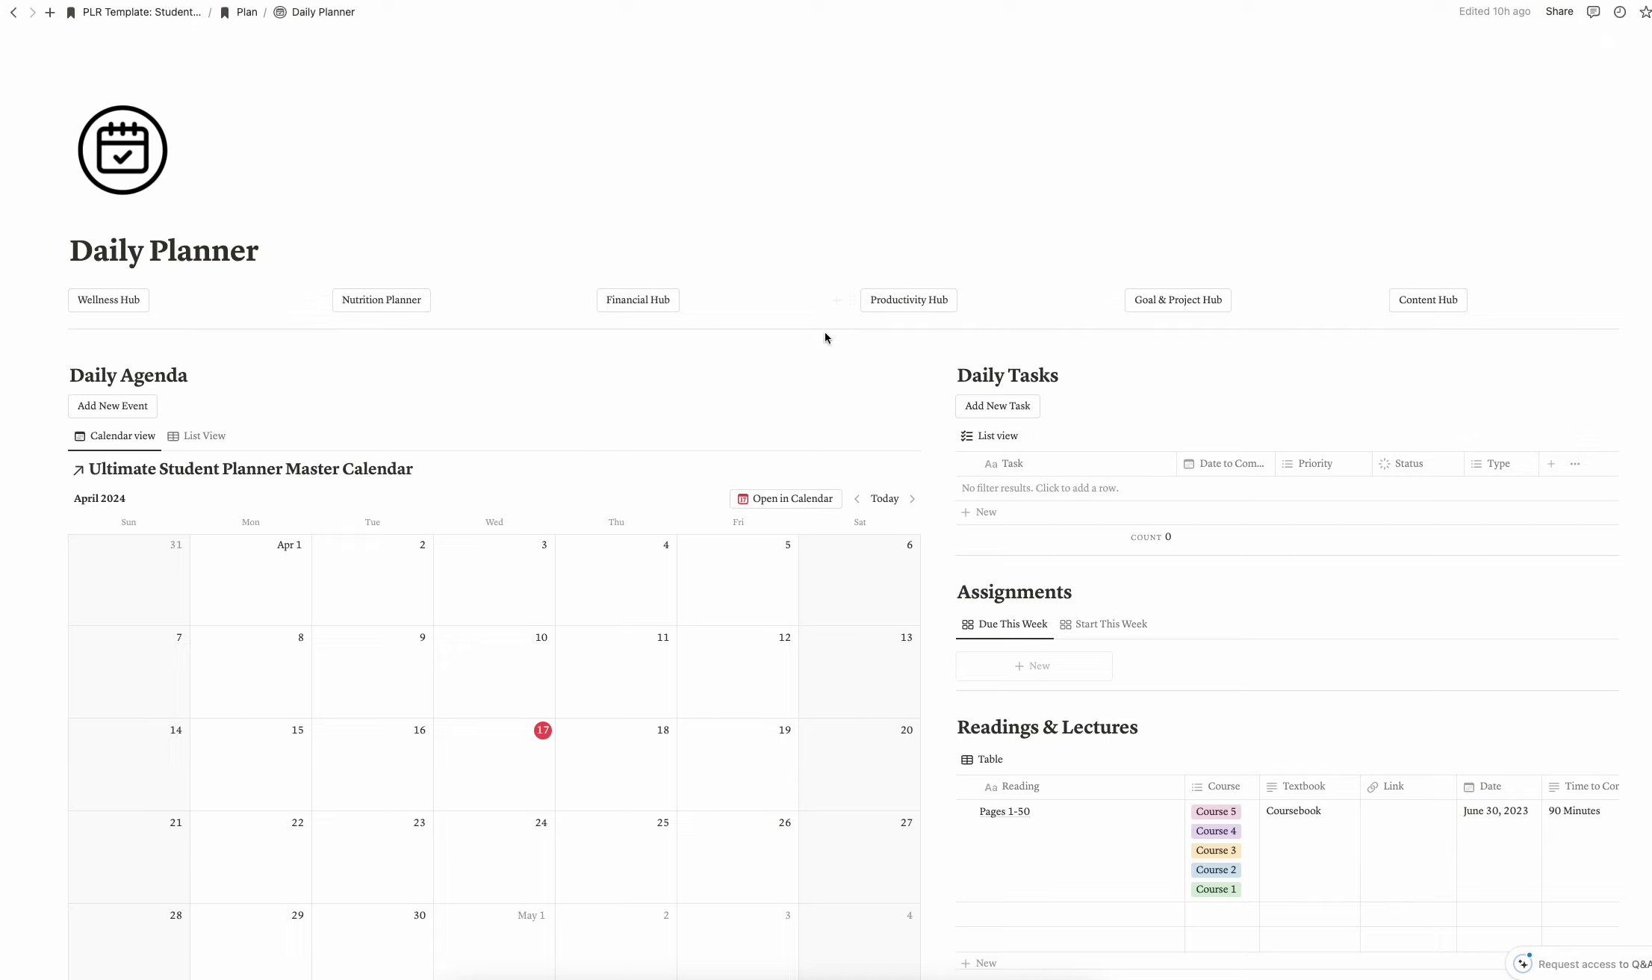
# Step: Open the Weekly Planner from the Plan page and review its agenda, tasks, readings, calendar, habit tracker and meal planner
pyautogui.click(244, 15)
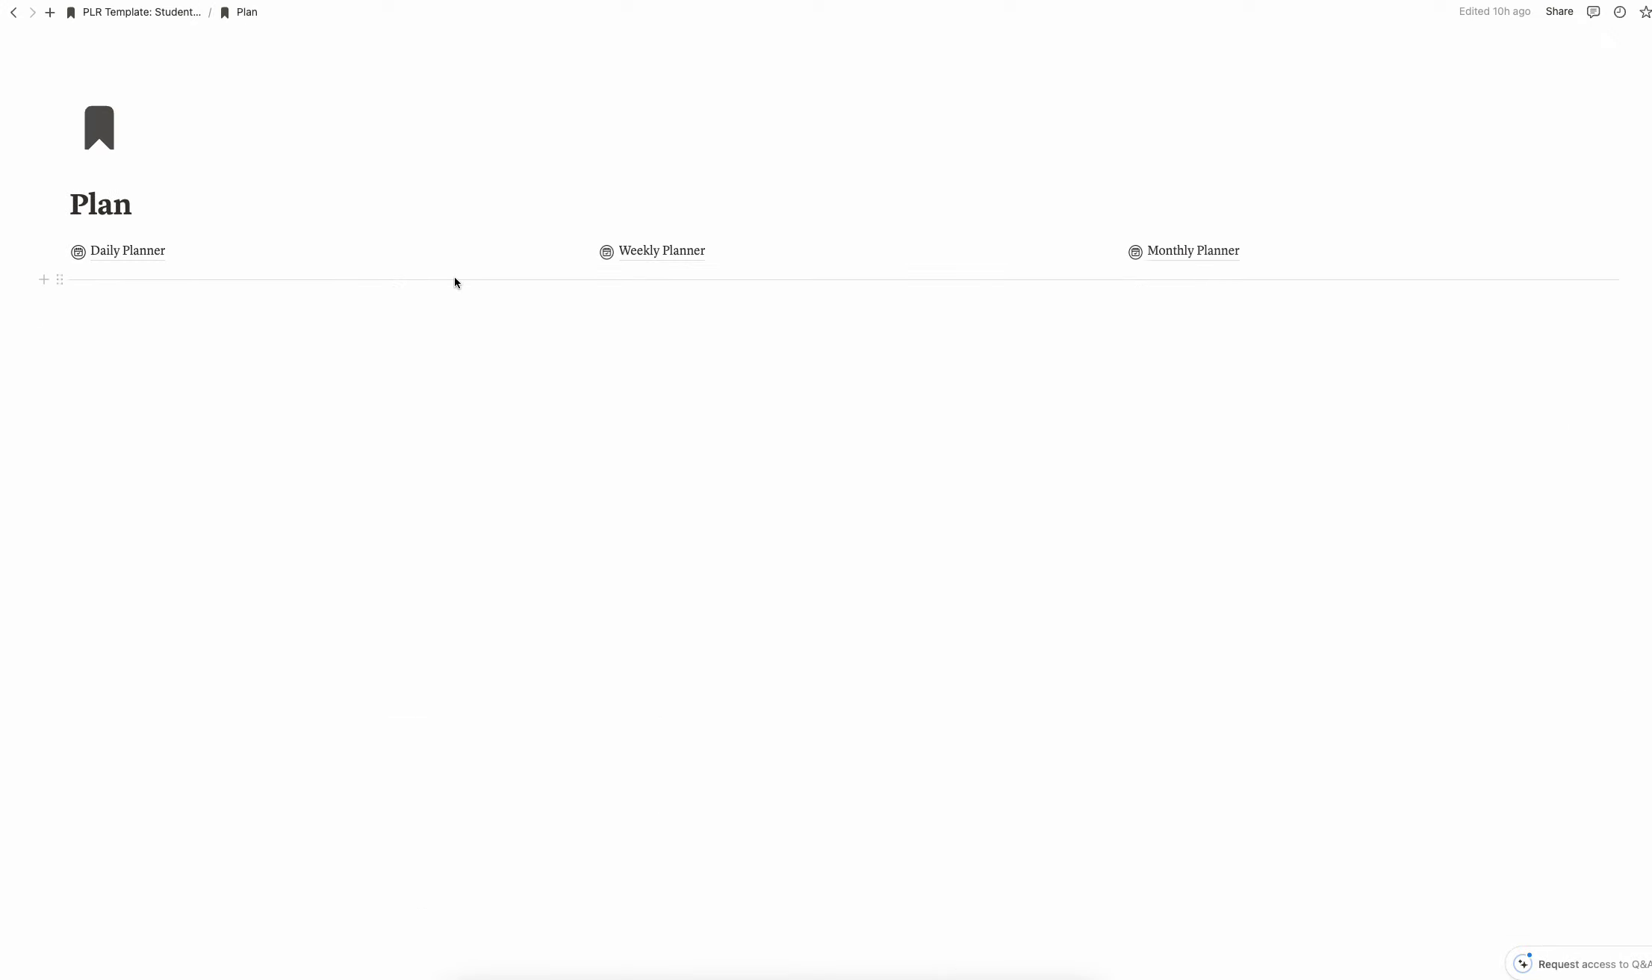
pyautogui.click(639, 255)
pyautogui.scroll(-10, 900, 383)
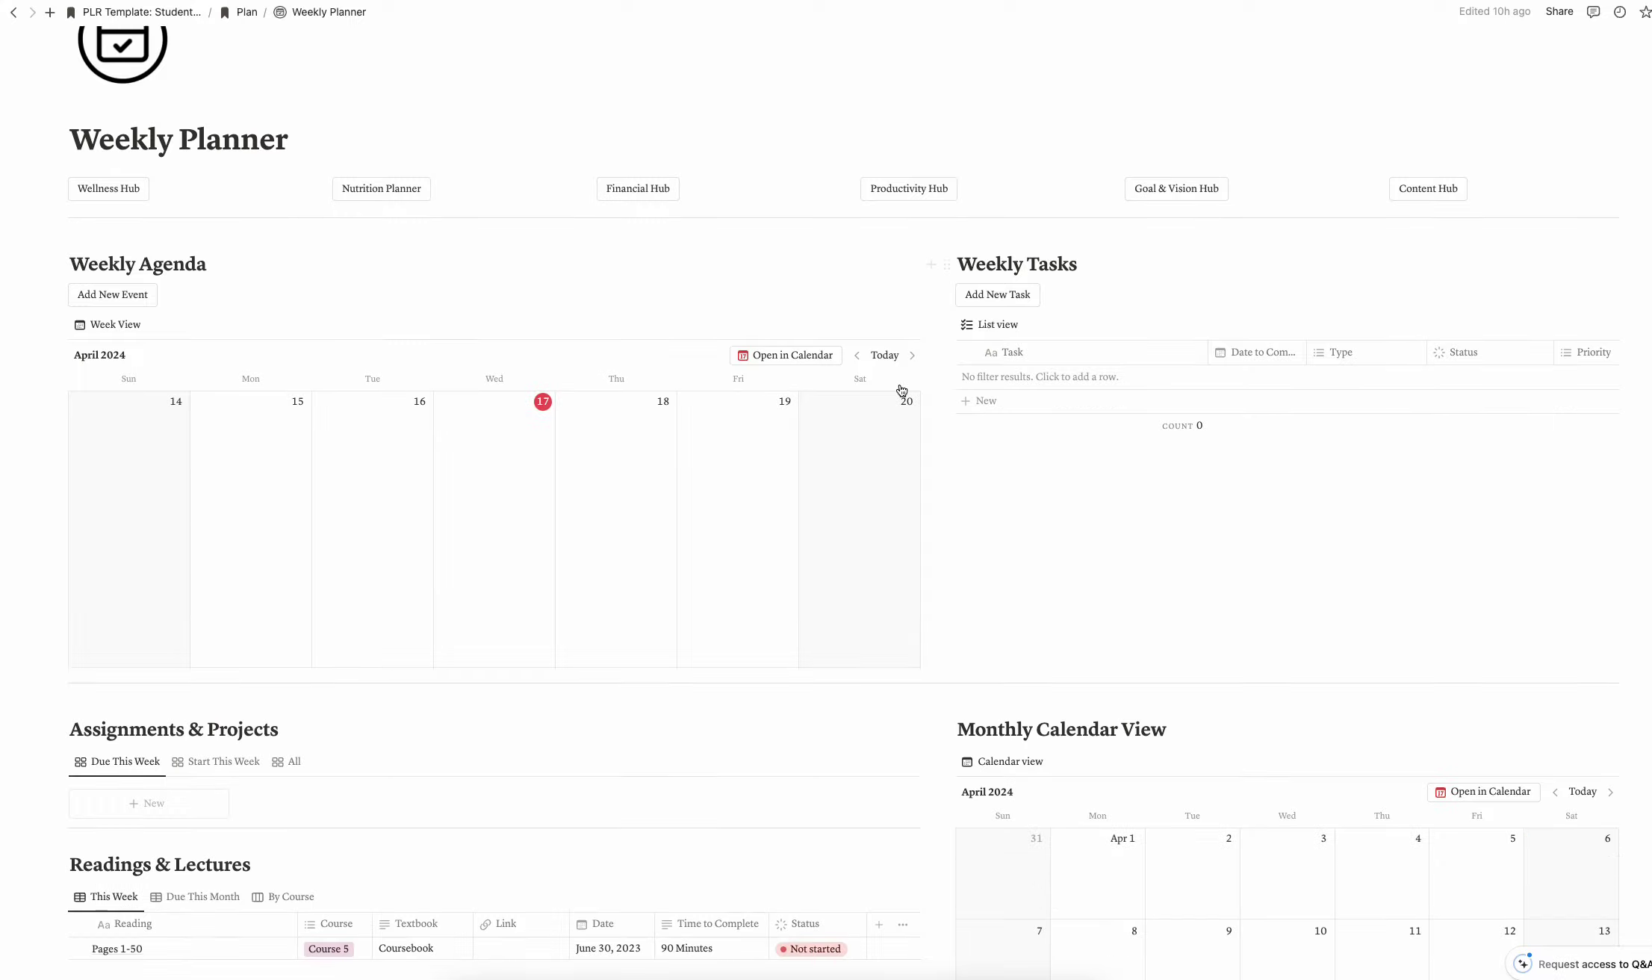
pyautogui.scroll(-10, 900, 389)
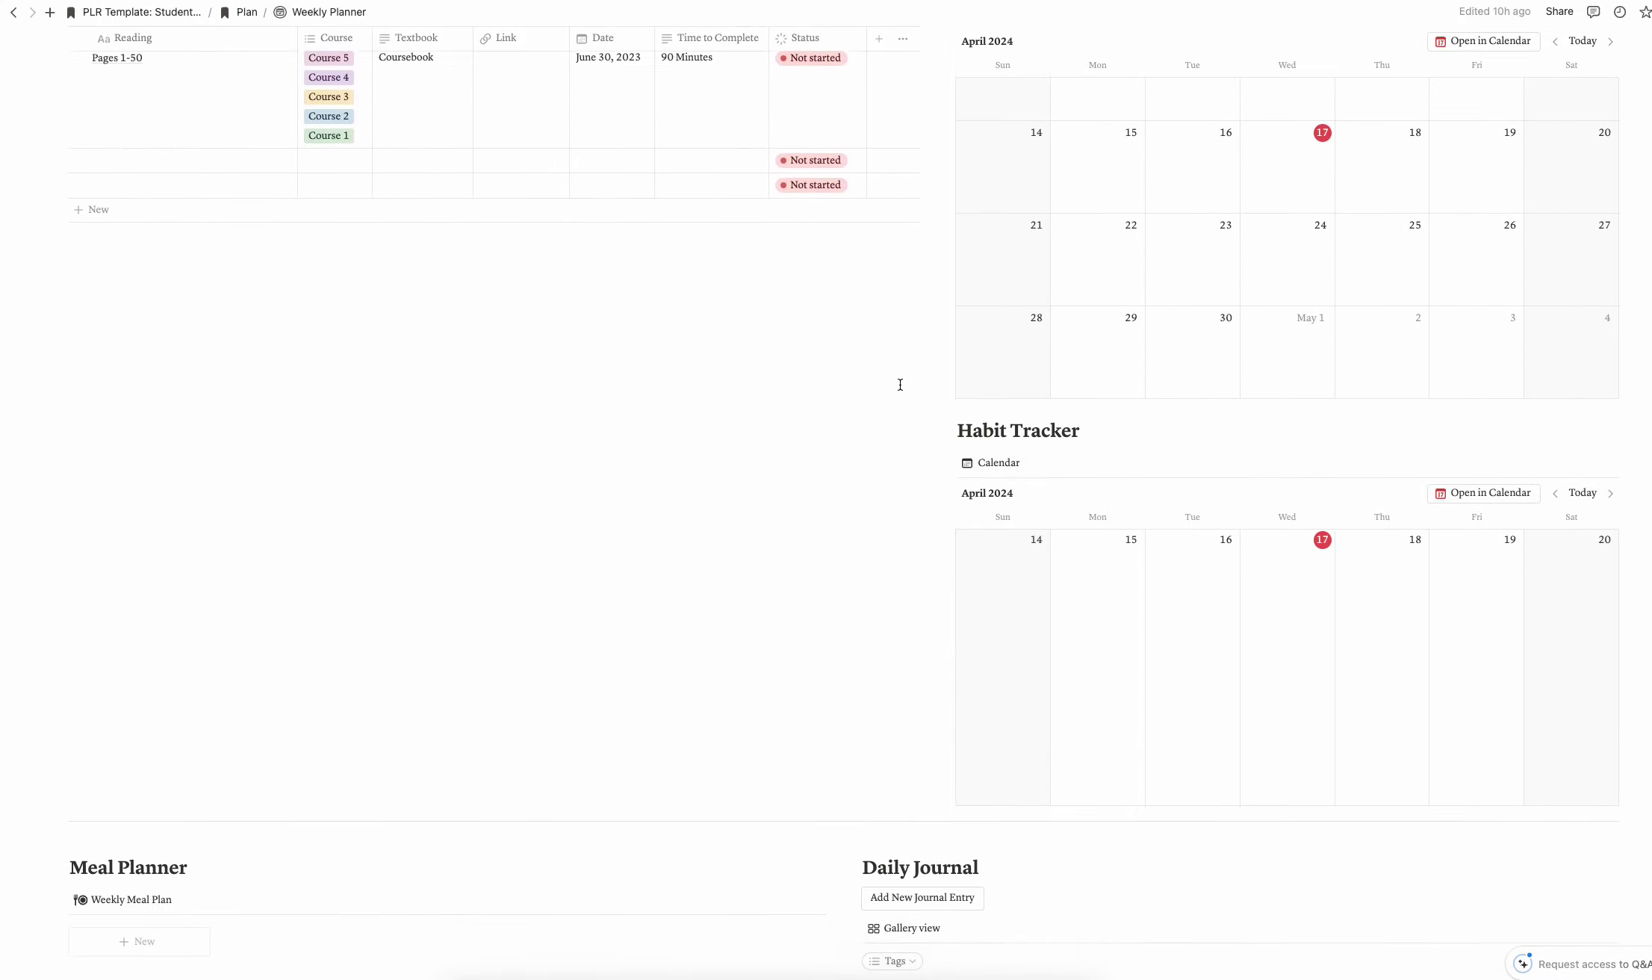
pyautogui.scroll(20, 900, 384)
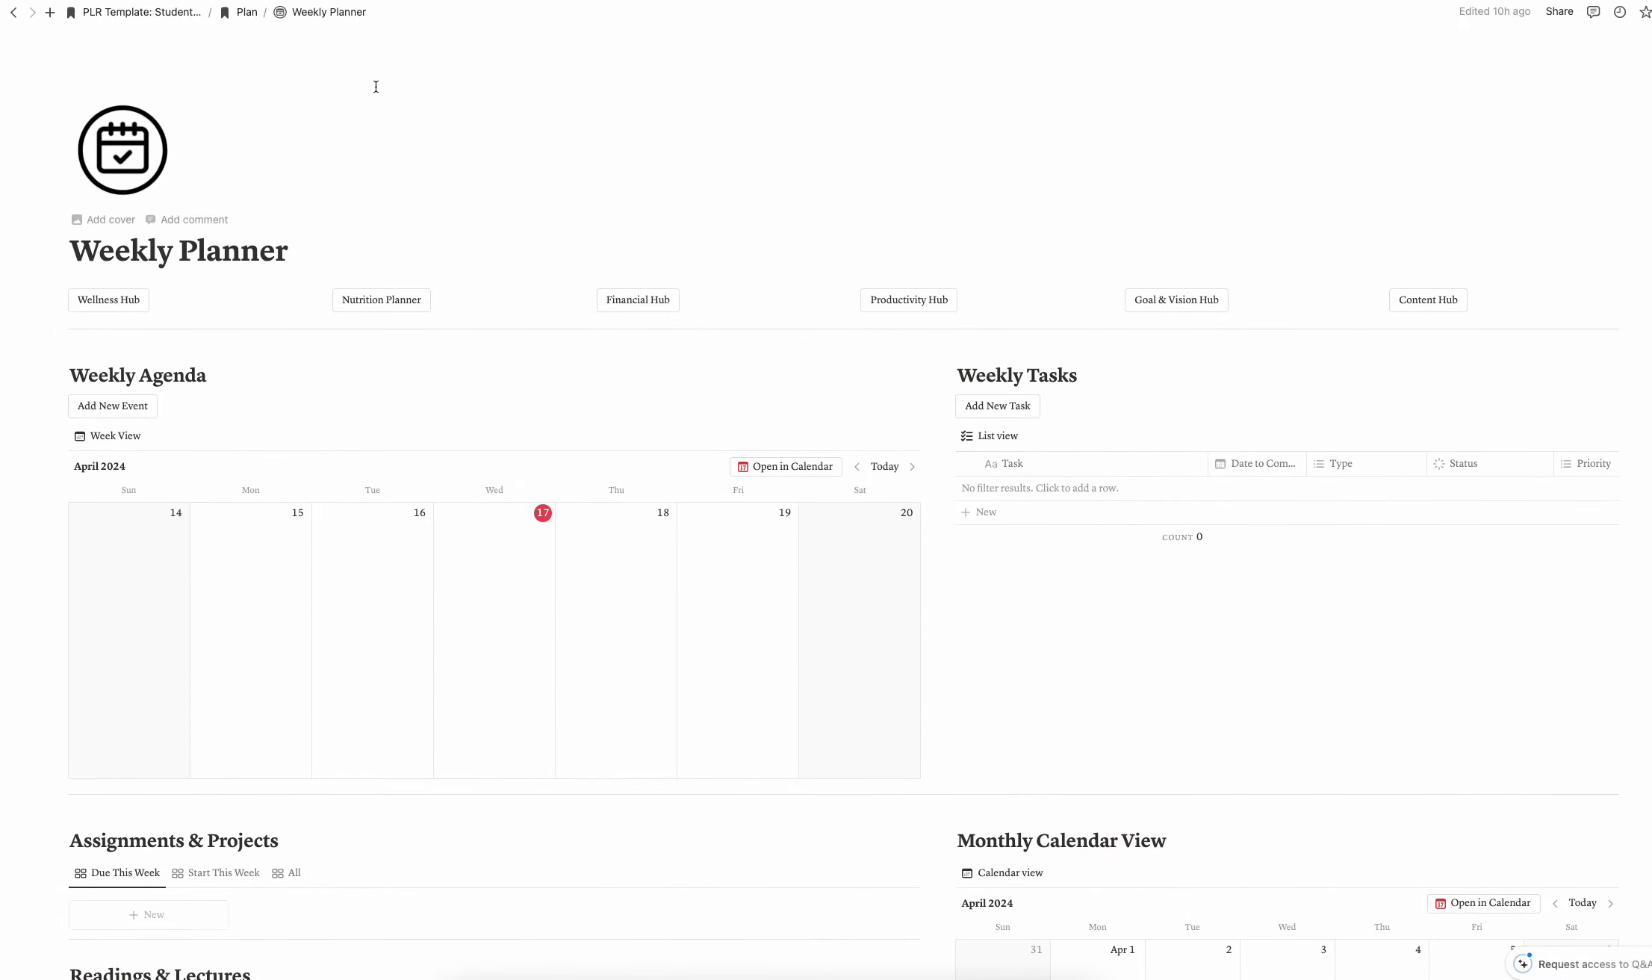
# Step: Open the Monthly Planner from the Plan page and review its task list, calendar, notes, goals, bookshelf and wellness trackers
pyautogui.click(244, 12)
pyautogui.click(1202, 259)
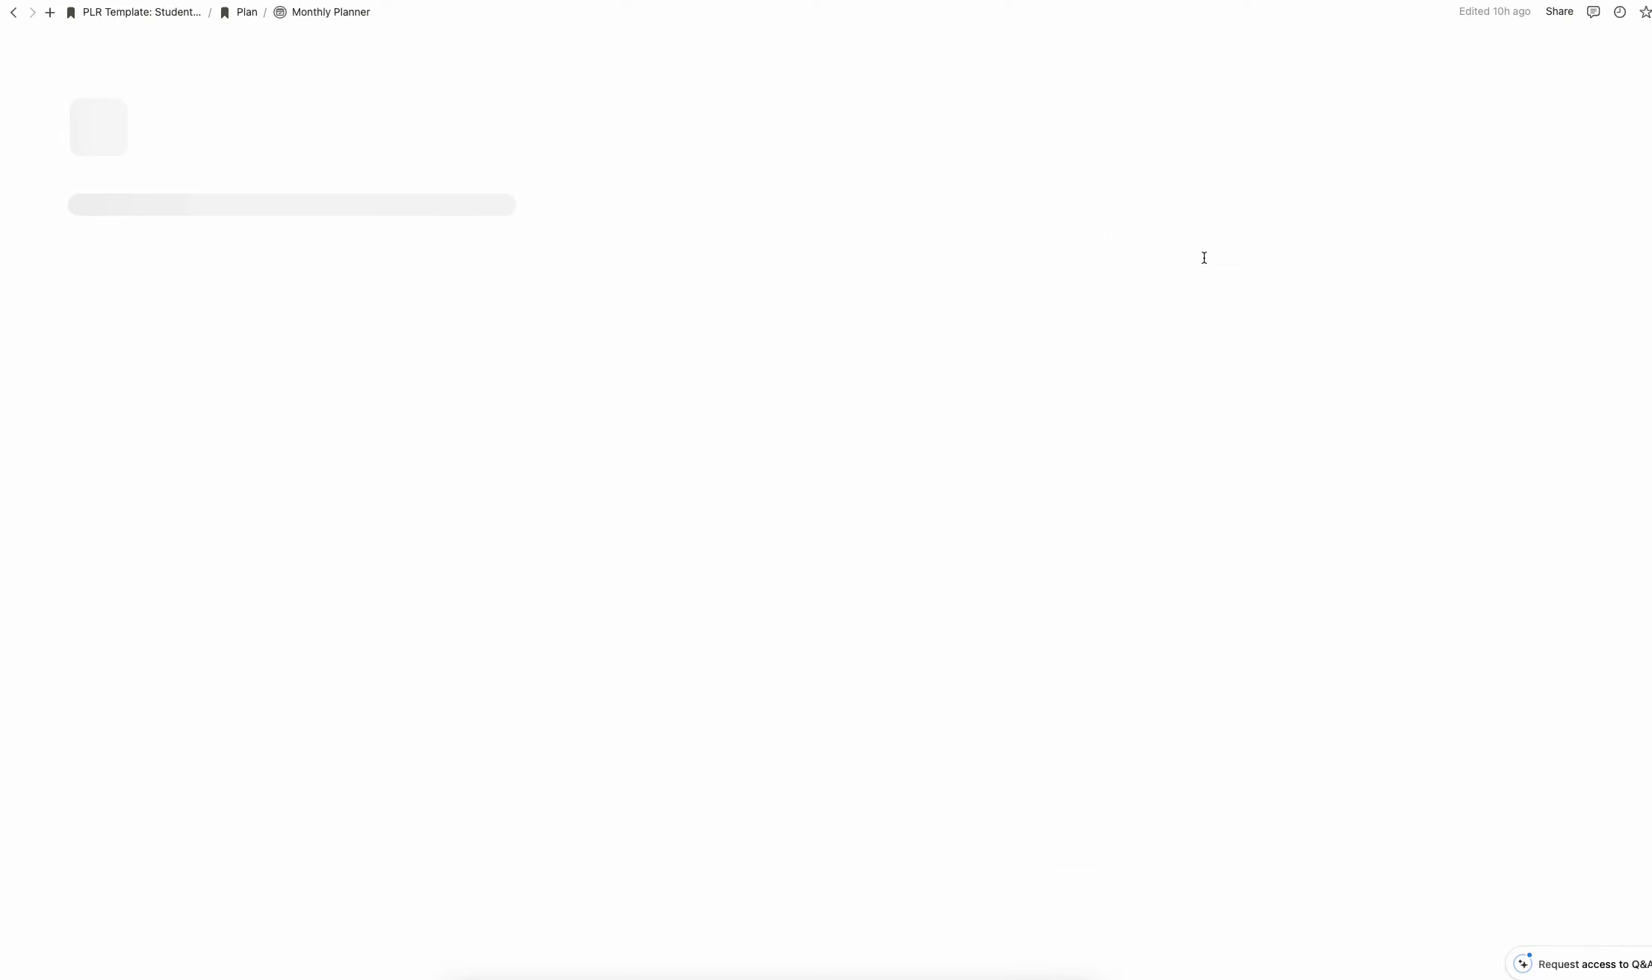
pyautogui.scroll(-4, 1180, 324)
pyautogui.scroll(-10, 1182, 326)
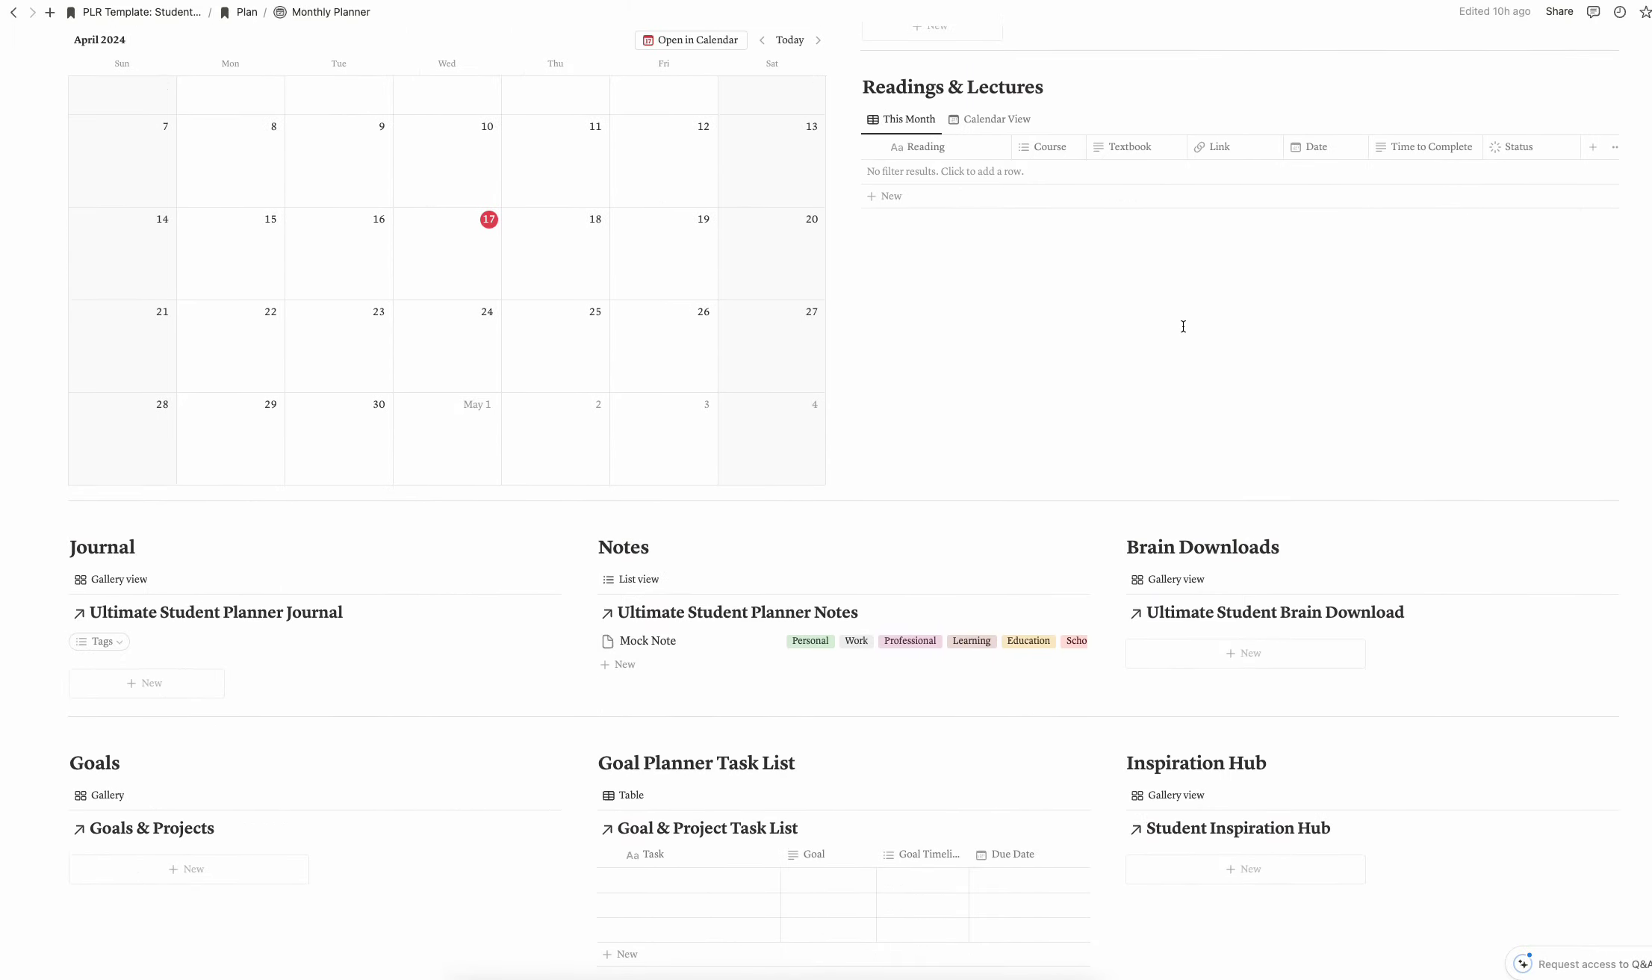
pyautogui.scroll(-1, 1182, 326)
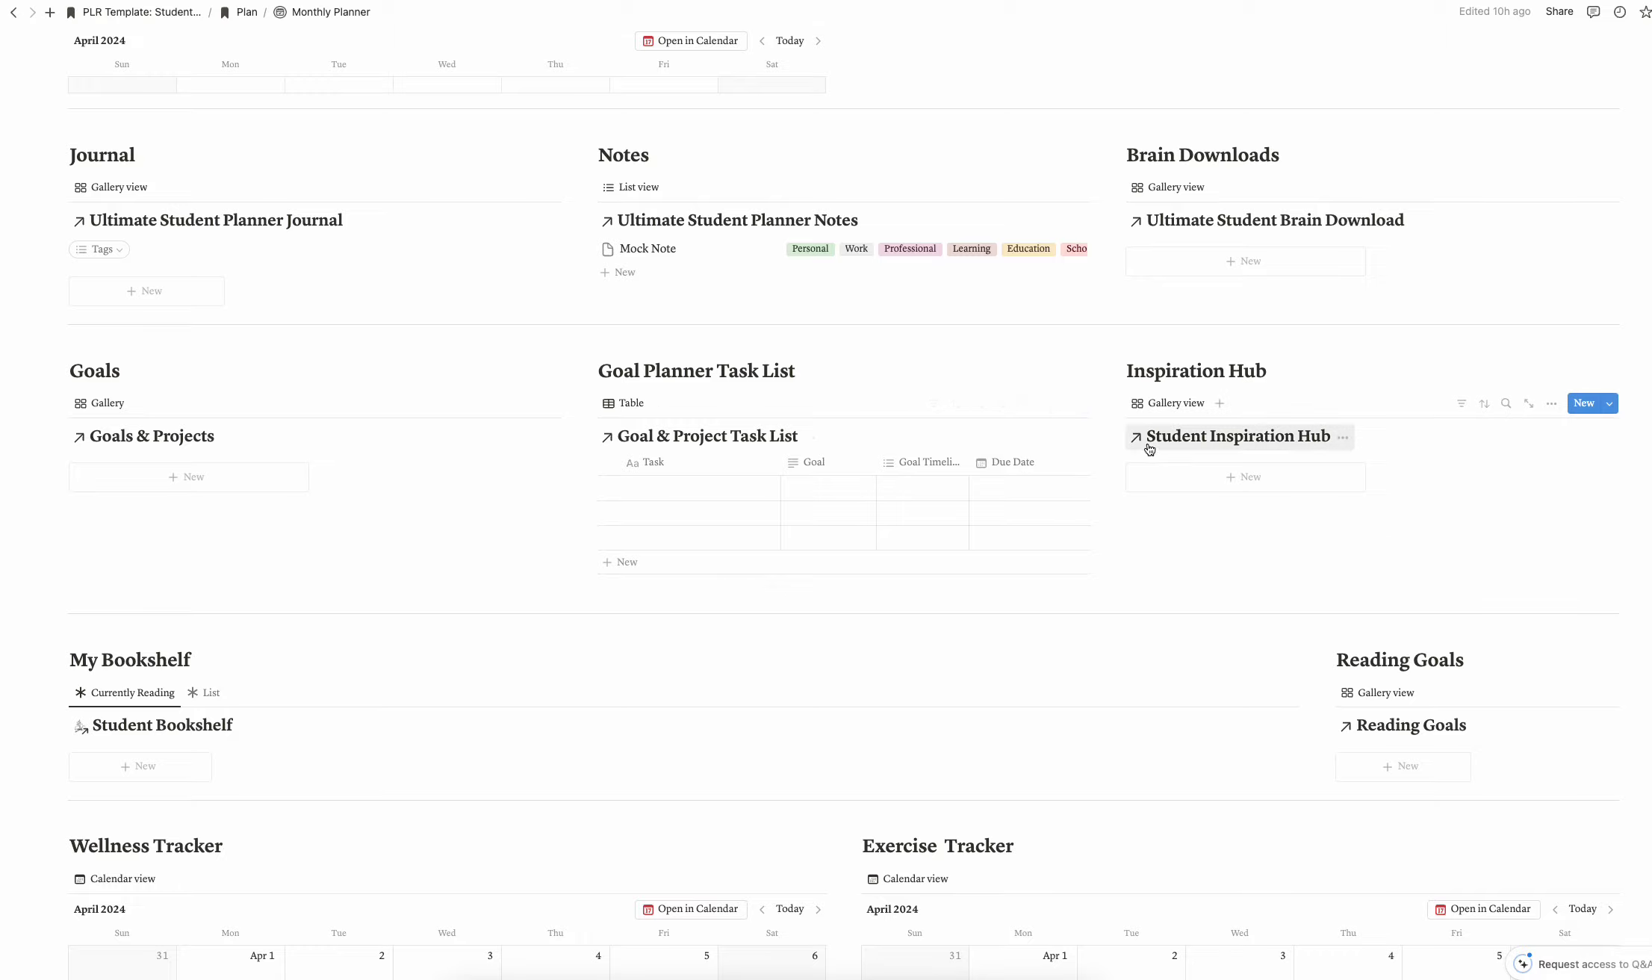
pyautogui.scroll(-7, 1155, 446)
pyautogui.scroll(15, 555, 320)
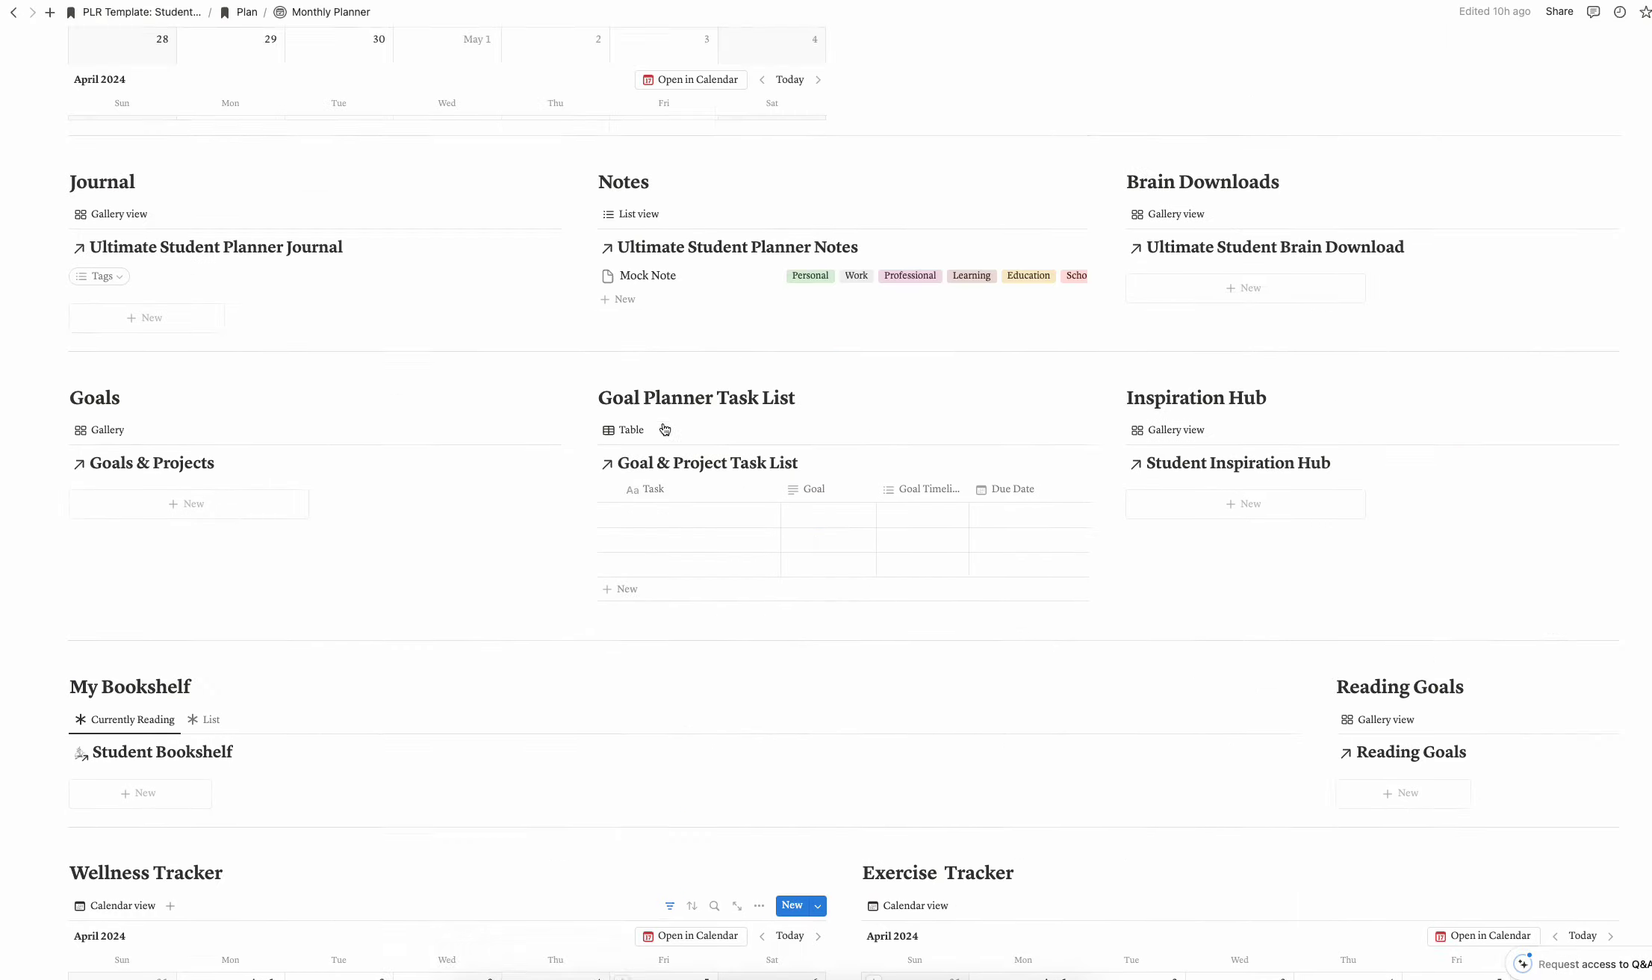
pyautogui.scroll(6, 346, 133)
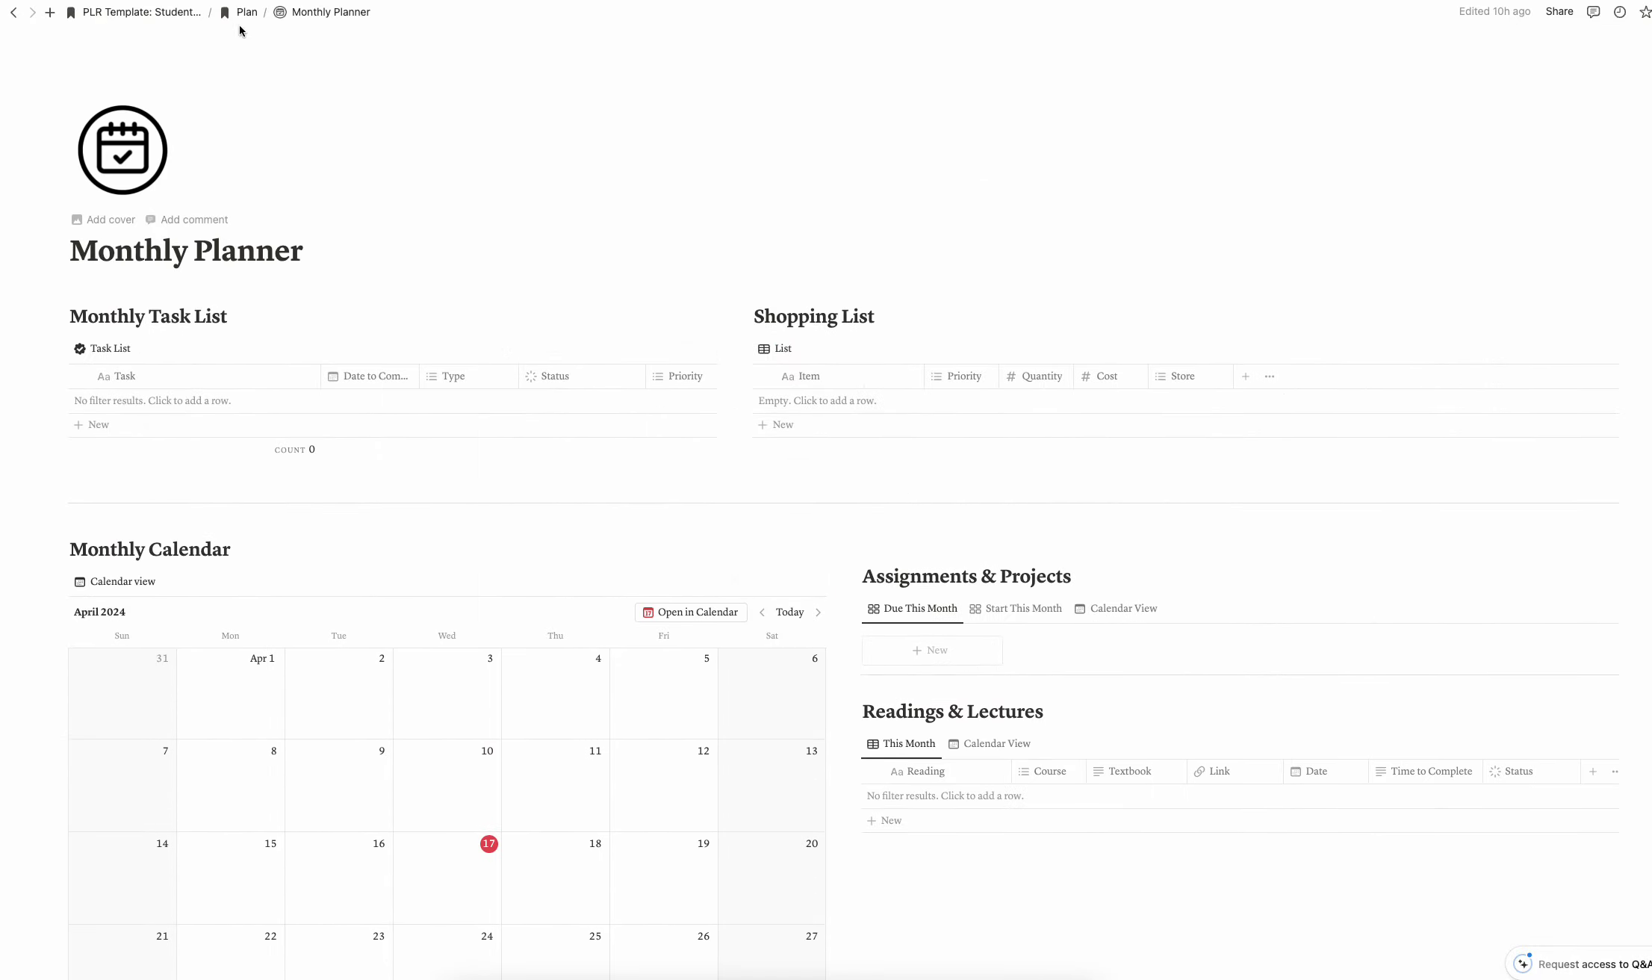
# Step: Open the Nutrition Planner from the main Student Planner page and view its Perpetual Grocery List, Meal Planner and Recipe Box pages
pyautogui.click(177, 12)
pyautogui.click(112, 446)
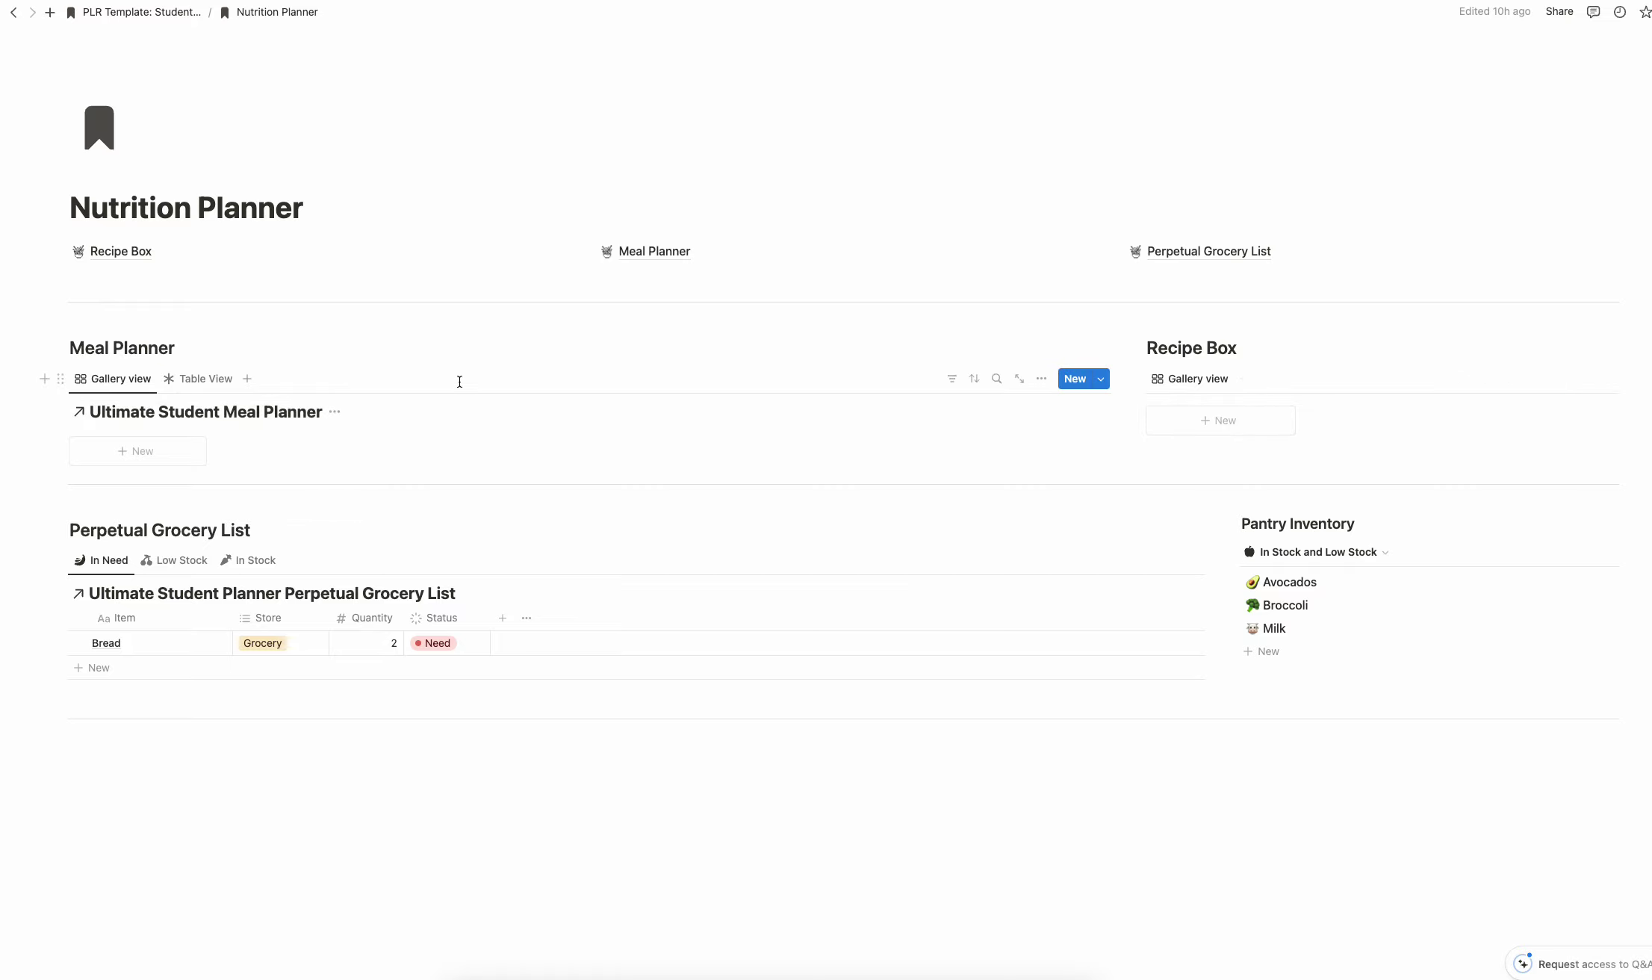
pyautogui.click(1180, 254)
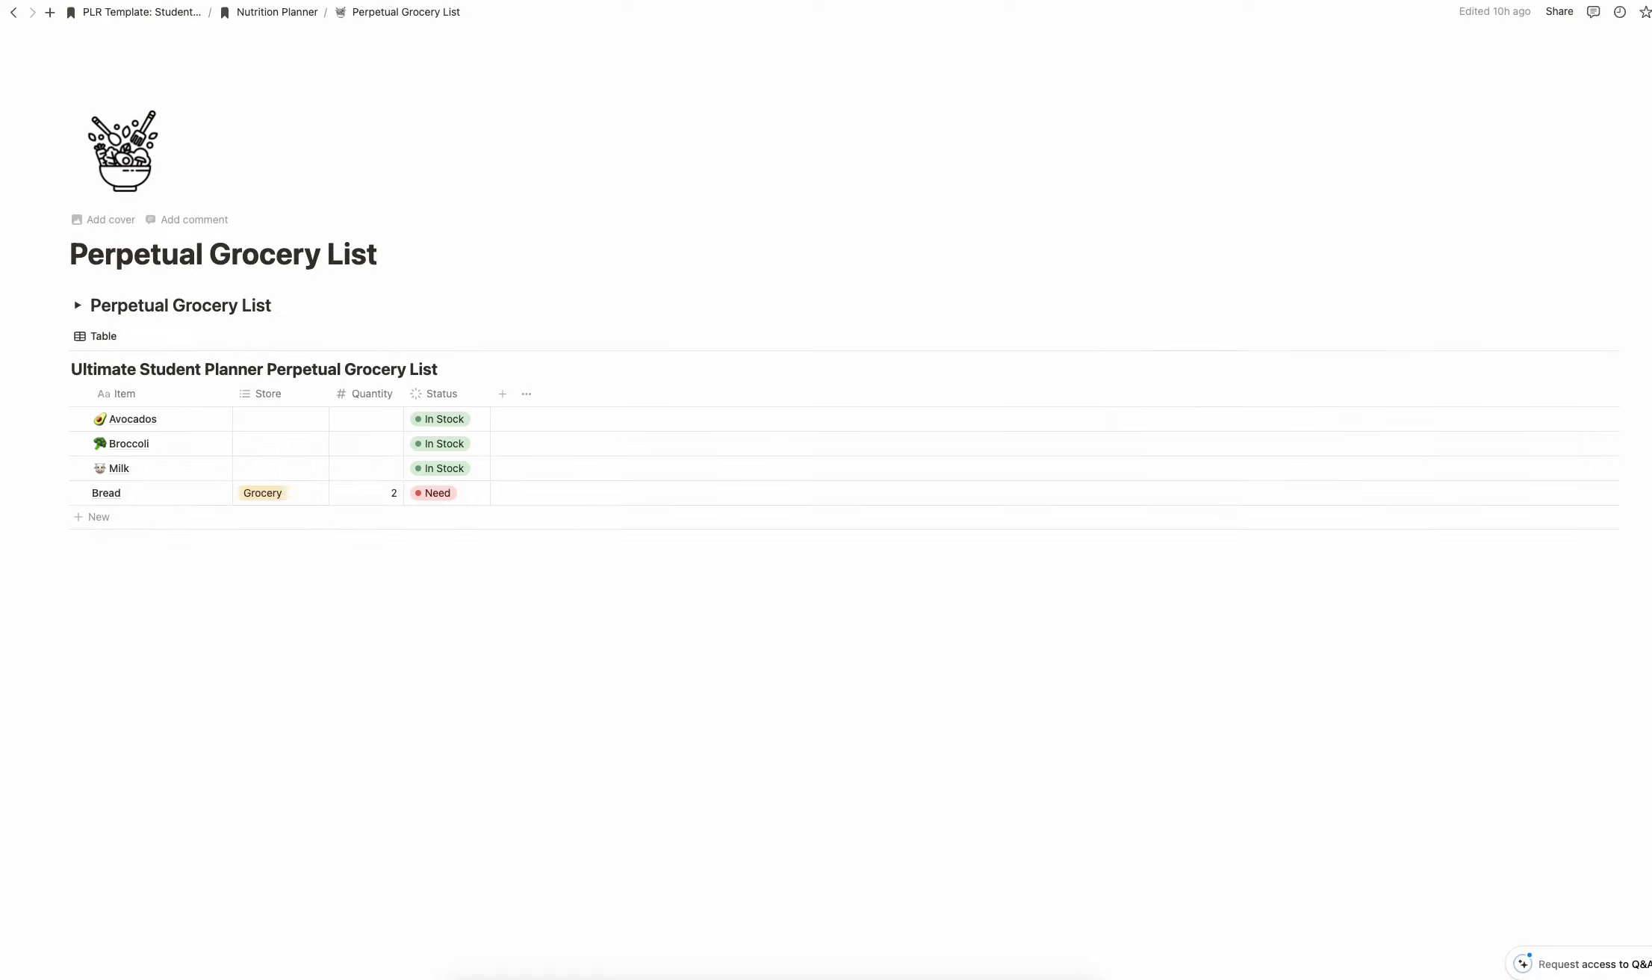
pyautogui.click(295, 11)
pyautogui.click(664, 257)
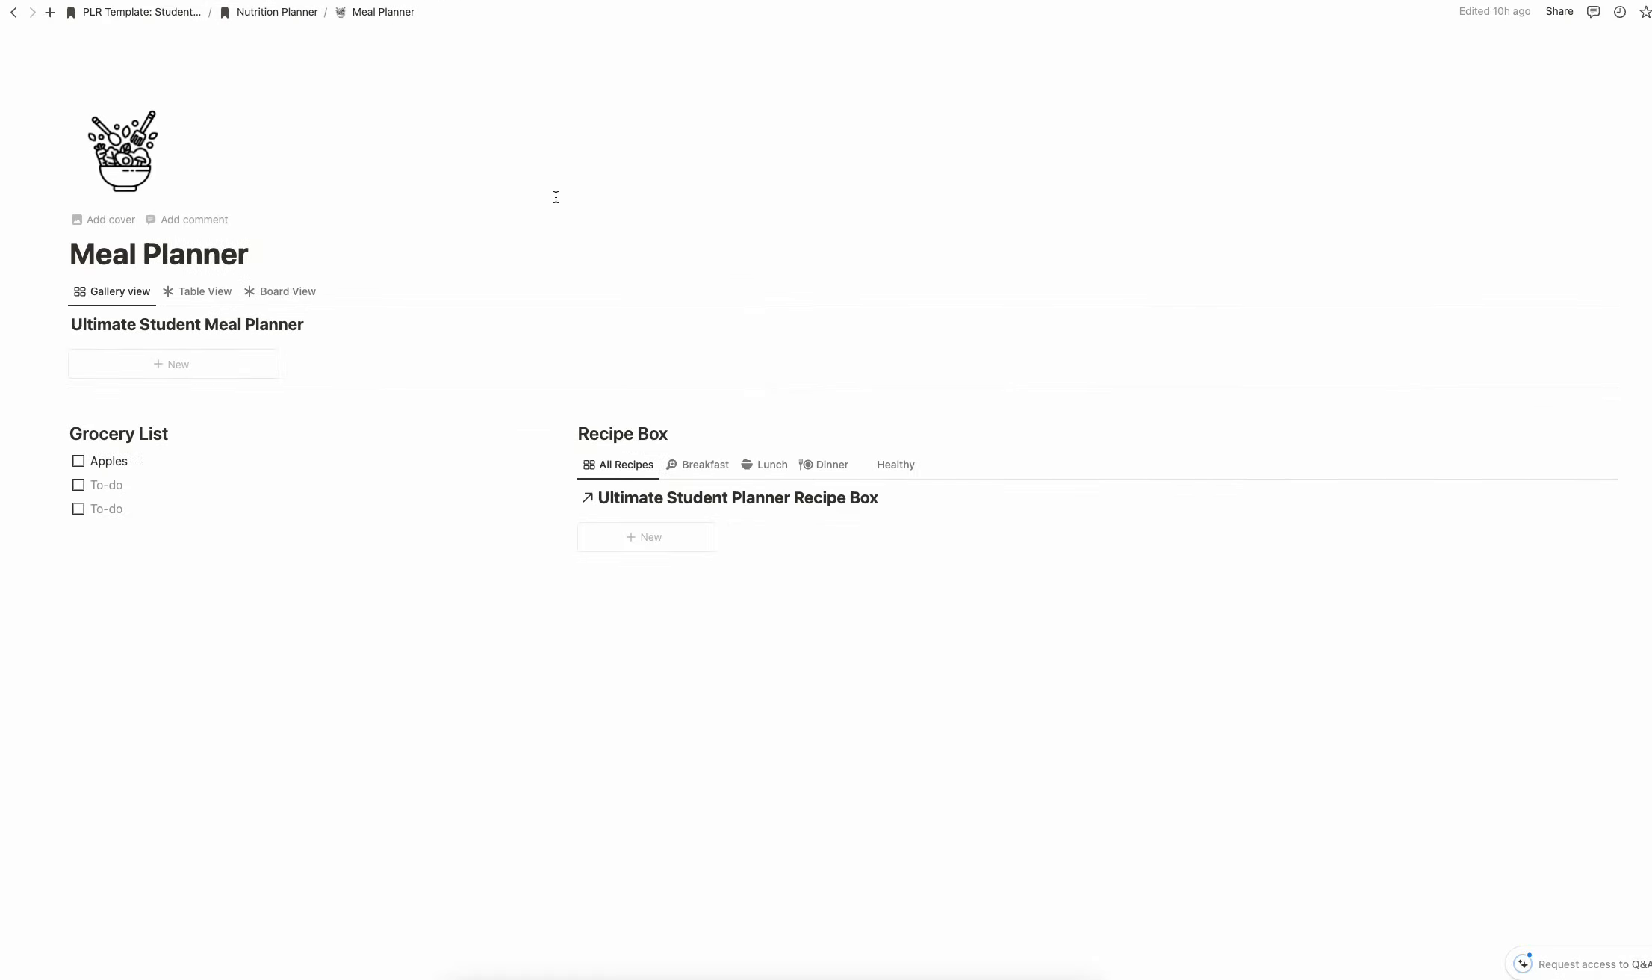
pyautogui.click(265, 13)
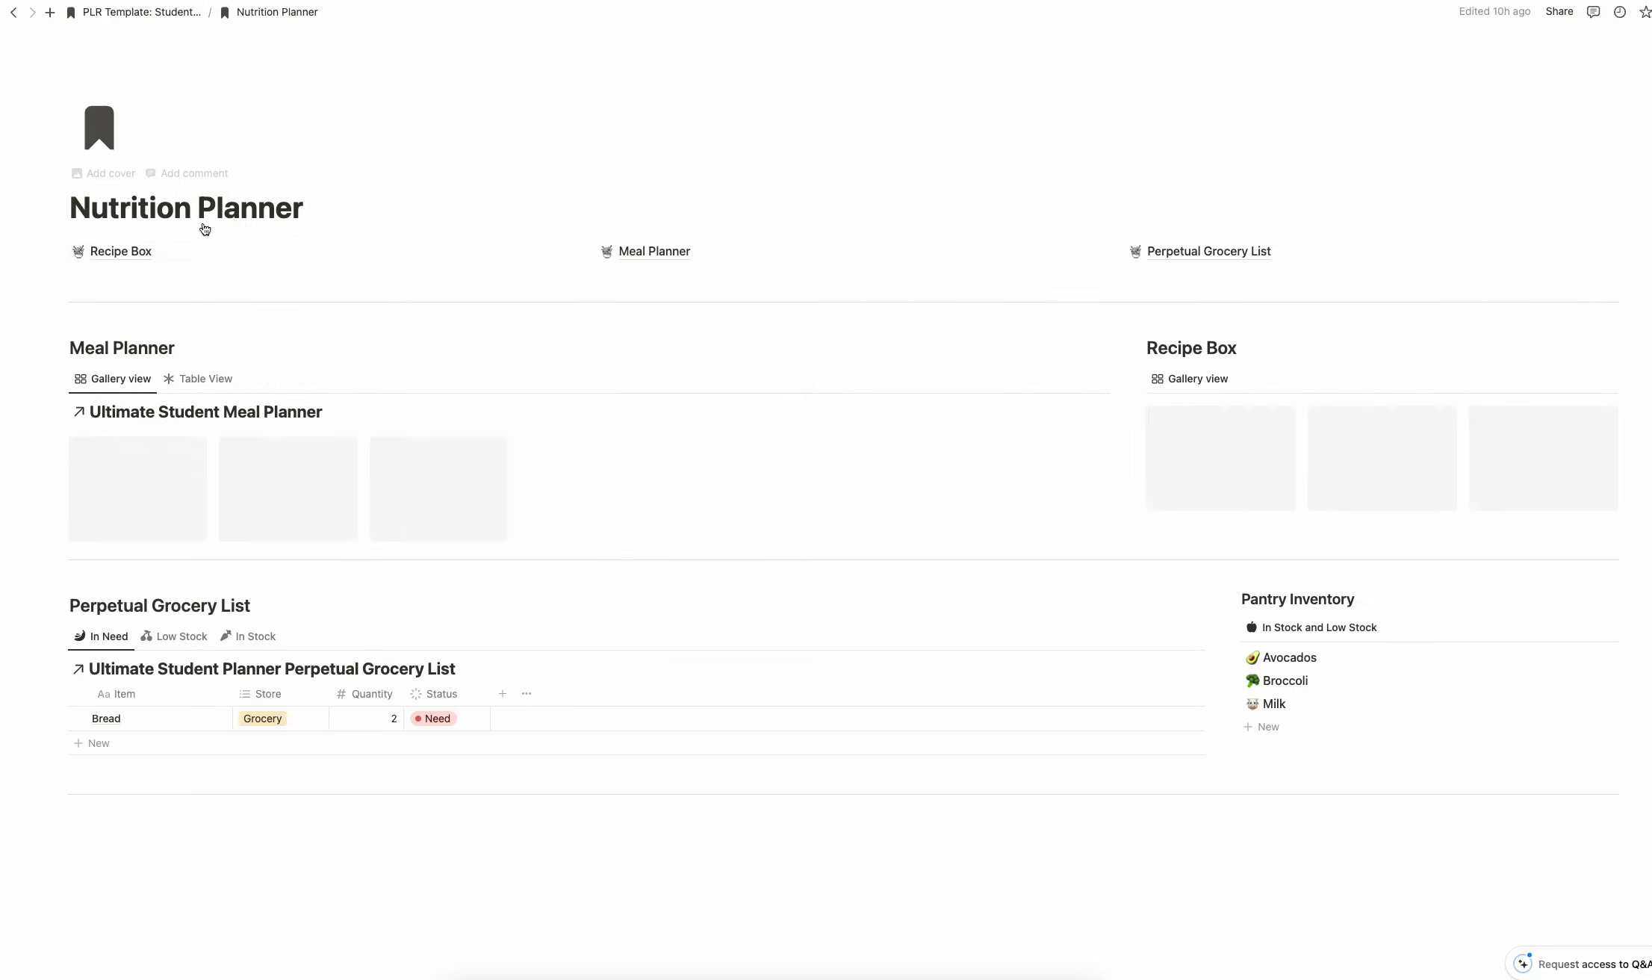
pyautogui.click(118, 253)
# Step: Return to the main Student Planner page, open the Goal & Project Hub and review its goals, task list, inspiration and journal sections
pyautogui.click(153, 12)
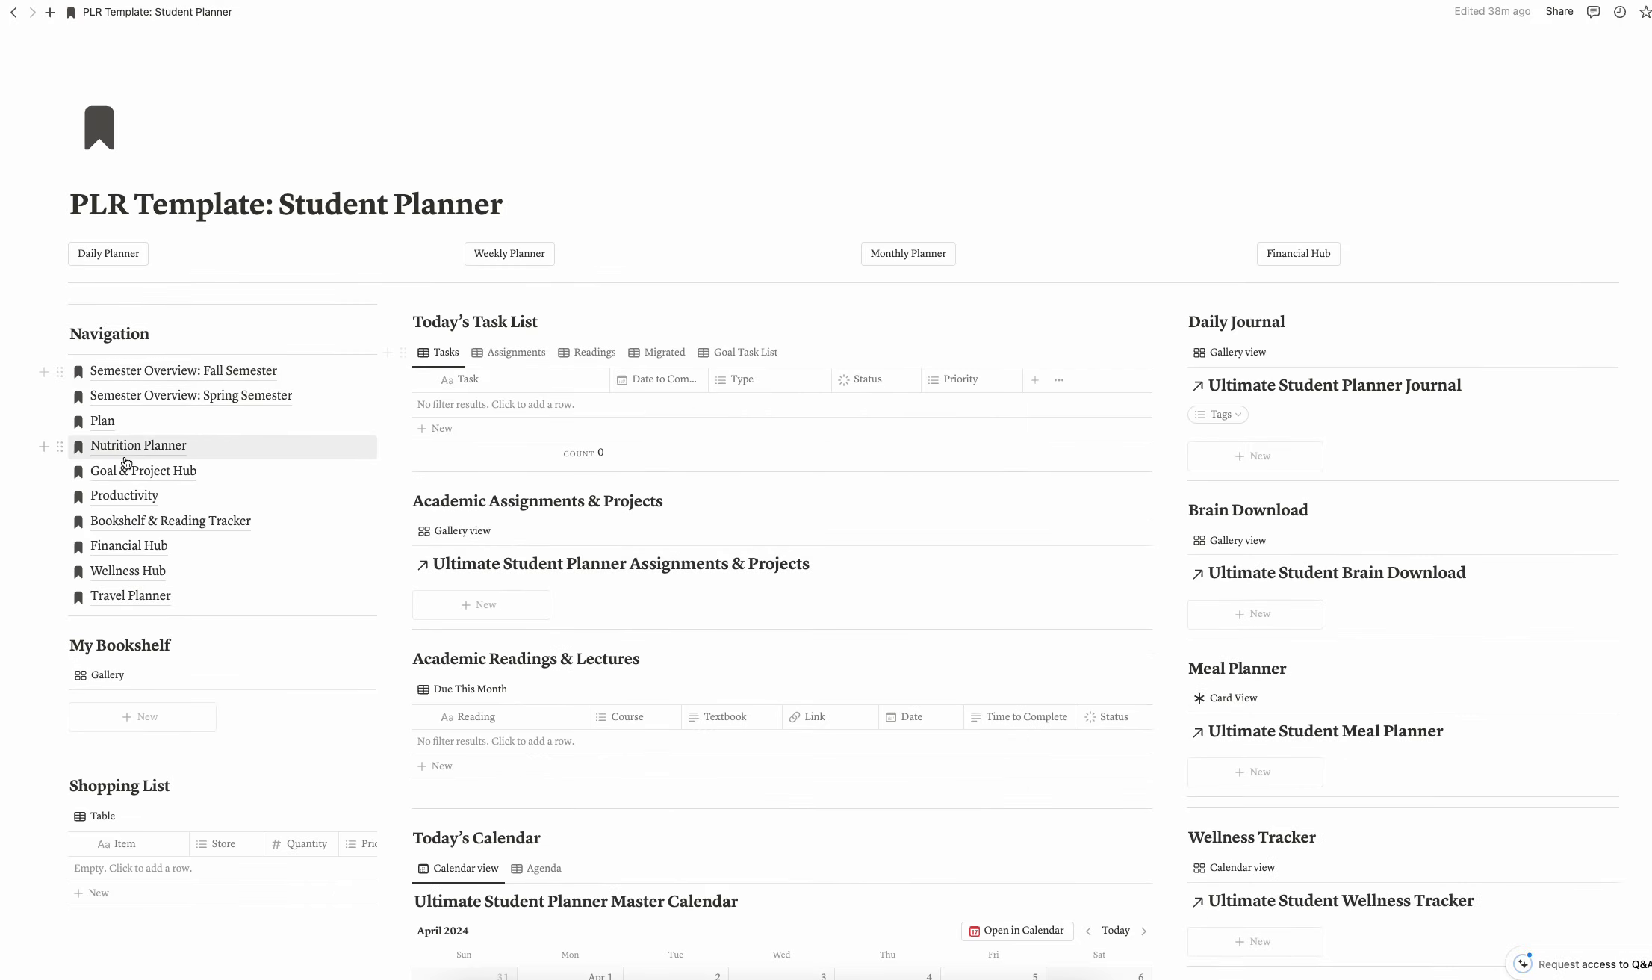
pyautogui.click(130, 470)
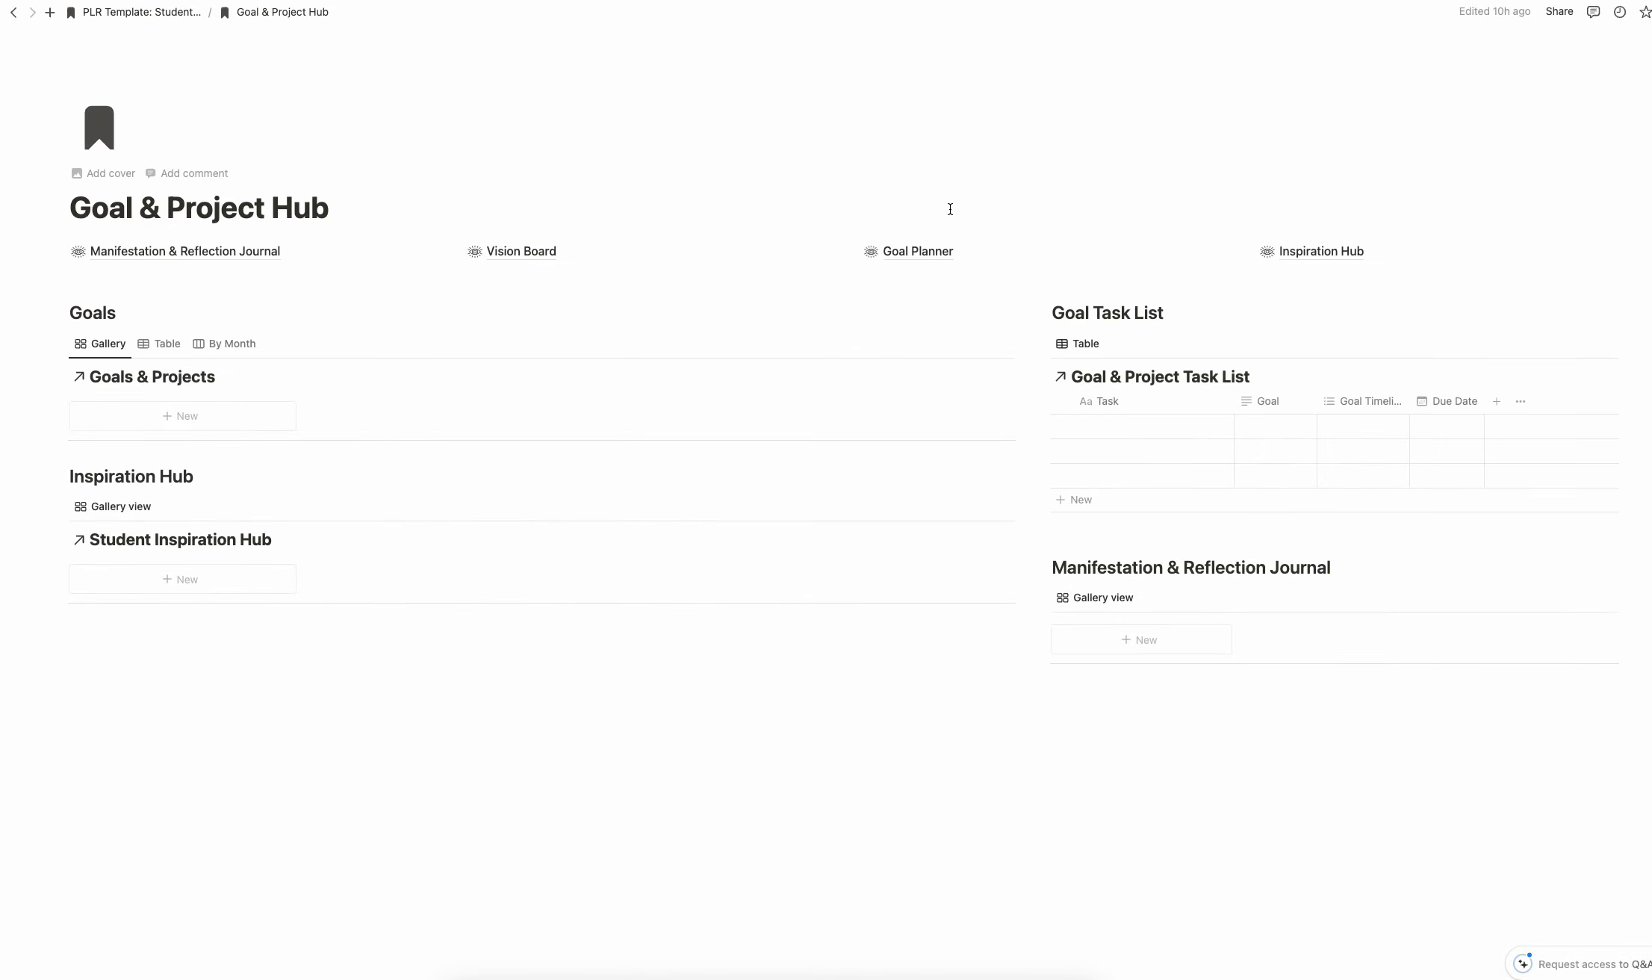
pyautogui.scroll(-1, 950, 209)
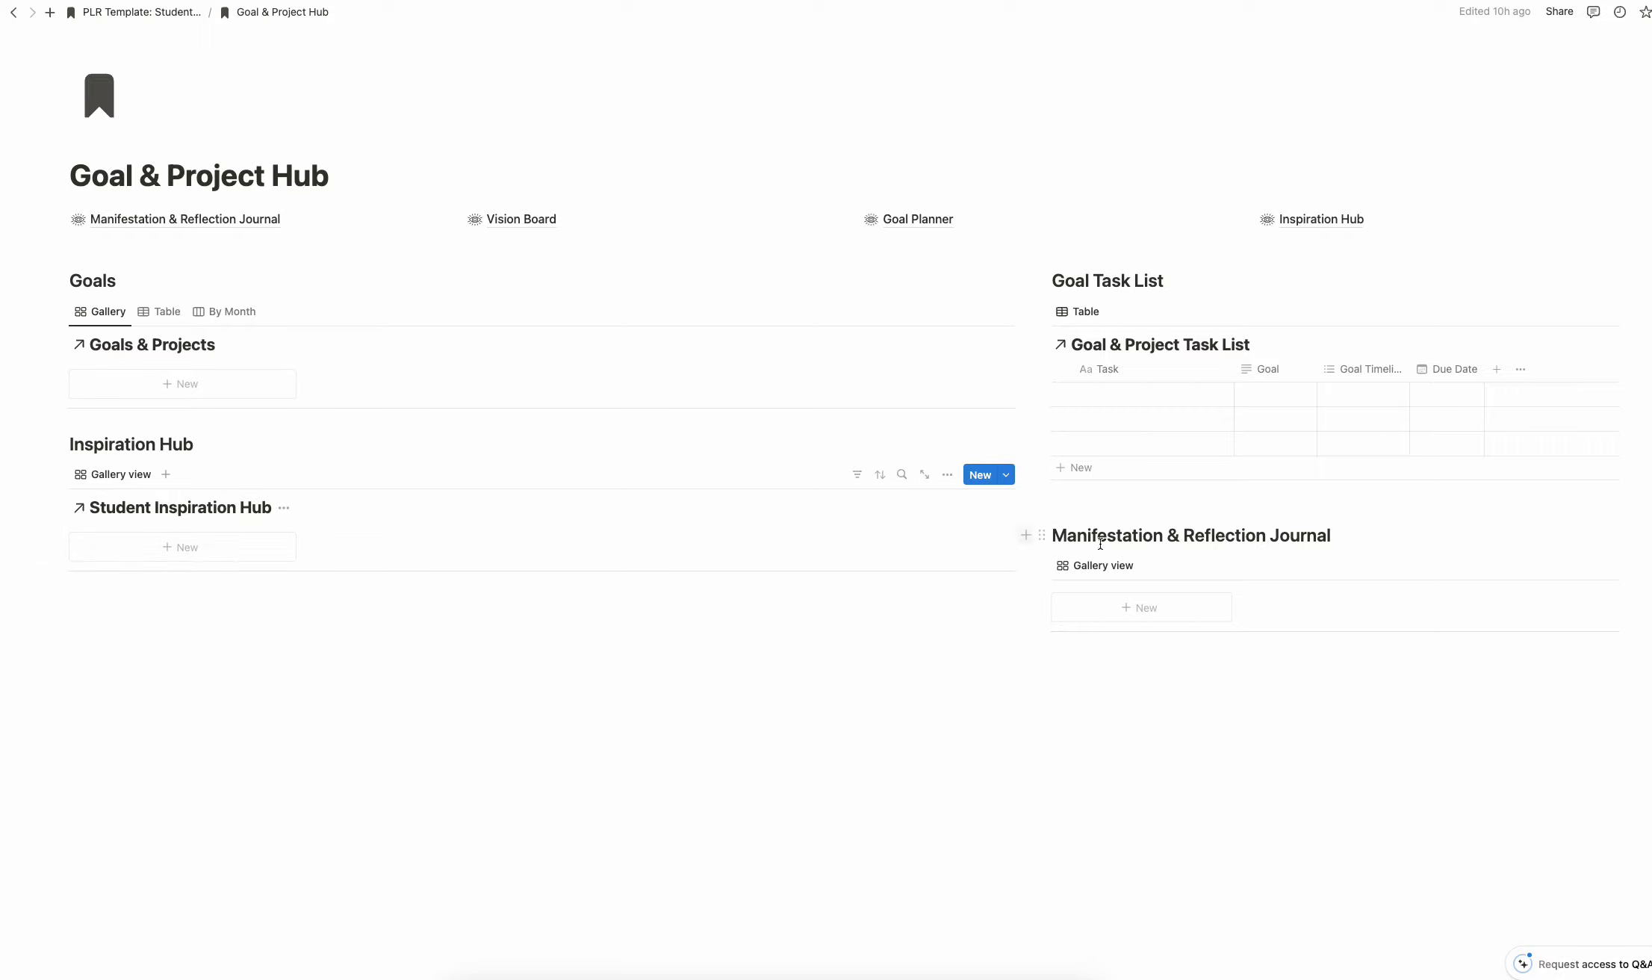
pyautogui.scroll(1, 1203, 608)
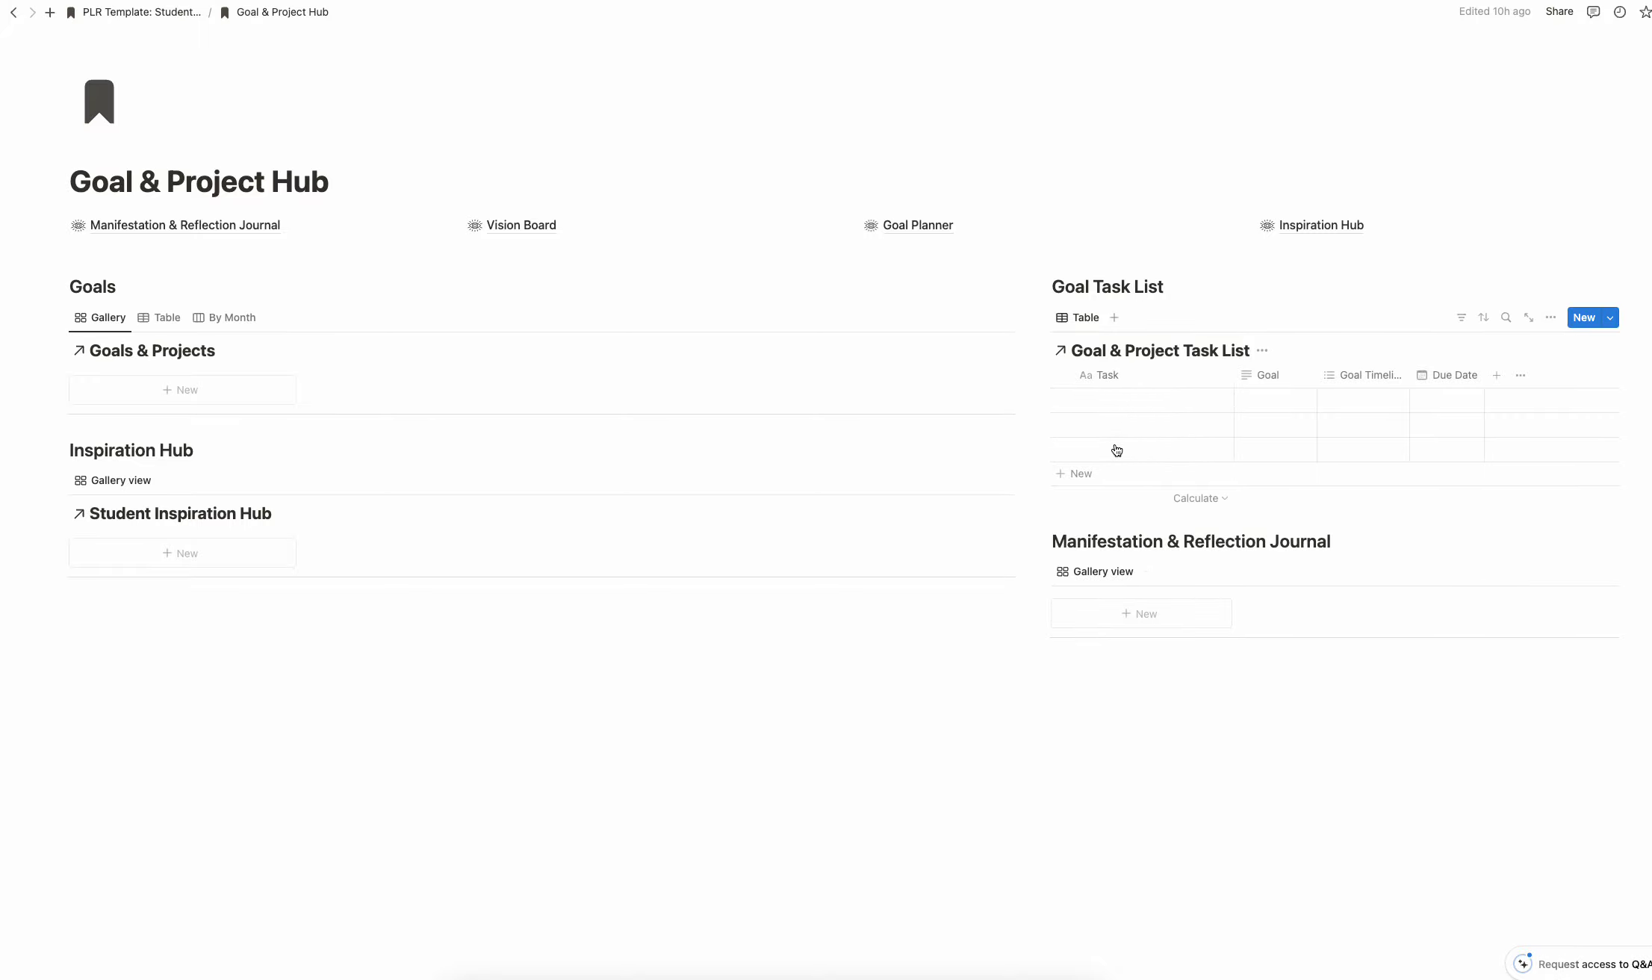
pyautogui.hotkey('ctrl', 'Up')
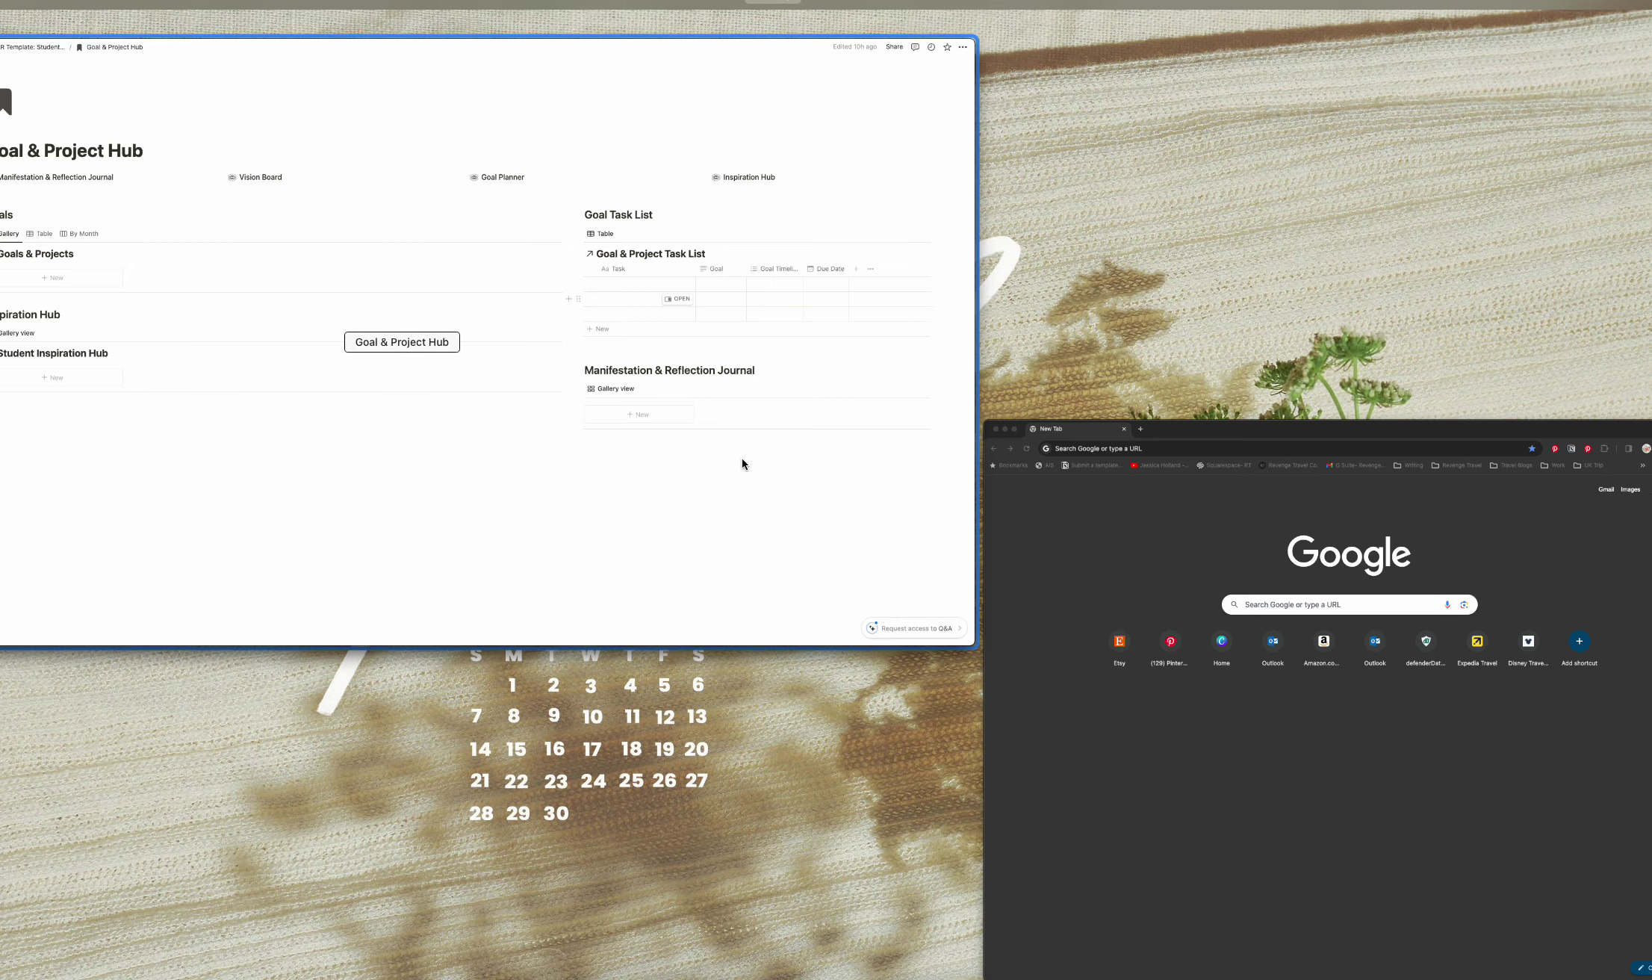
pyautogui.click(743, 463)
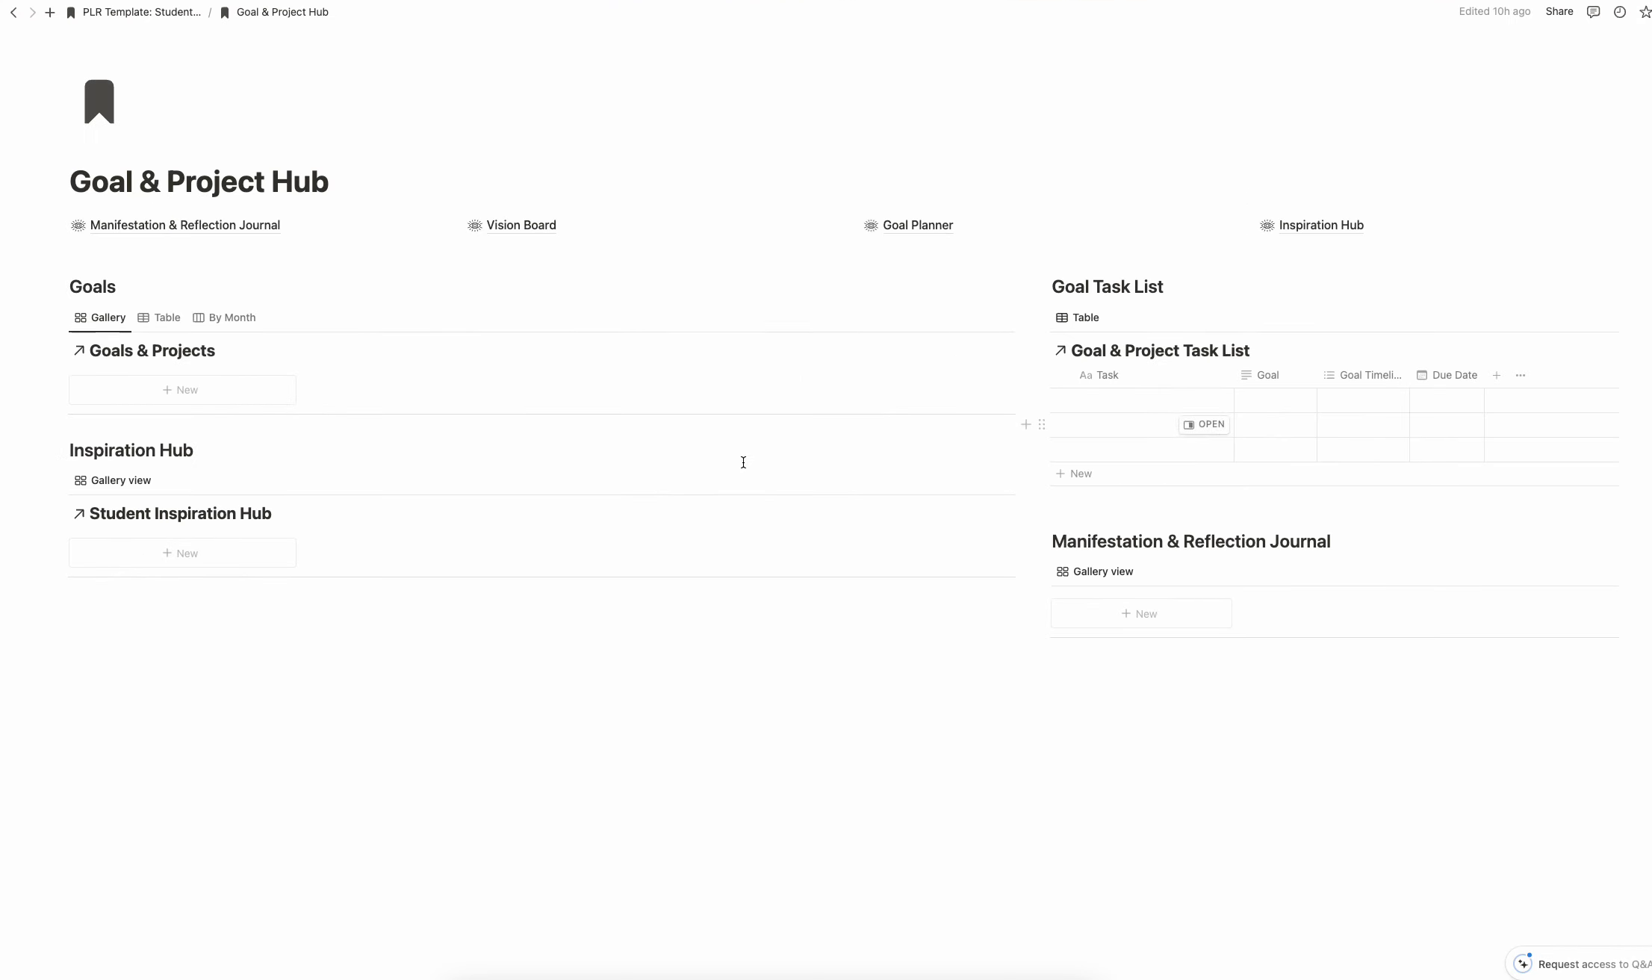
# Step: Add an entry to the Goals gallery using the Goal Template and review its goal, steps, impediments and task list sections
pyautogui.click(168, 389)
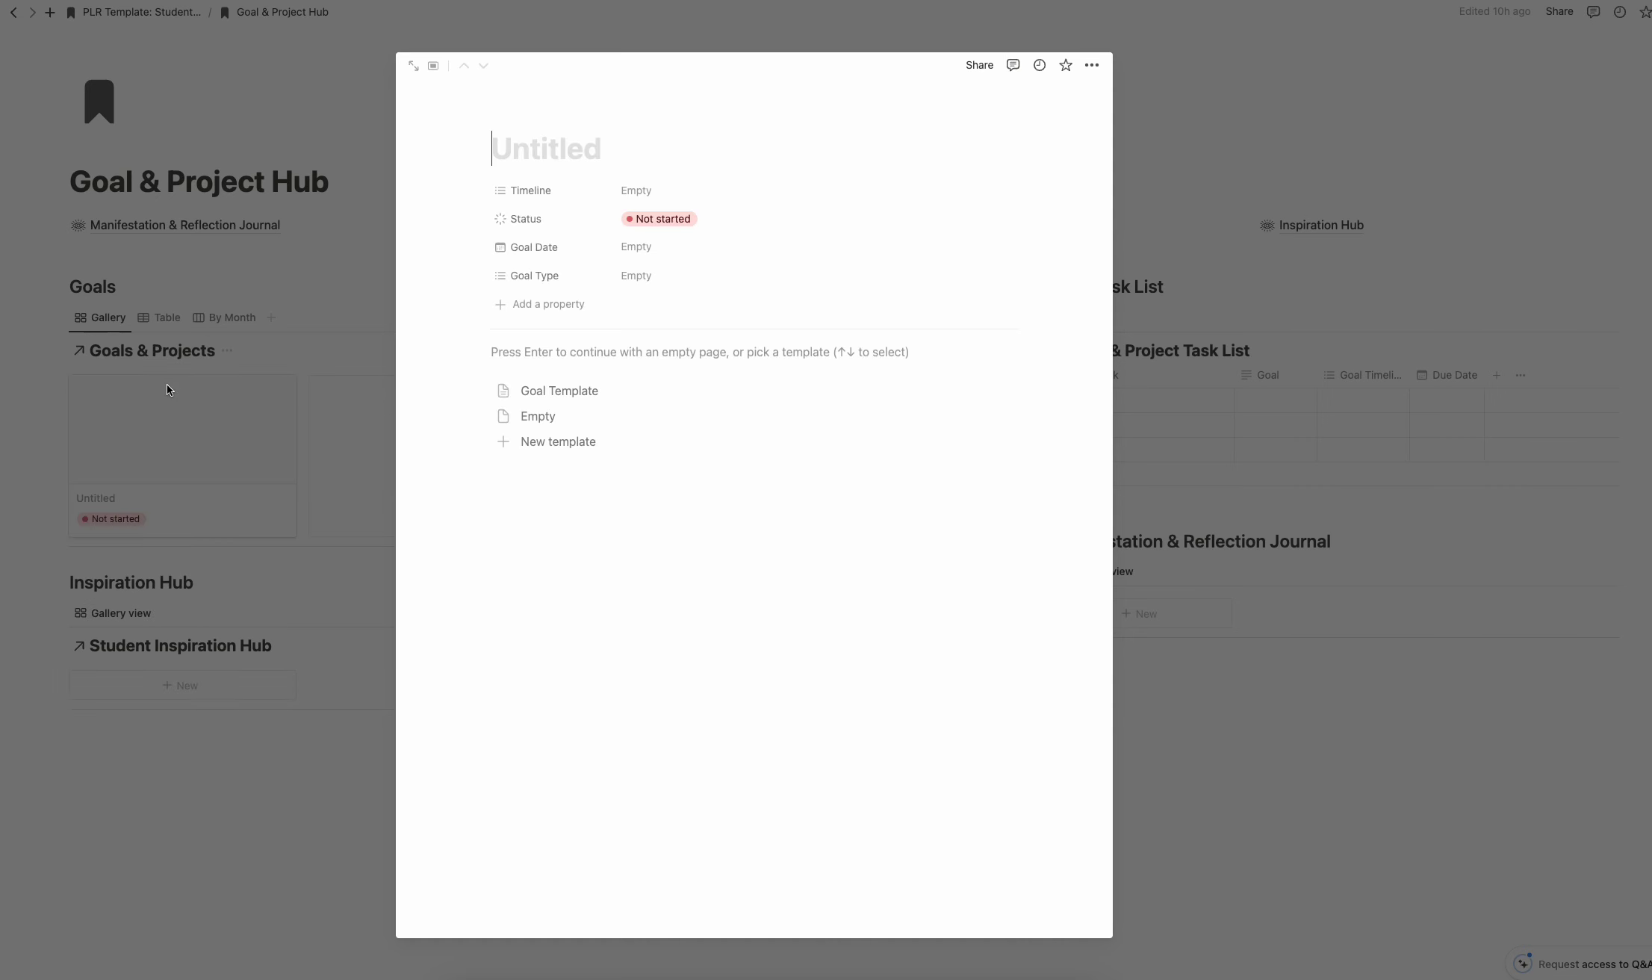
pyautogui.click(560, 390)
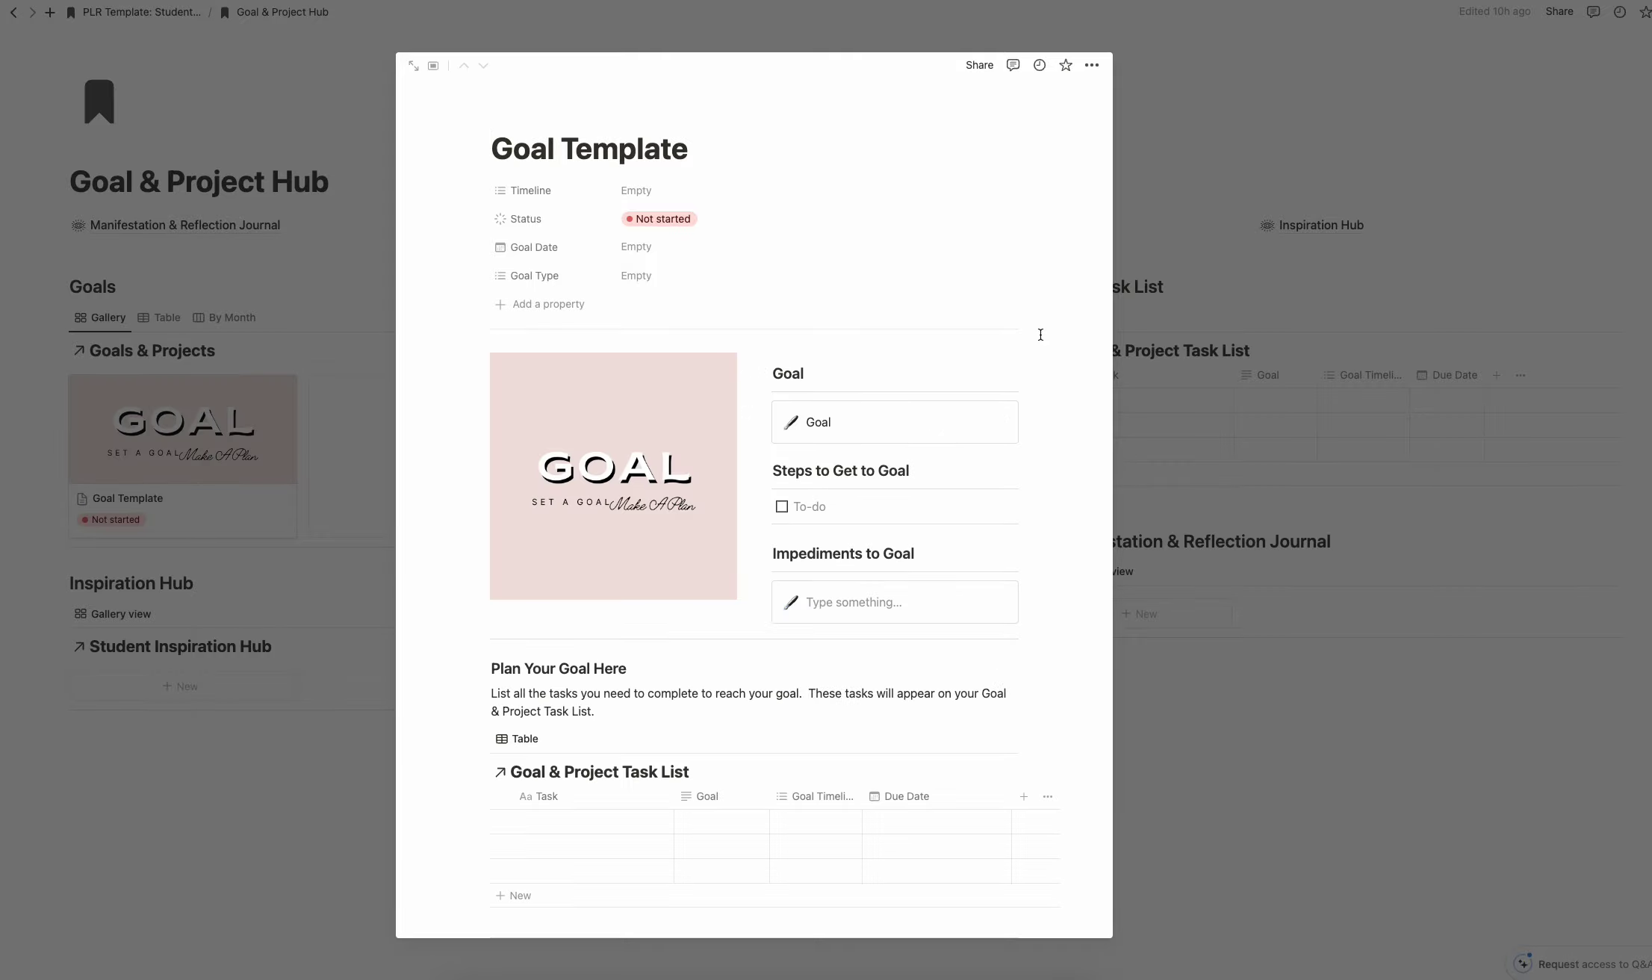
pyautogui.scroll(-3, 994, 348)
pyautogui.scroll(3, 995, 348)
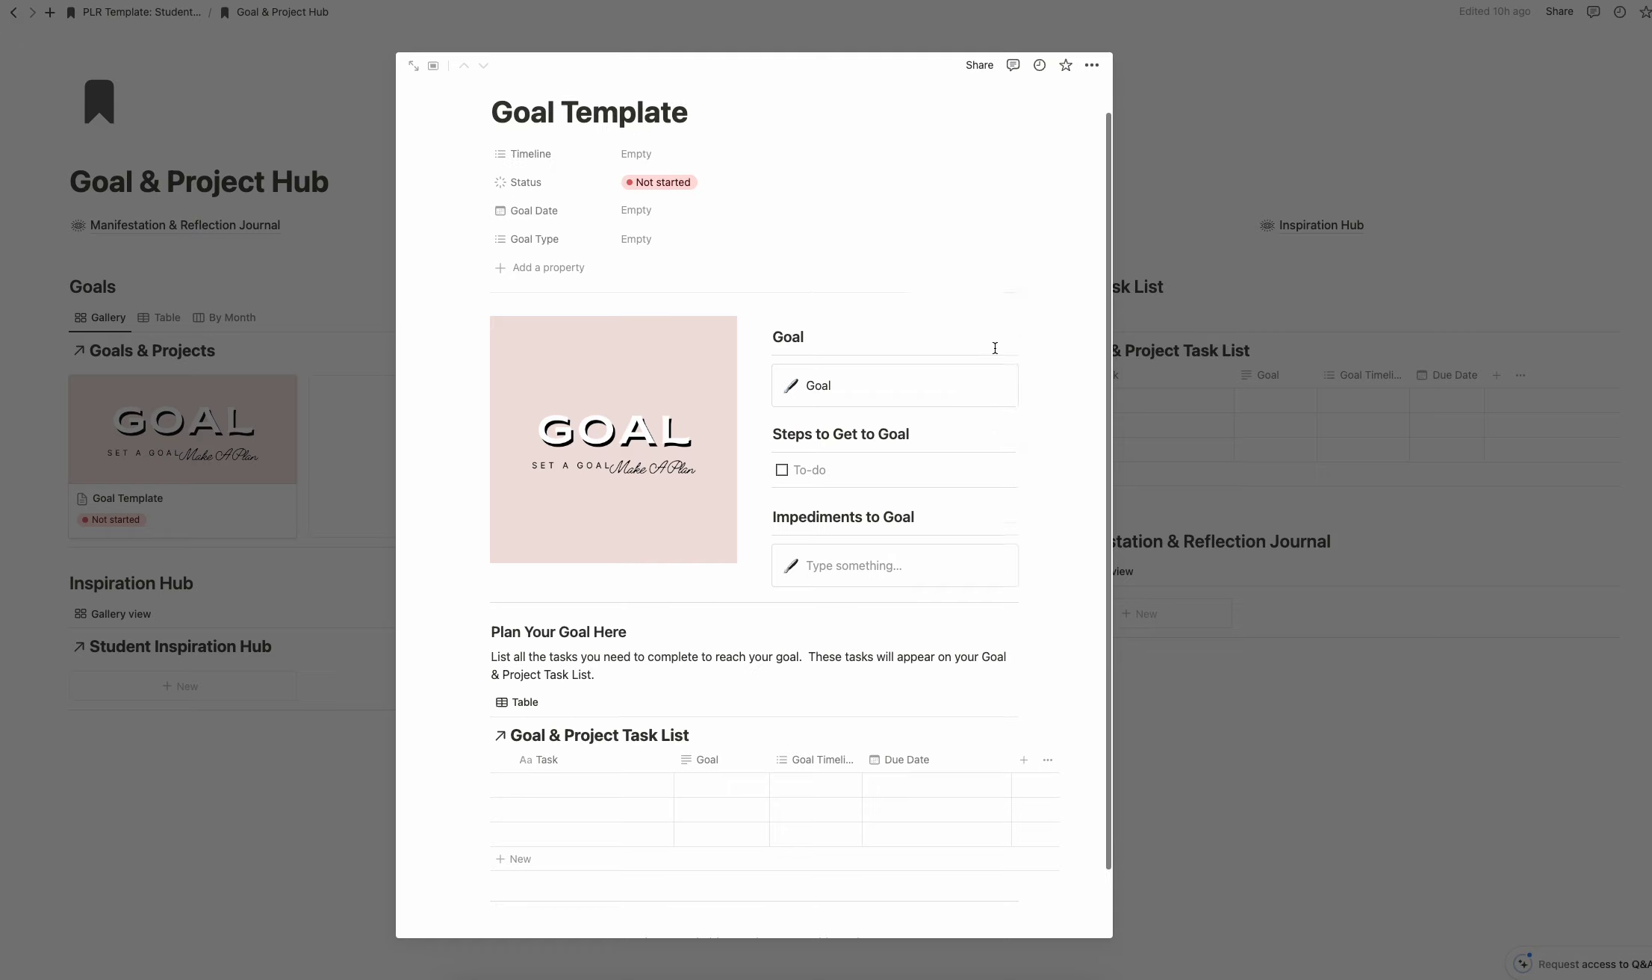
pyautogui.scroll(-2, 995, 348)
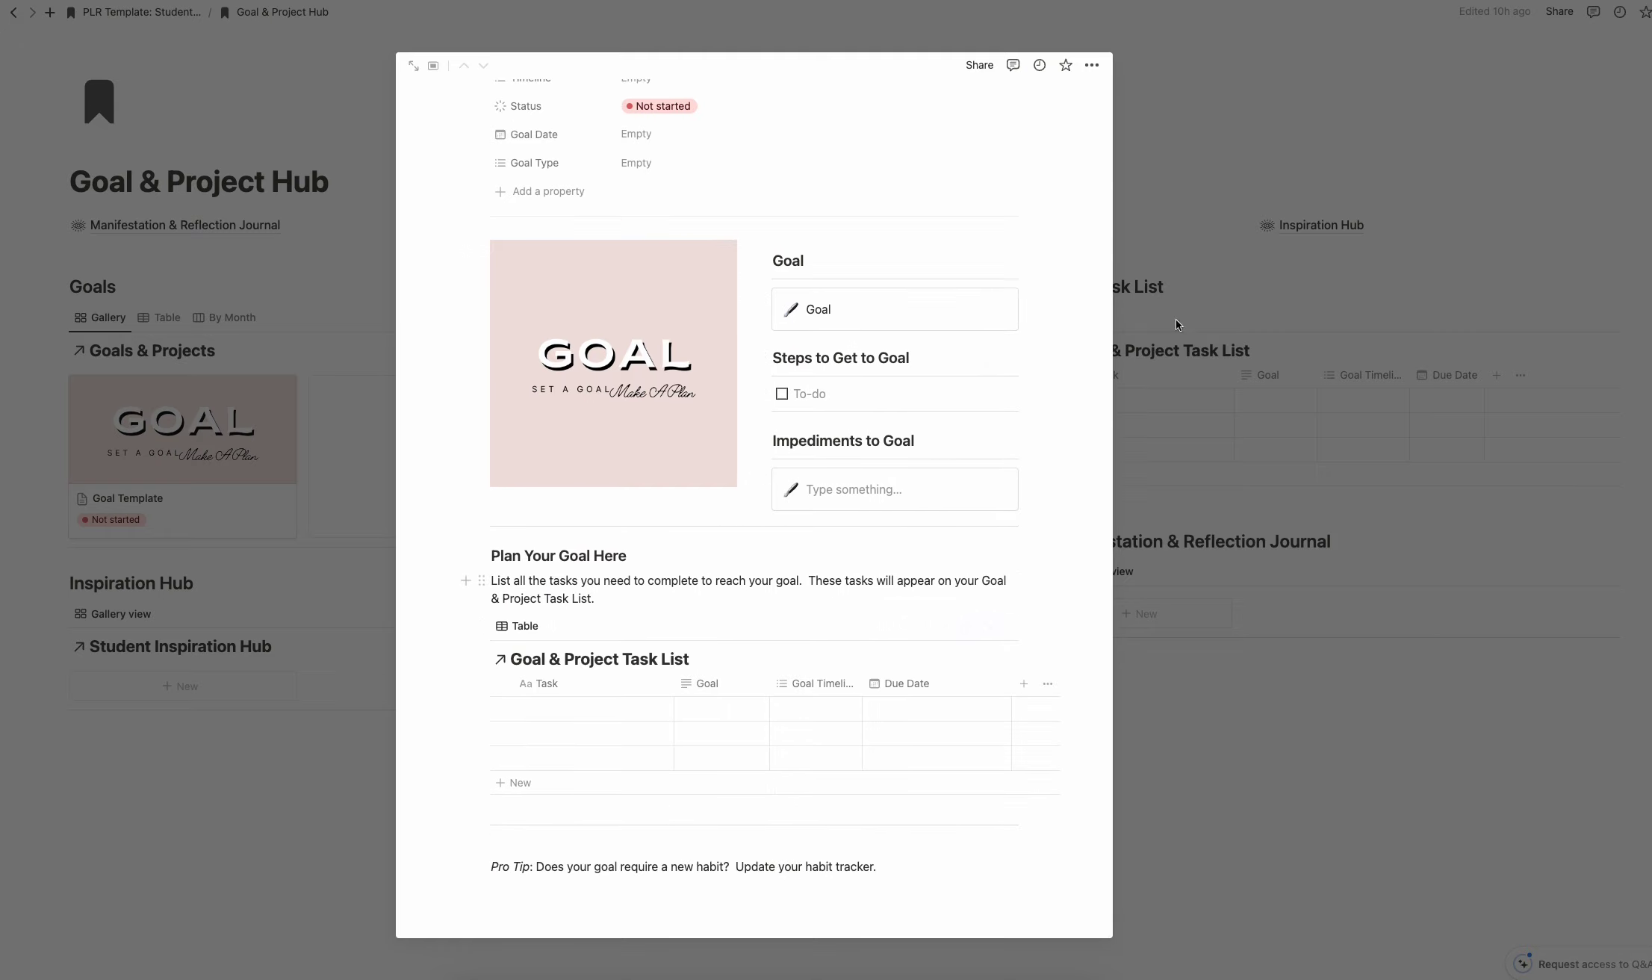
pyautogui.click(1198, 194)
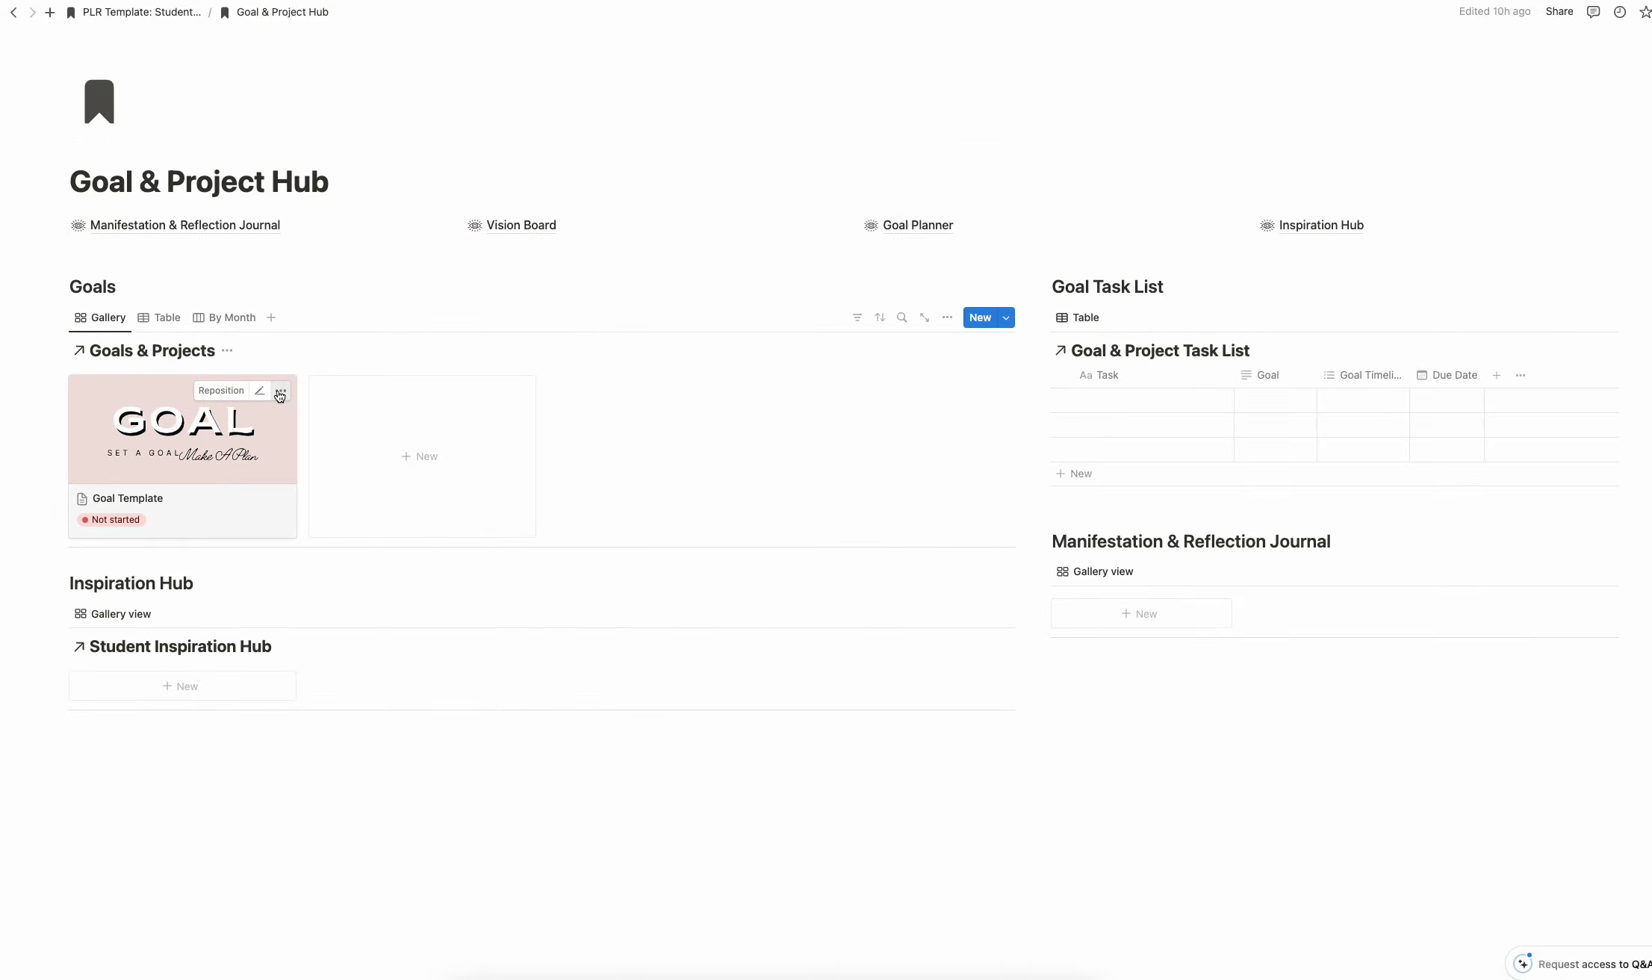
# Step: Delete the Goal Template entry from the Goals gallery
pyautogui.click(280, 390)
pyautogui.click(325, 442)
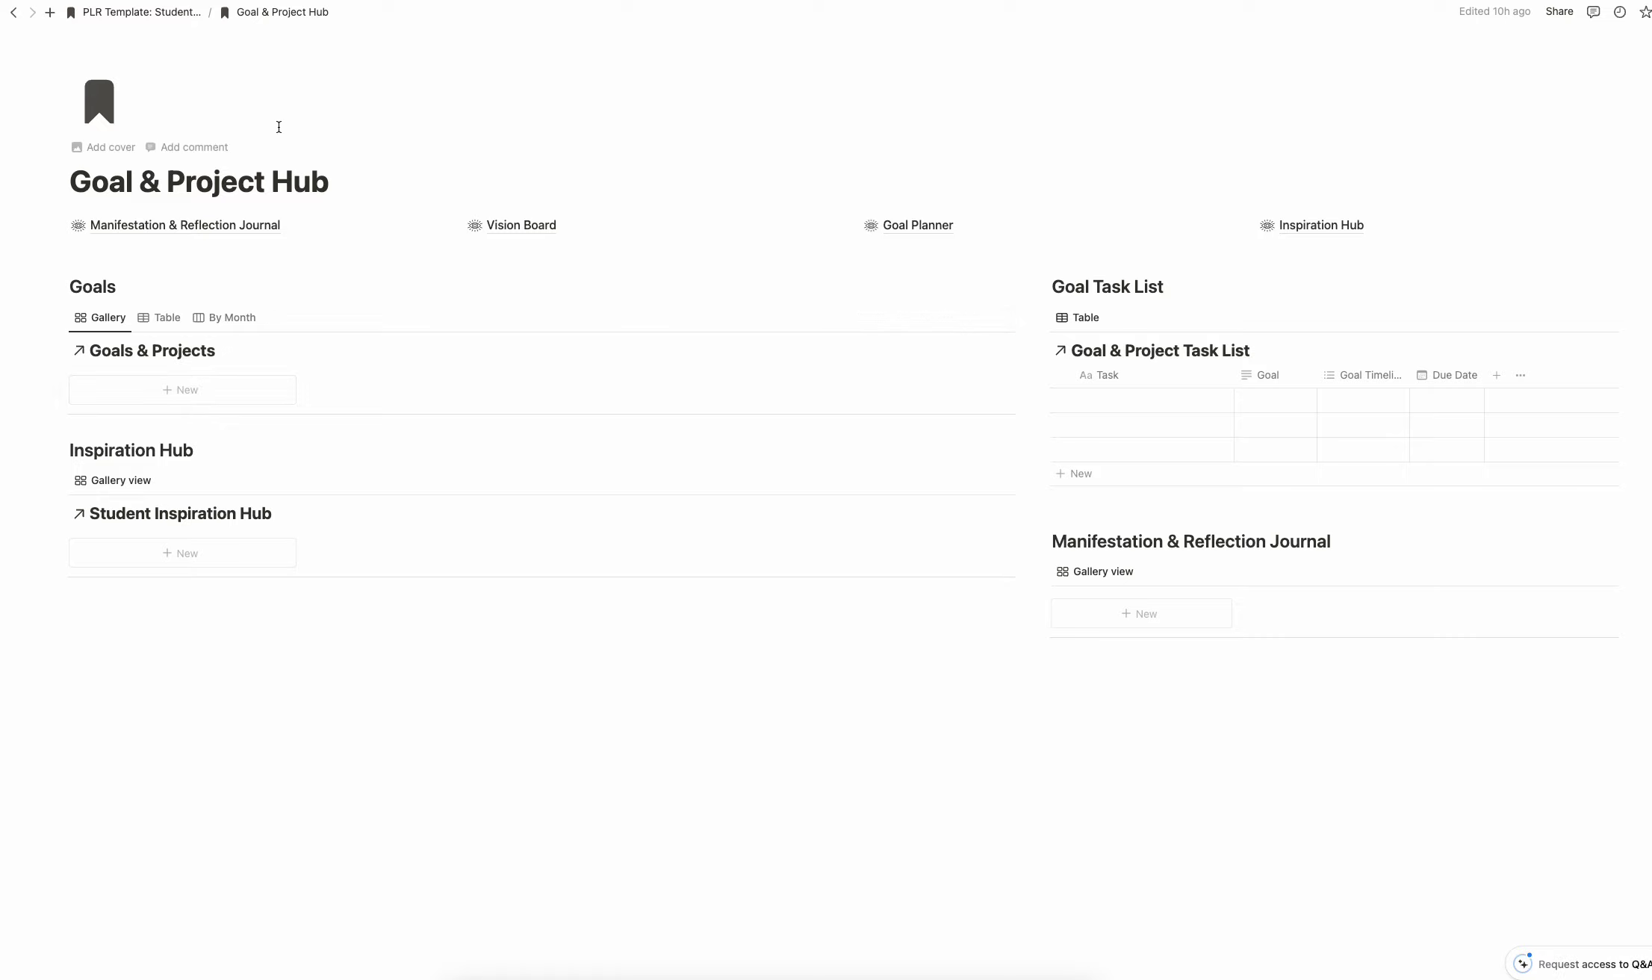
# Step: View the Inspiration Hub page and return to the Goal & Project Hub
pyautogui.moveTo(514, 227)
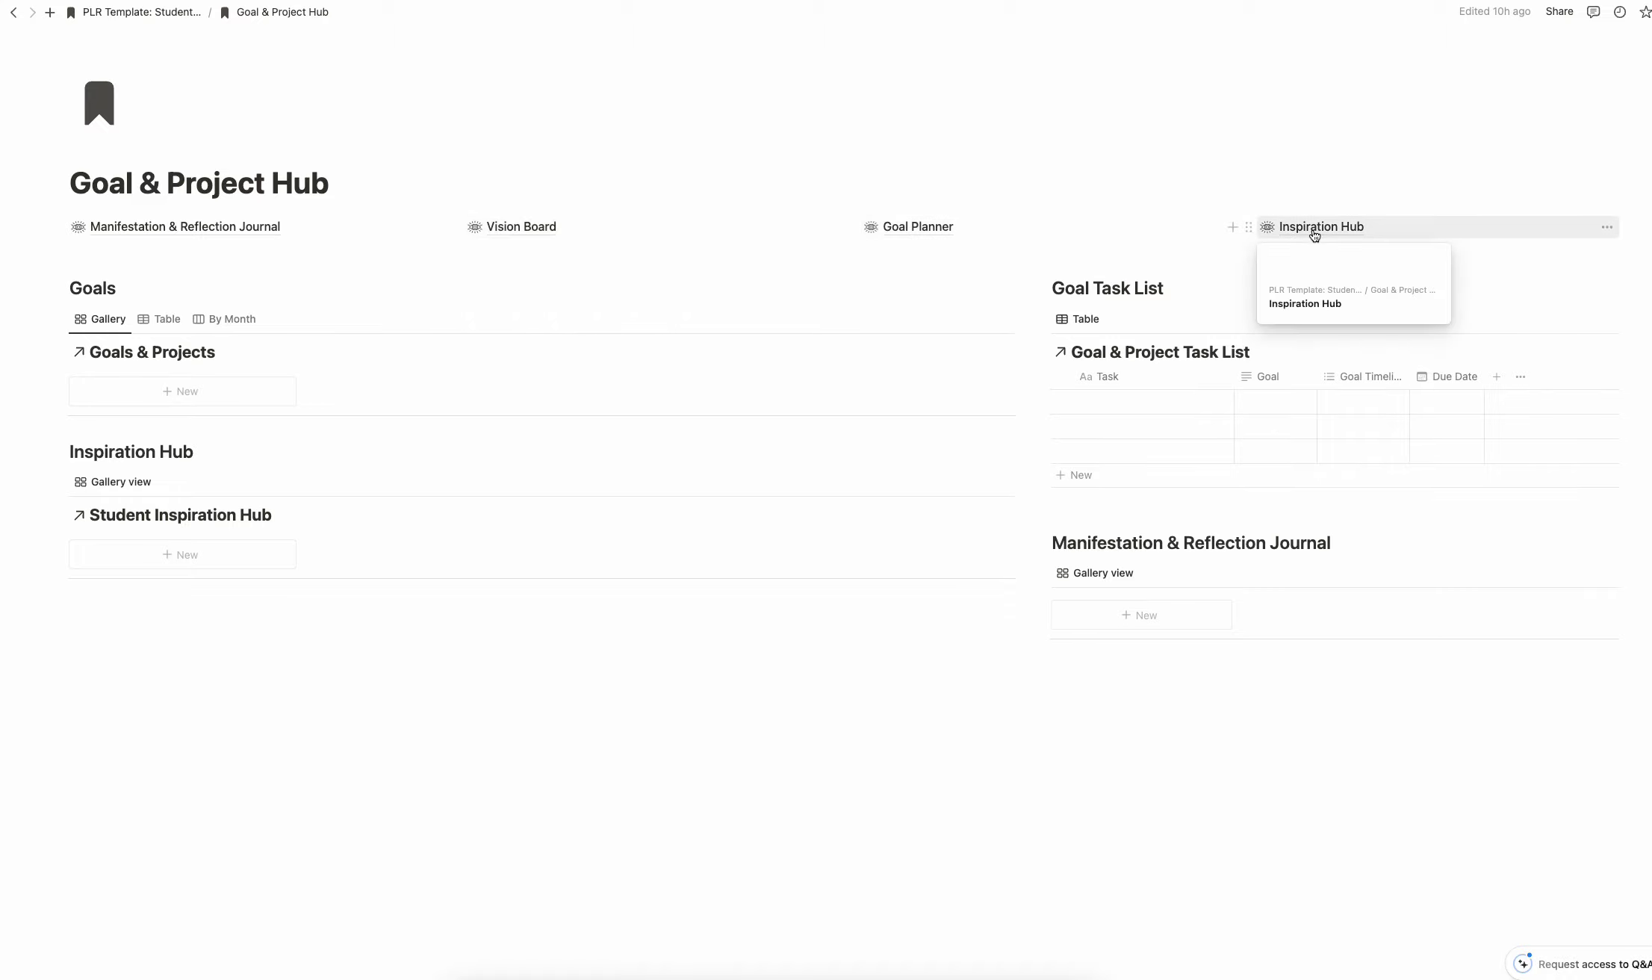
pyautogui.click(1314, 230)
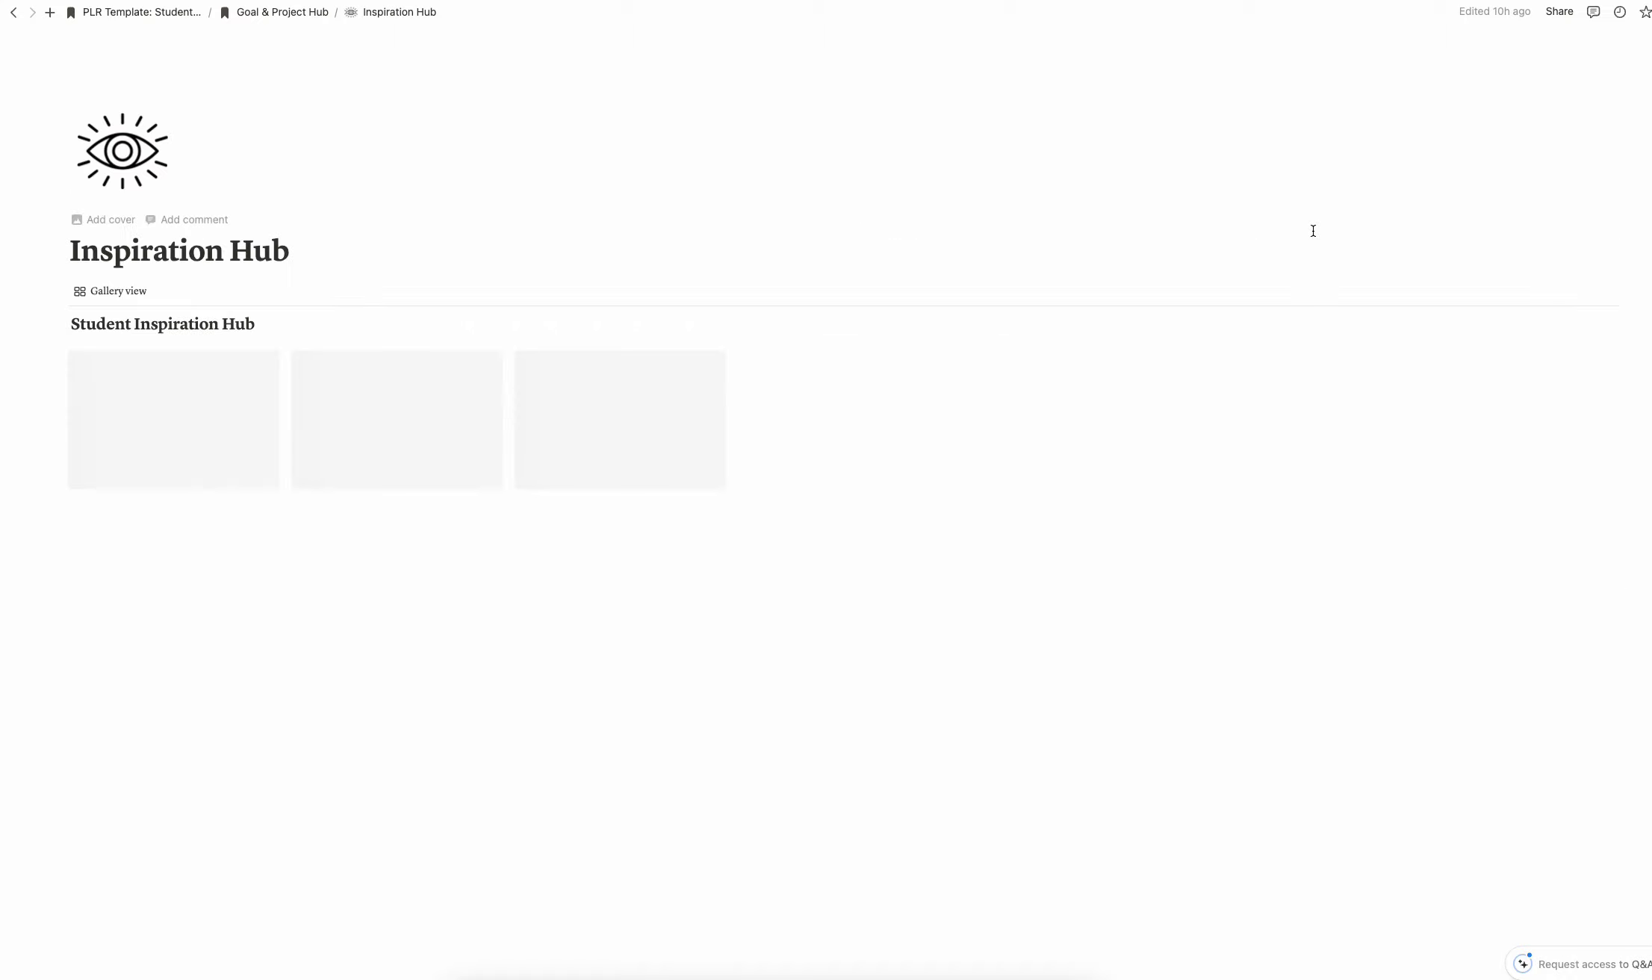
pyautogui.click(272, 13)
# Step: Open the Productivity page from the main Student Planner page and review its task list, habit tracker, brain downloads and notes
pyautogui.click(155, 12)
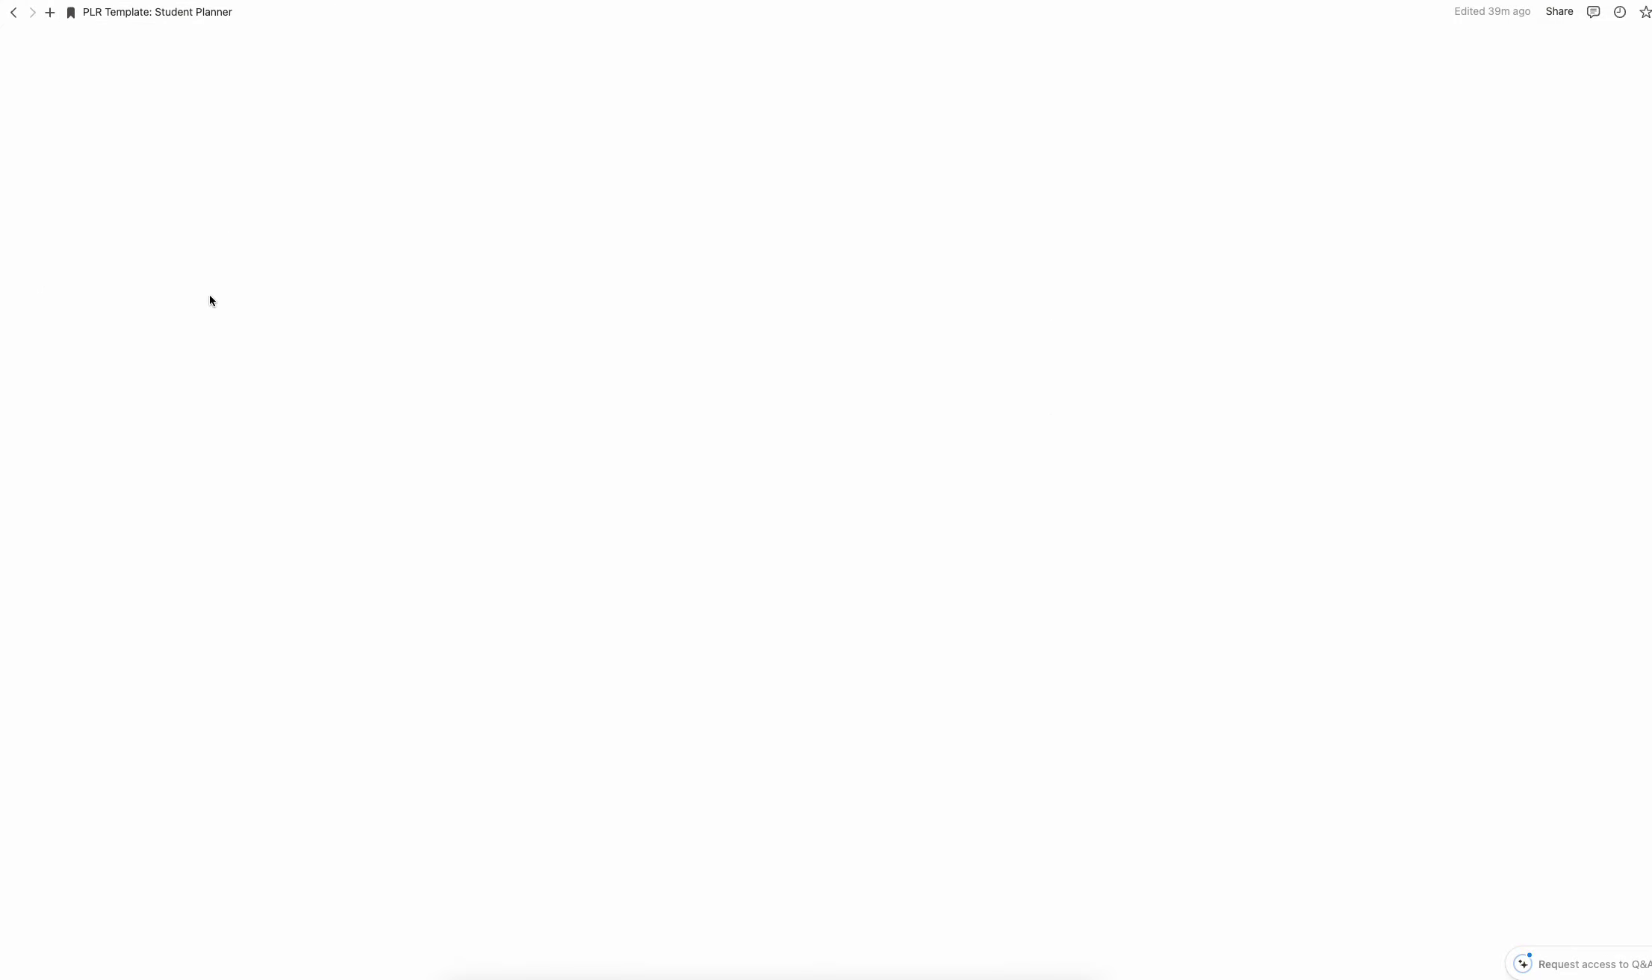
pyautogui.click(133, 498)
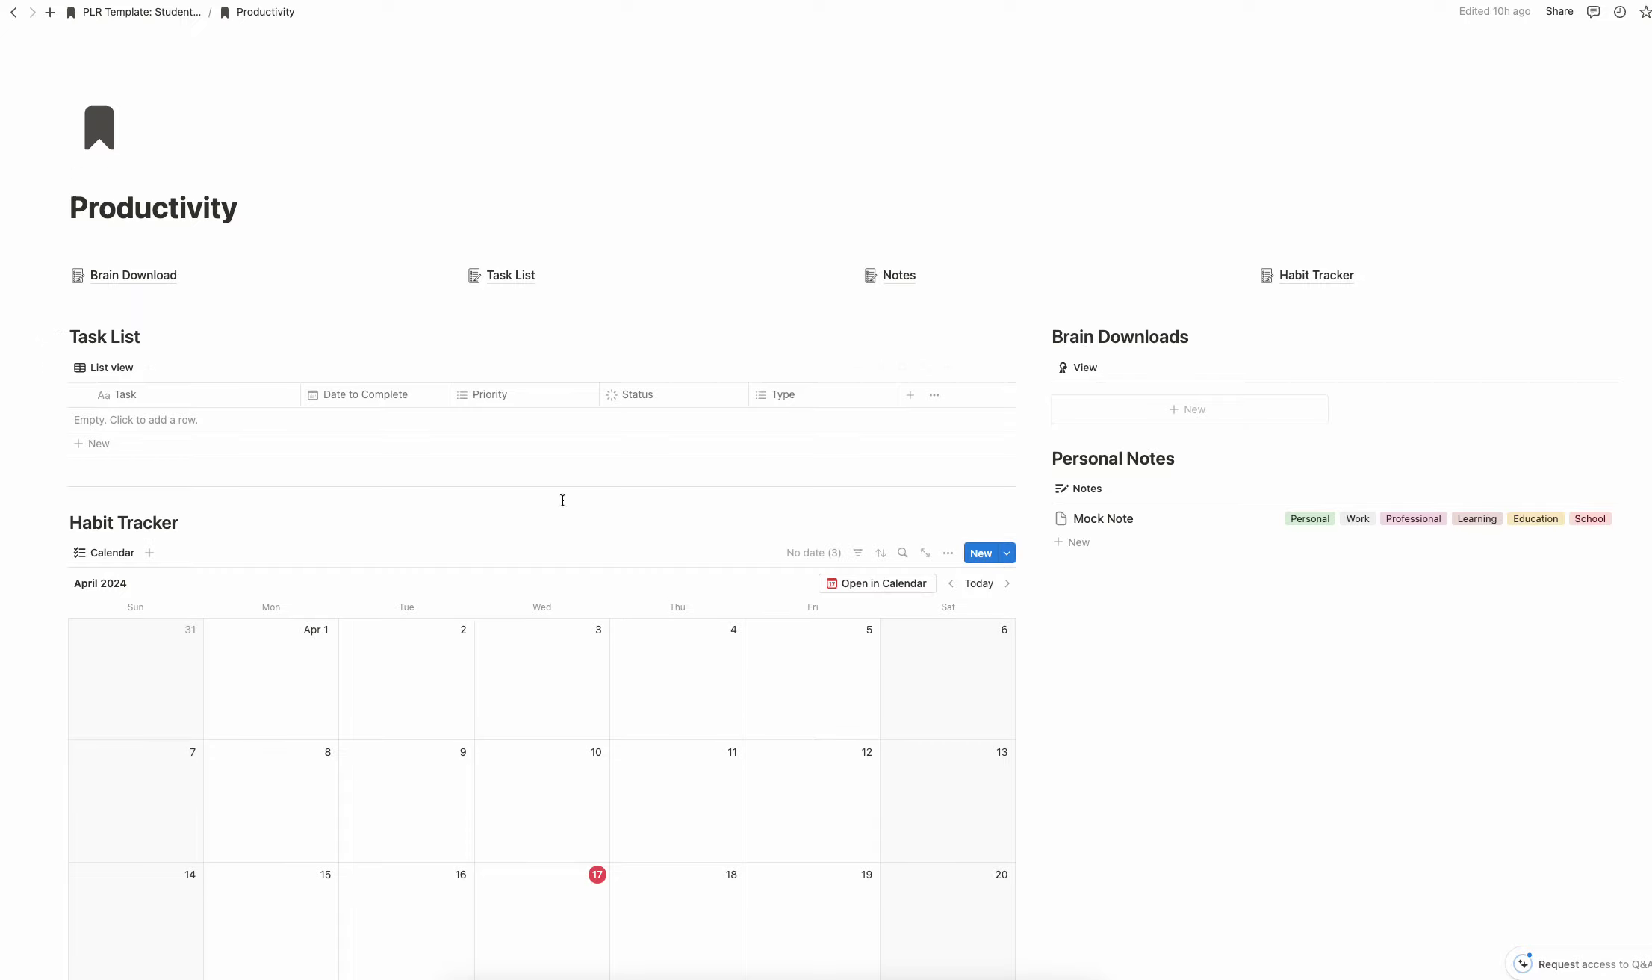
pyautogui.scroll(-5, 1062, 373)
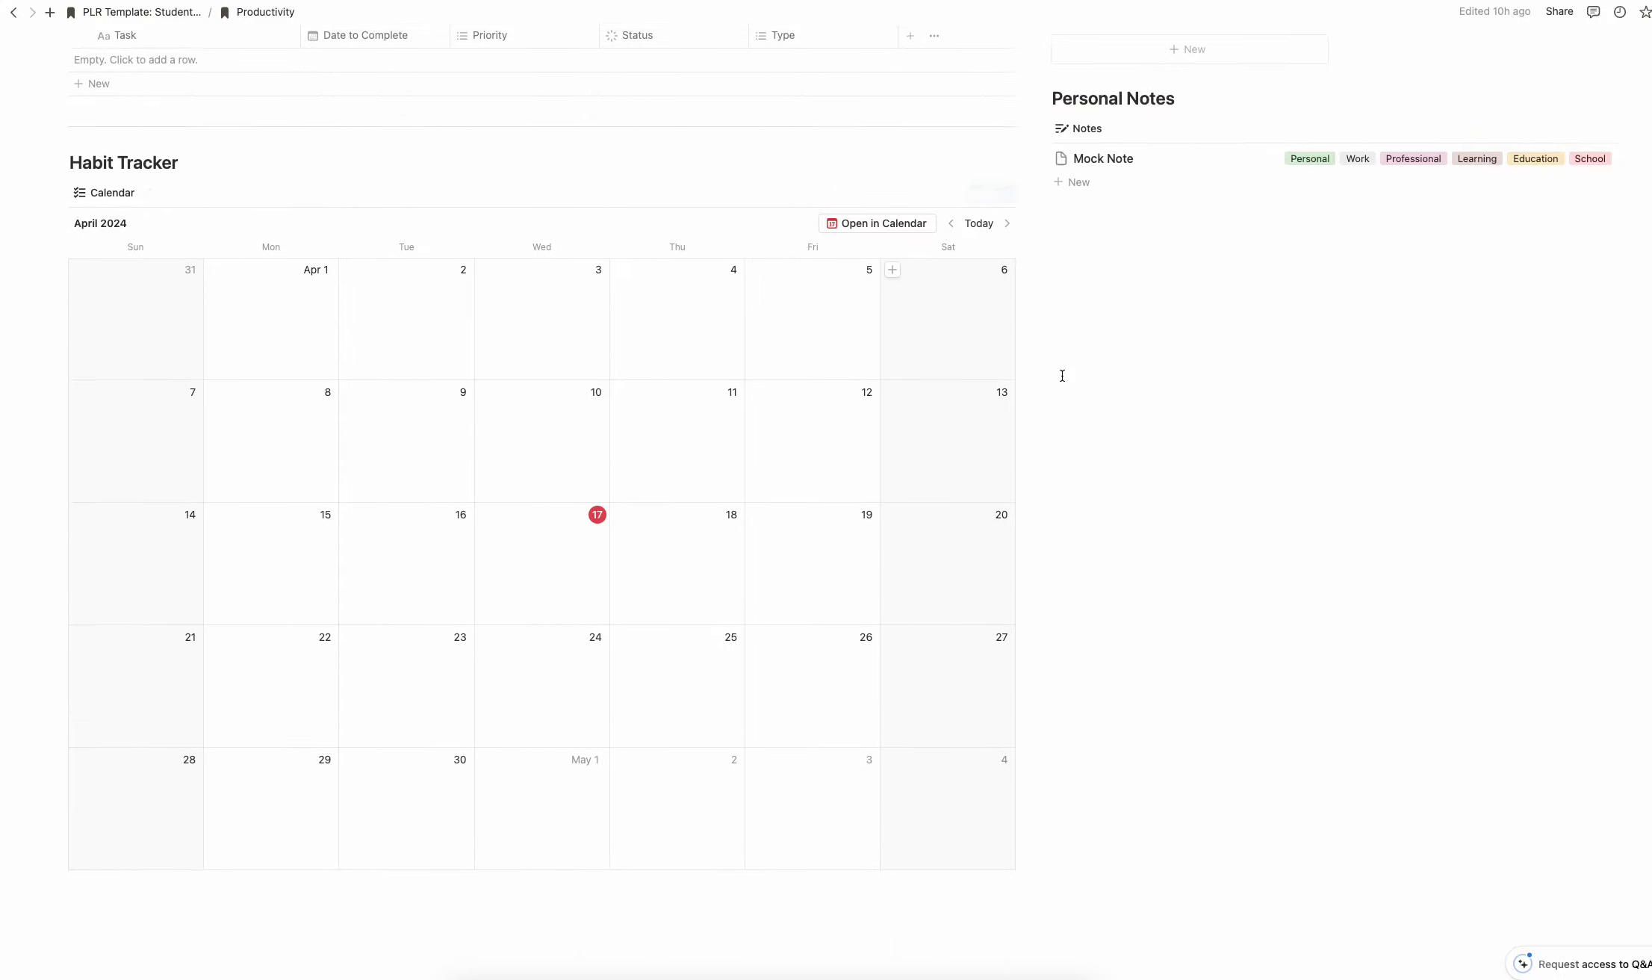
pyautogui.scroll(5, 679, 497)
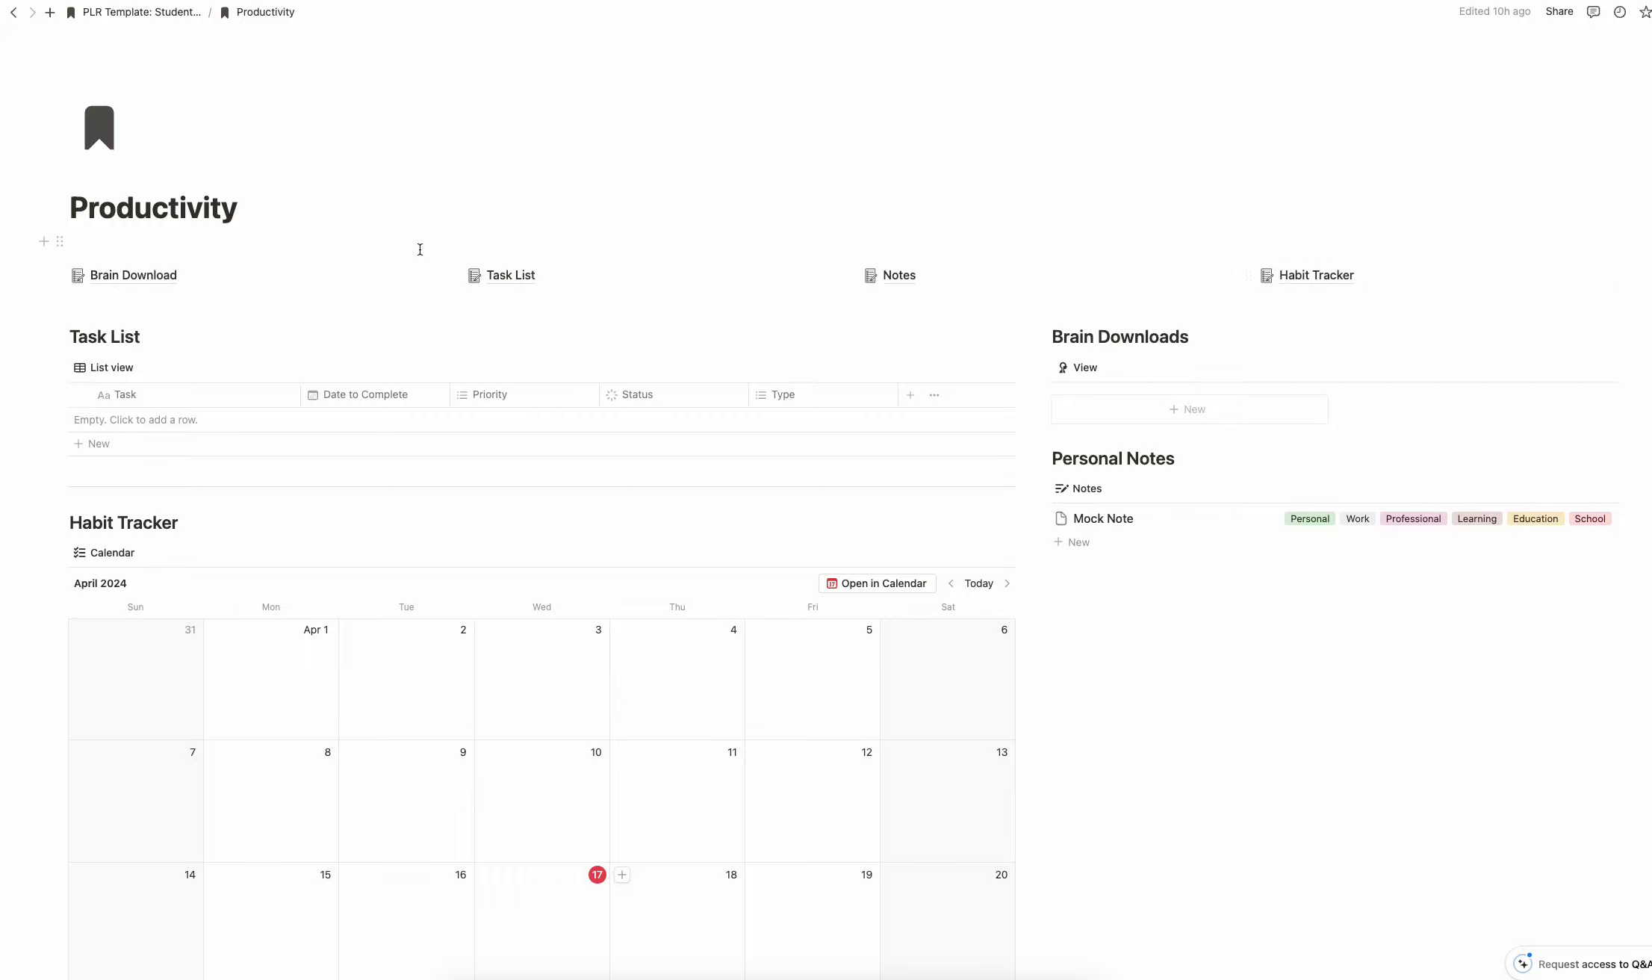
# Step: Open the Bookshelf & Reading Tracker from the main Student Planner page and review its shelves, reading goals, favorites and Book Series Hub
pyautogui.click(187, 13)
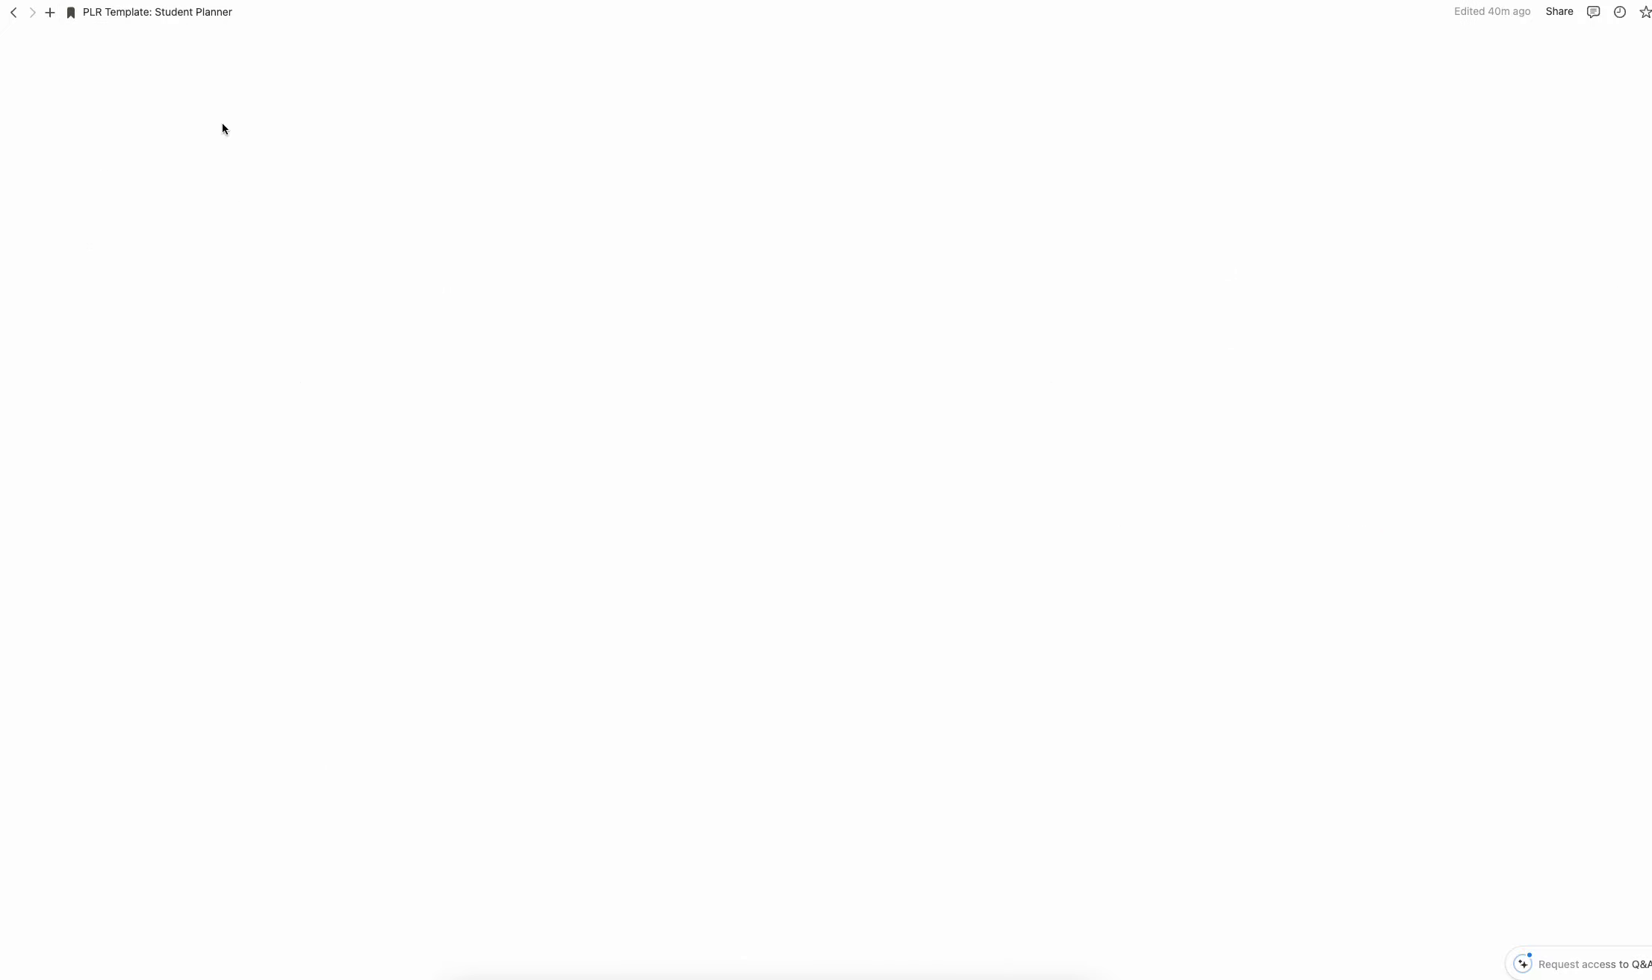
pyautogui.click(149, 524)
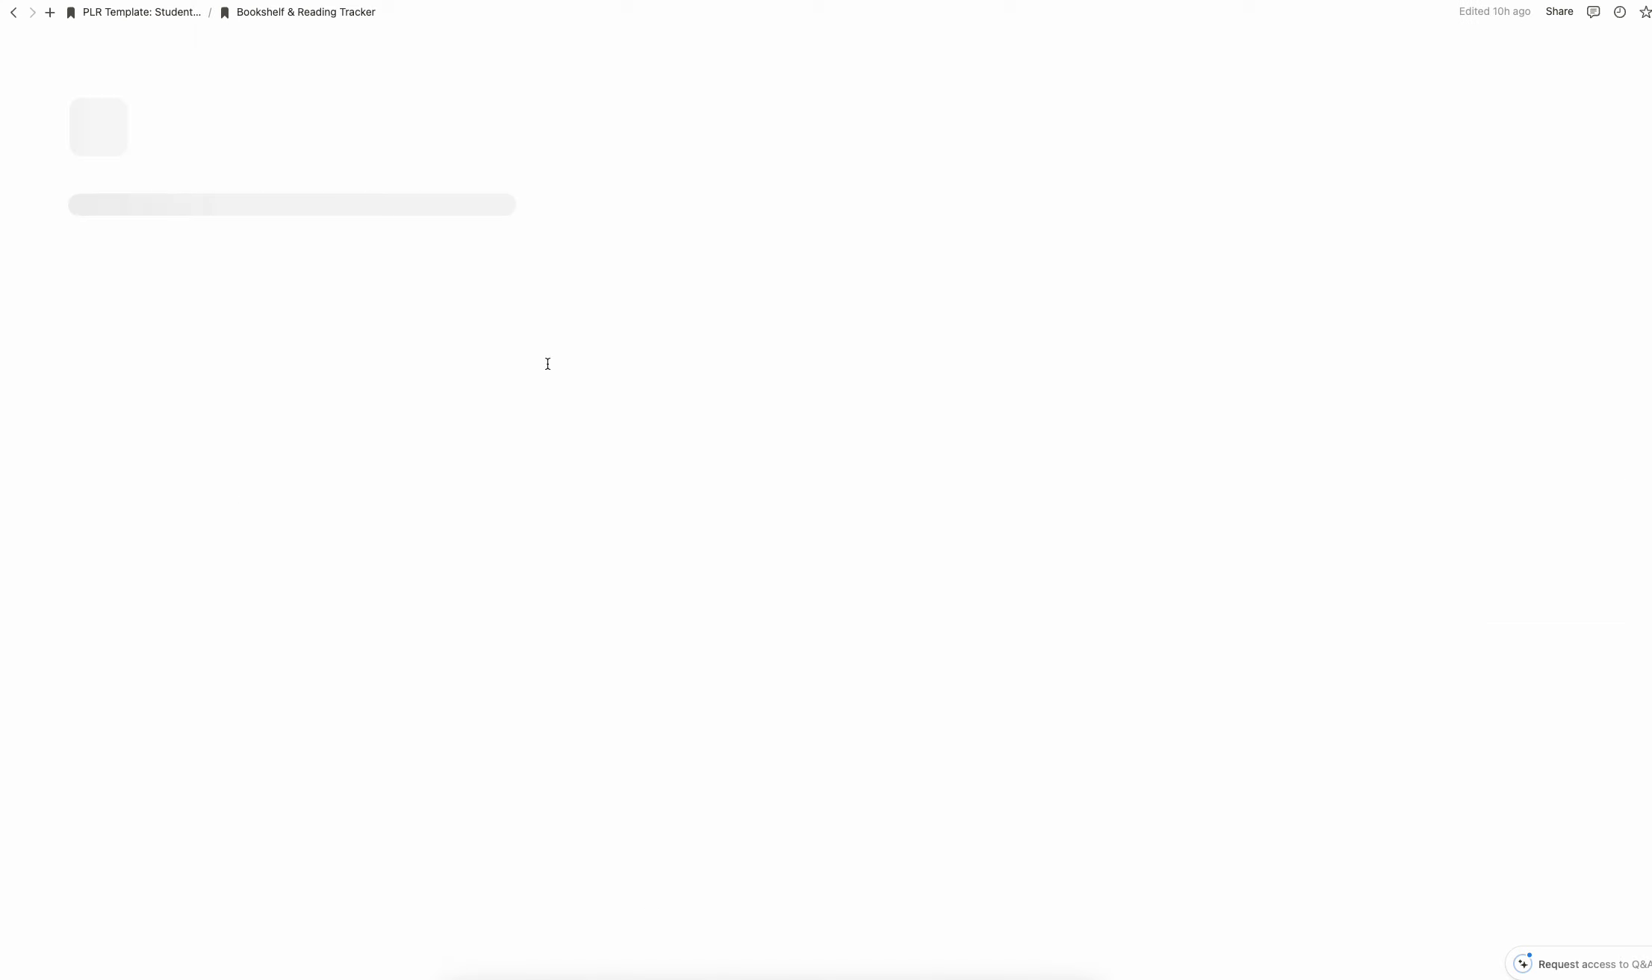
pyautogui.scroll(-1, 760, 257)
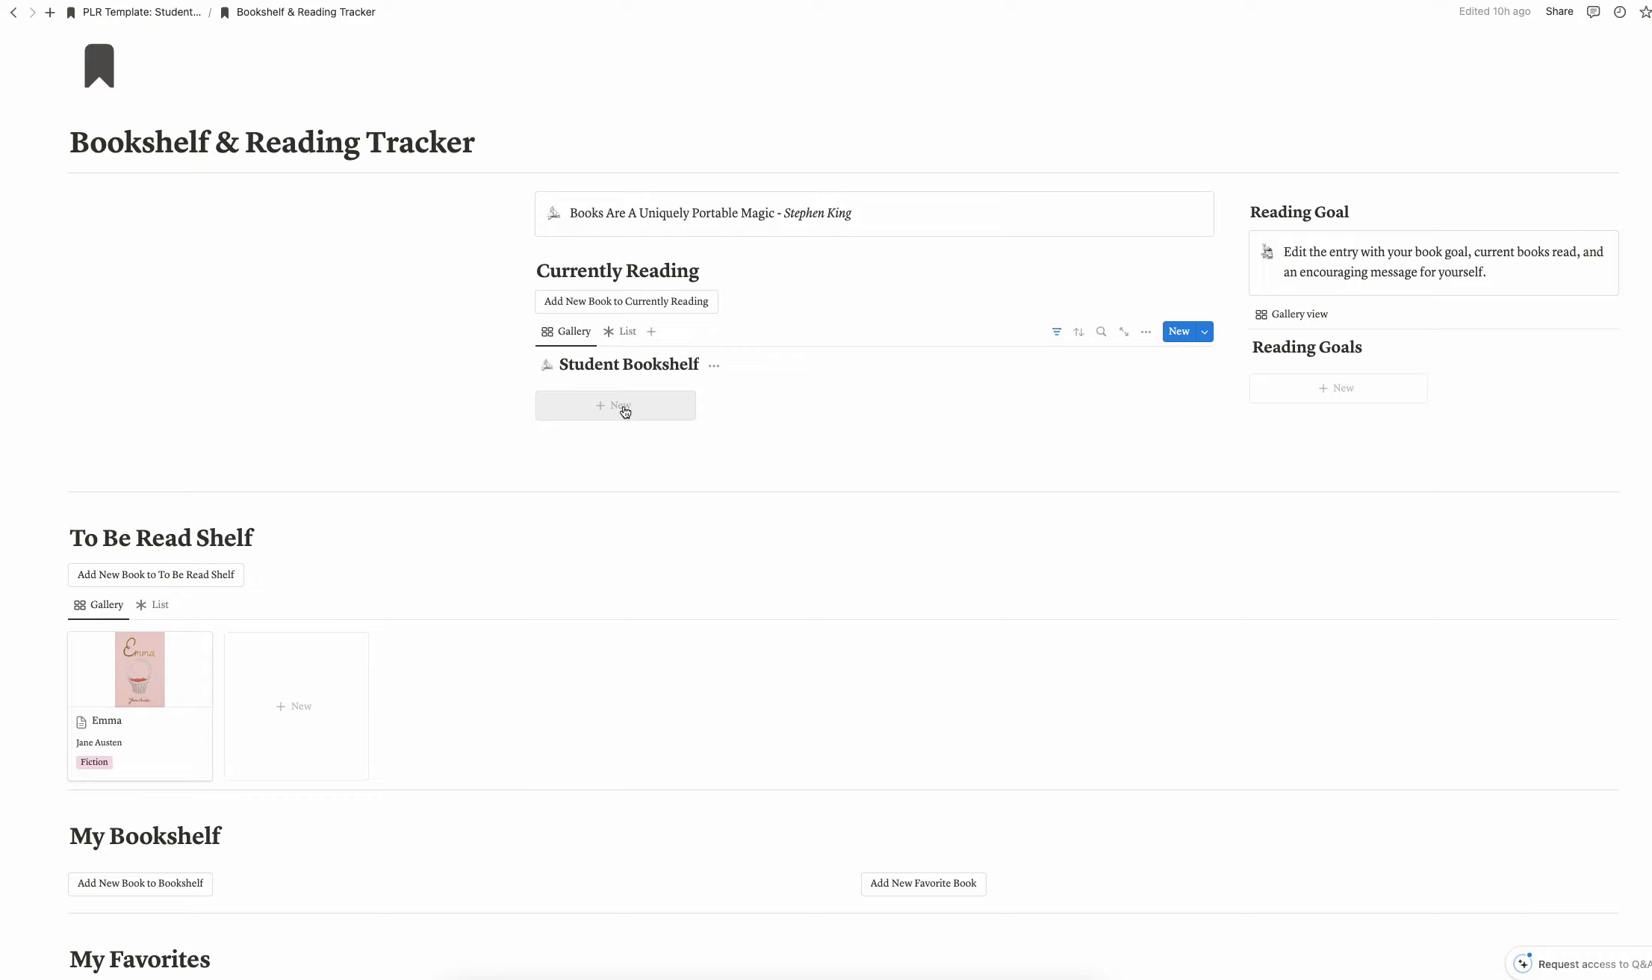
pyautogui.scroll(-10, 624, 410)
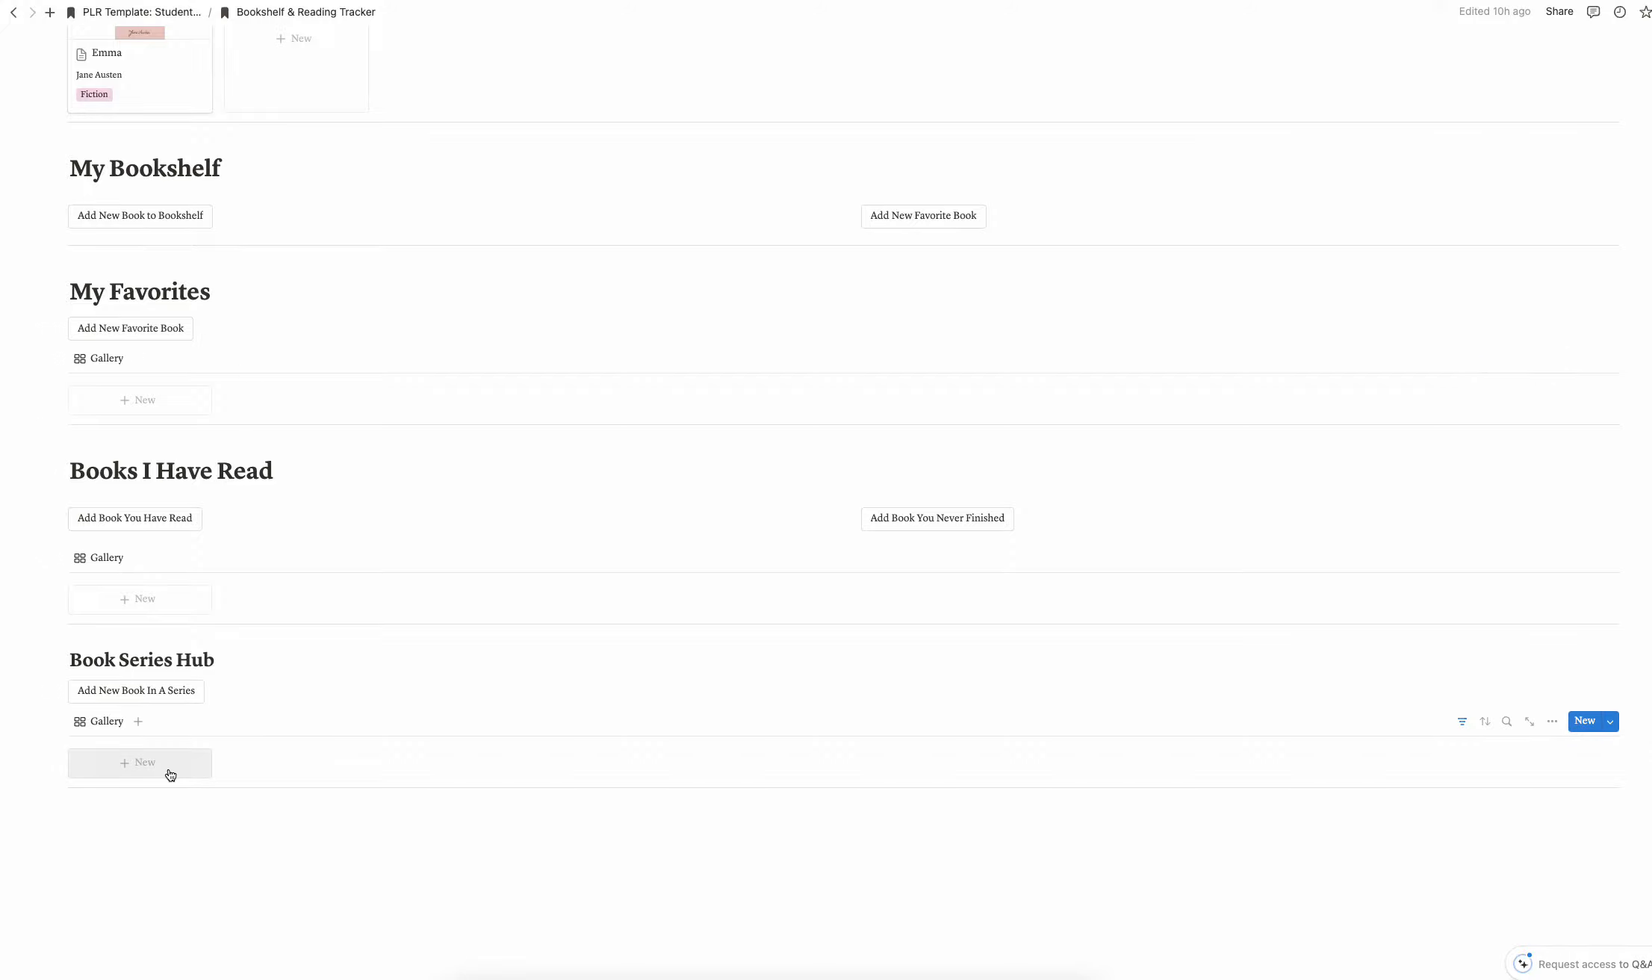
pyautogui.scroll(3, 166, 776)
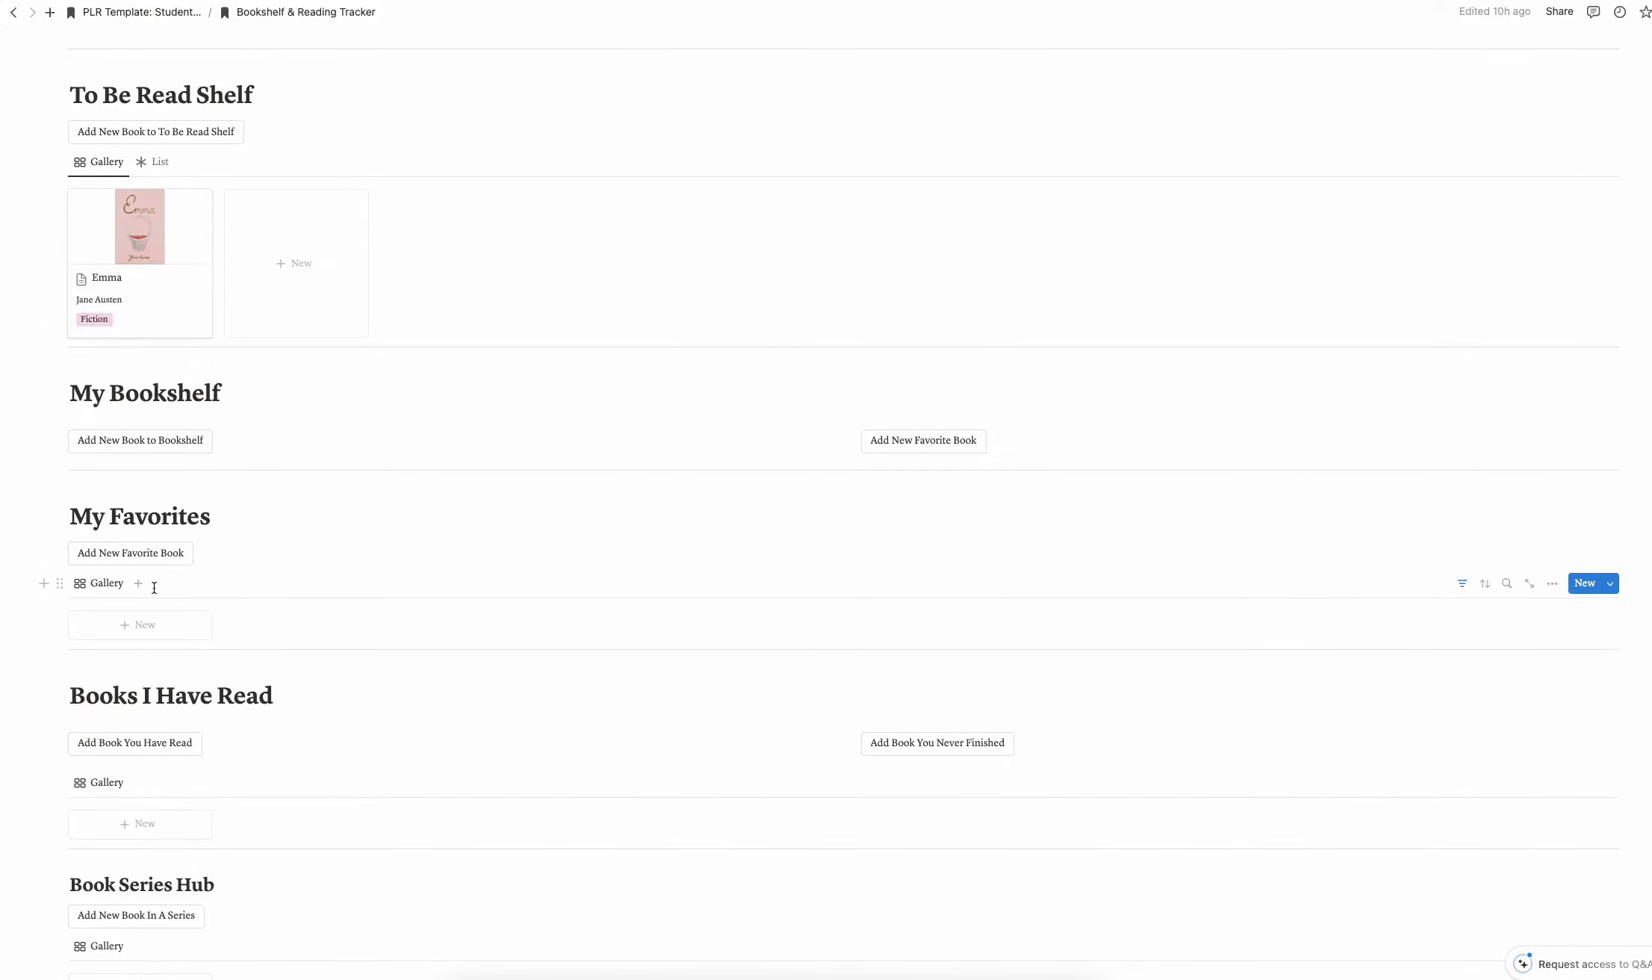
pyautogui.scroll(7, 455, 496)
pyautogui.scroll(1, 470, 487)
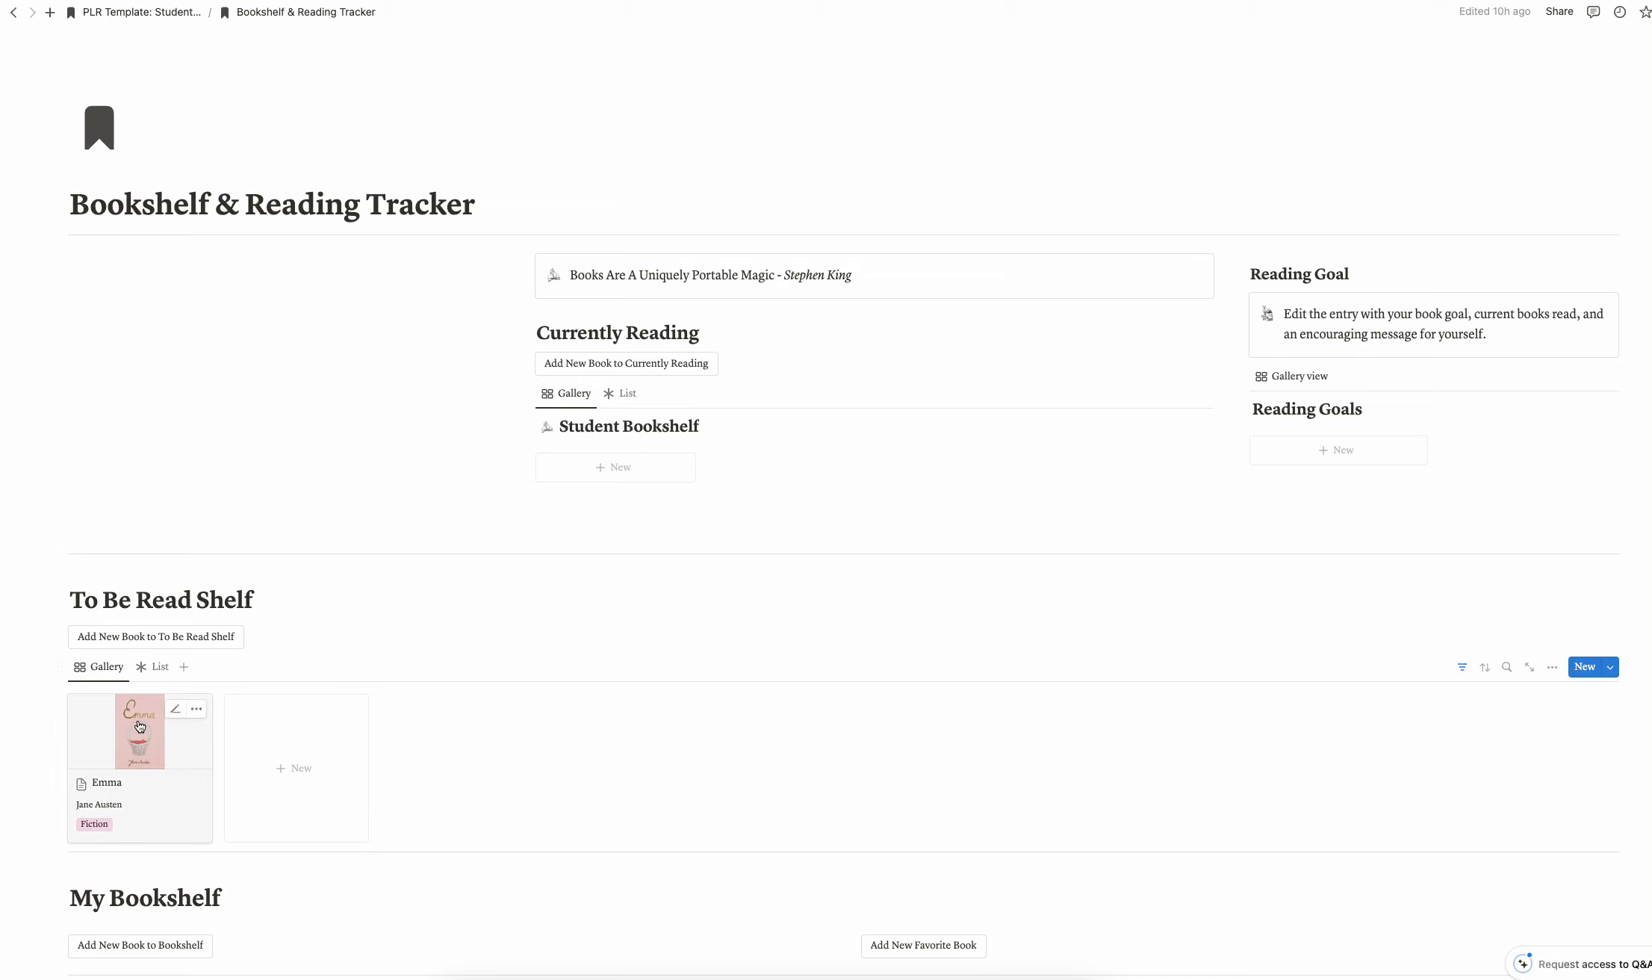
# Step: Open the Emma book entry on the To Be Read Shelf and review its properties and status options
pyautogui.click(129, 748)
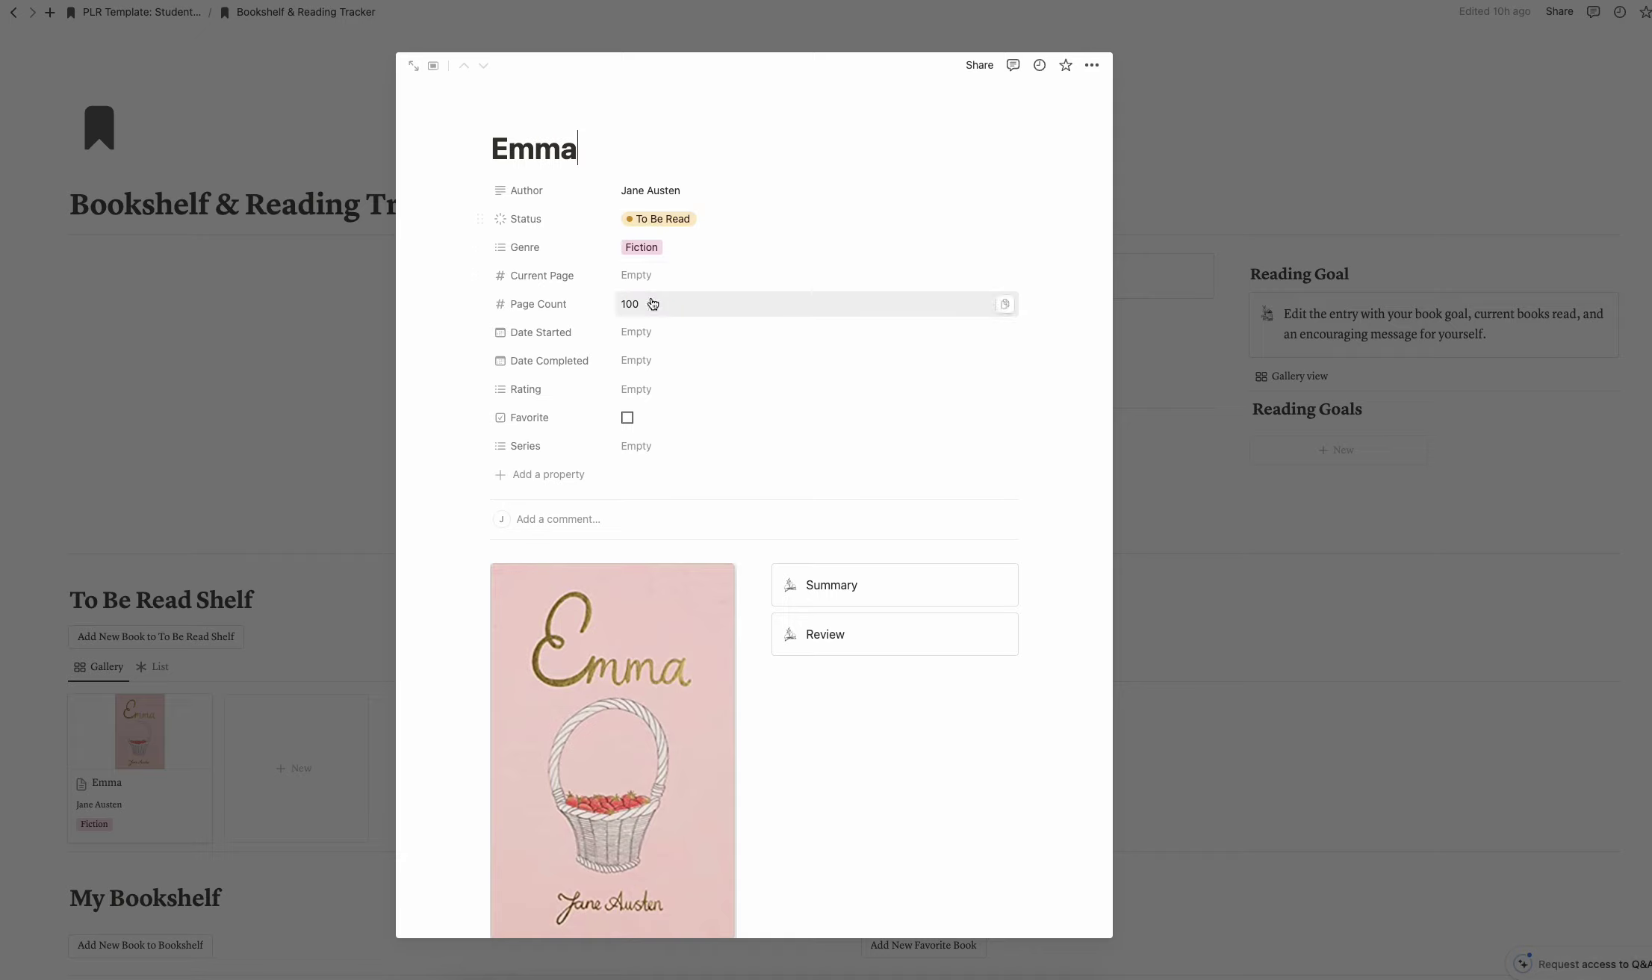
pyautogui.click(654, 221)
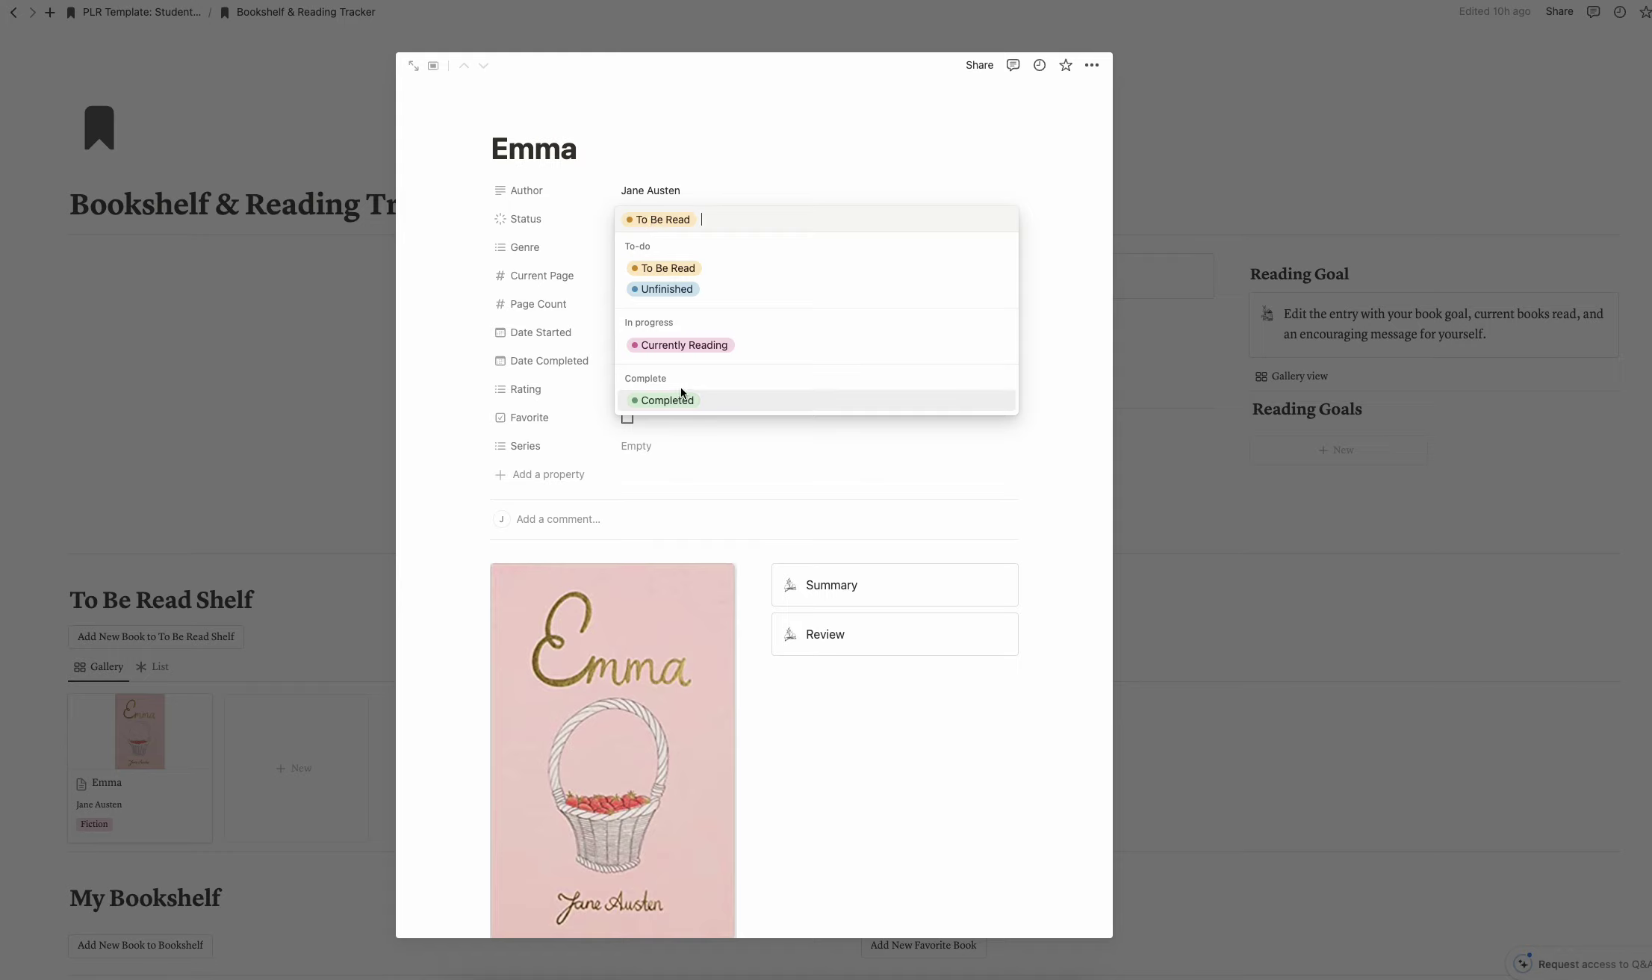
pyautogui.click(781, 182)
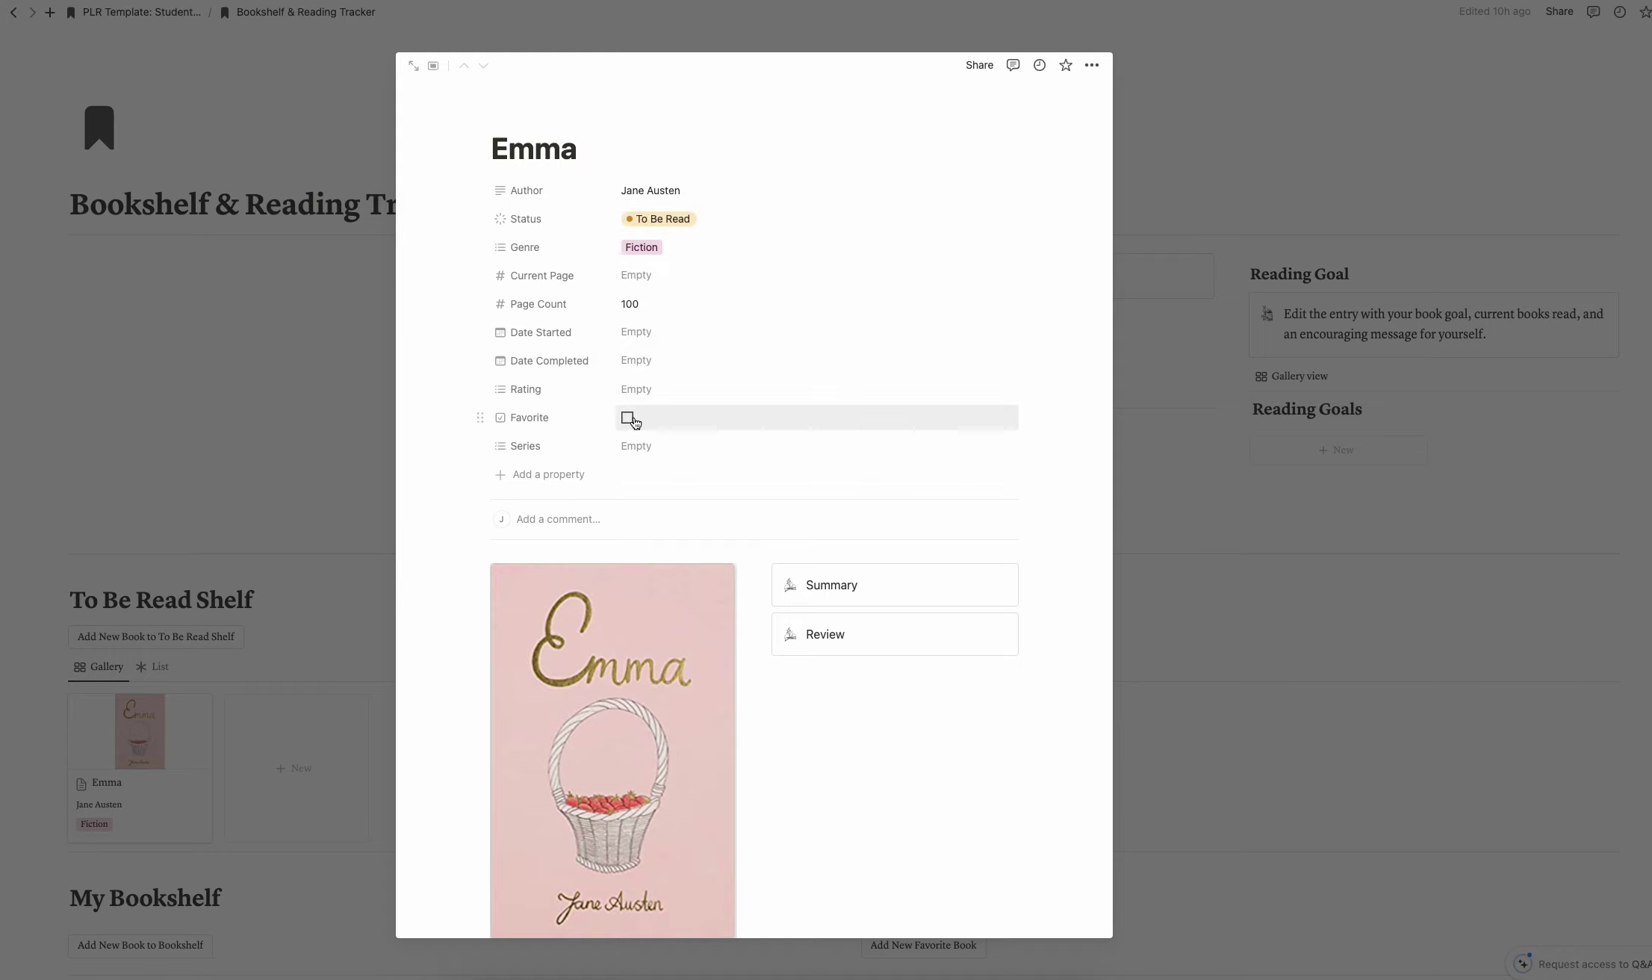
pyautogui.scroll(-1, 631, 421)
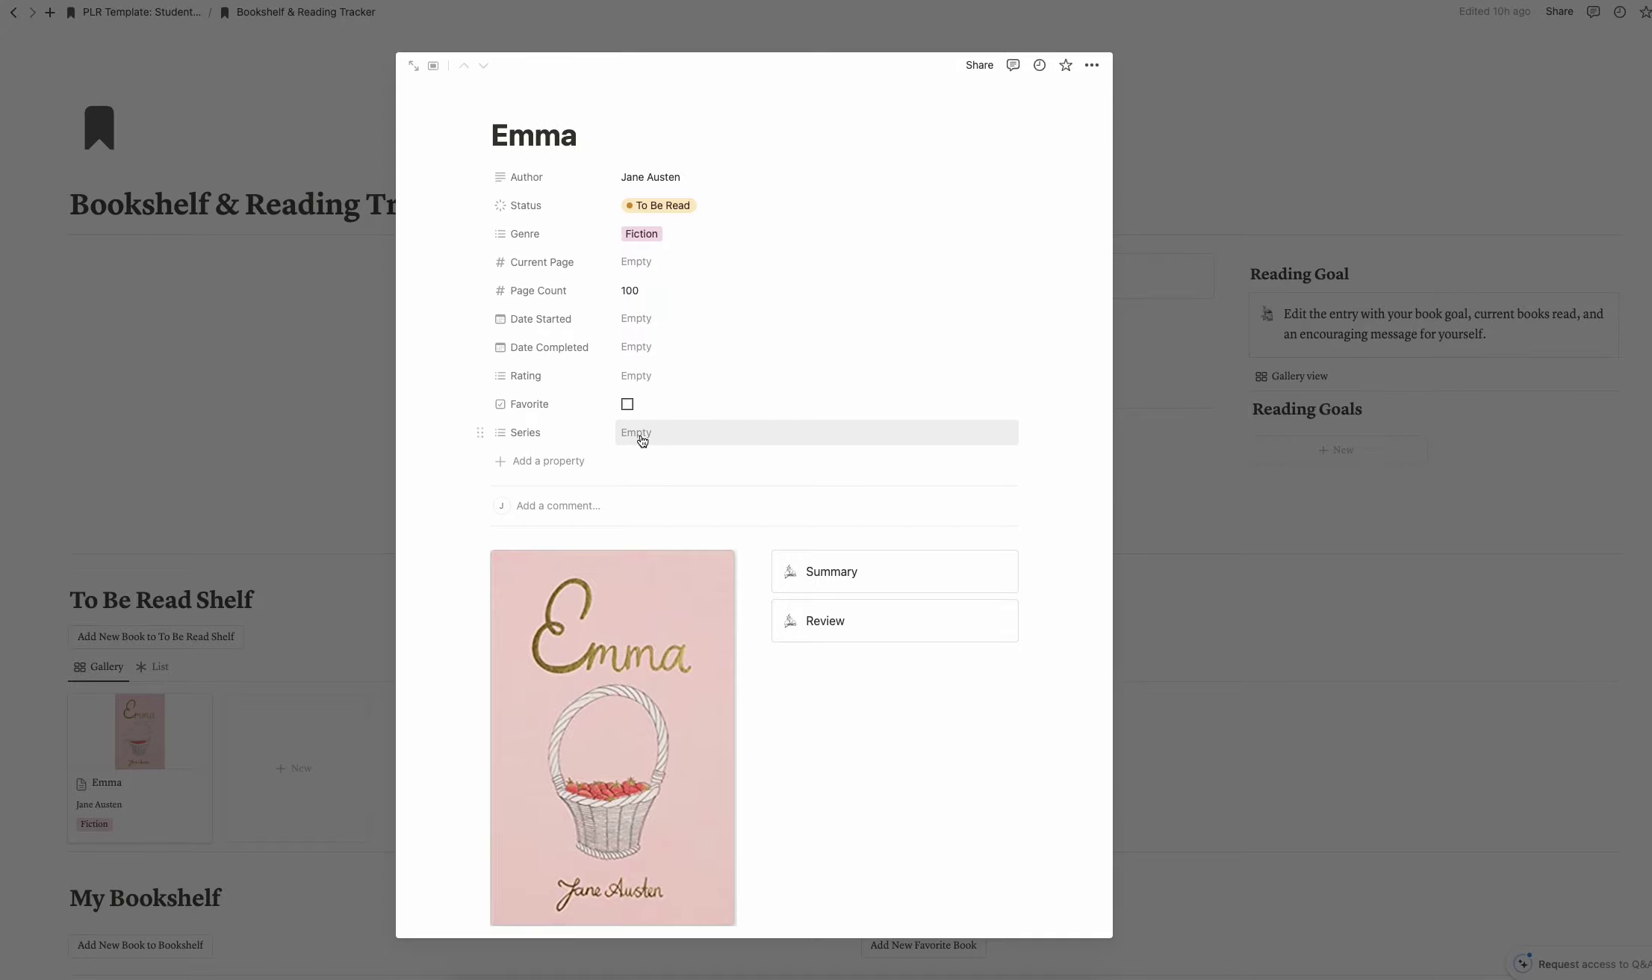
pyautogui.click(1225, 175)
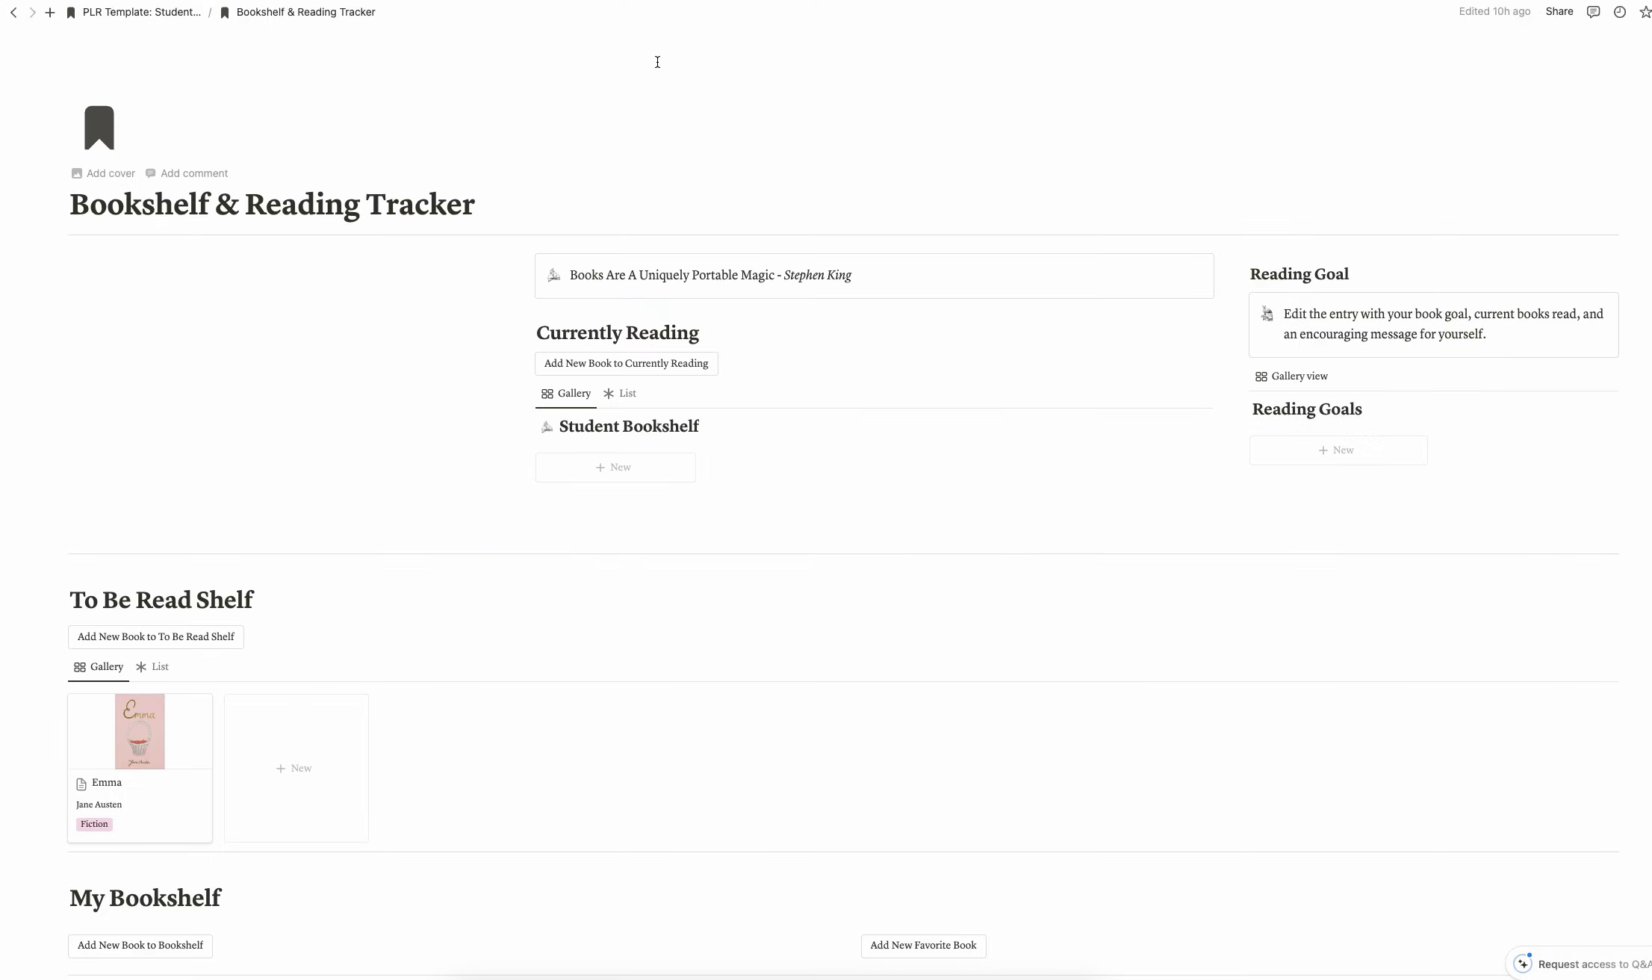
# Step: Open the Financial Hub from the main Student Planner page and look over its overall layout
pyautogui.click(177, 15)
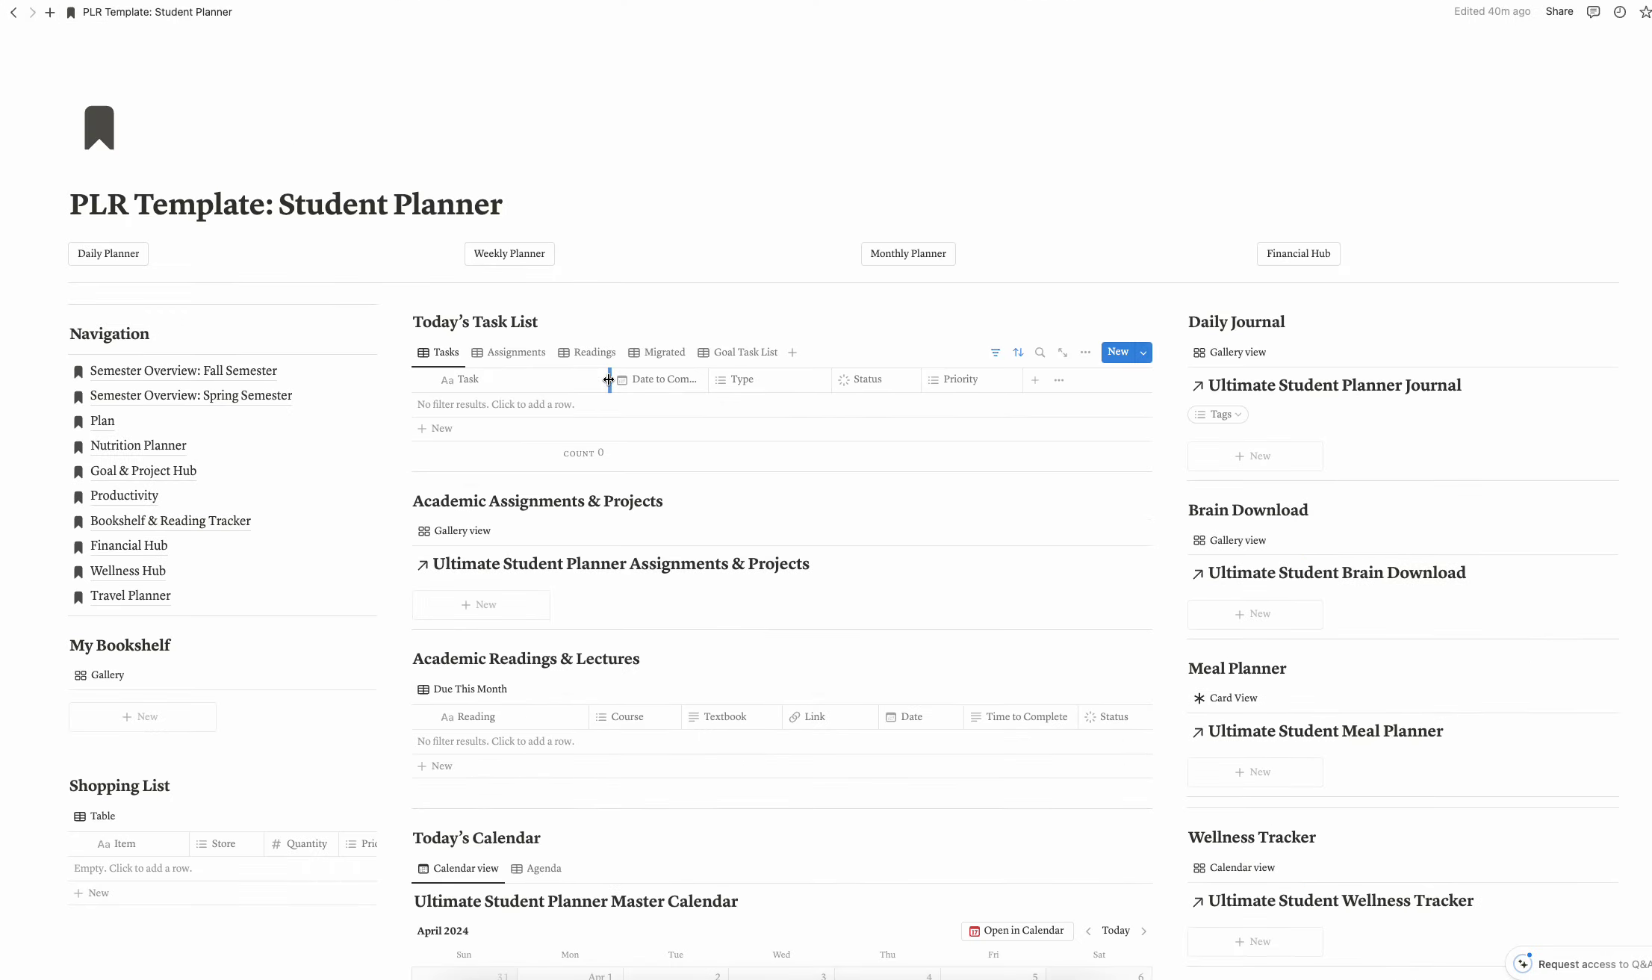
pyautogui.click(129, 545)
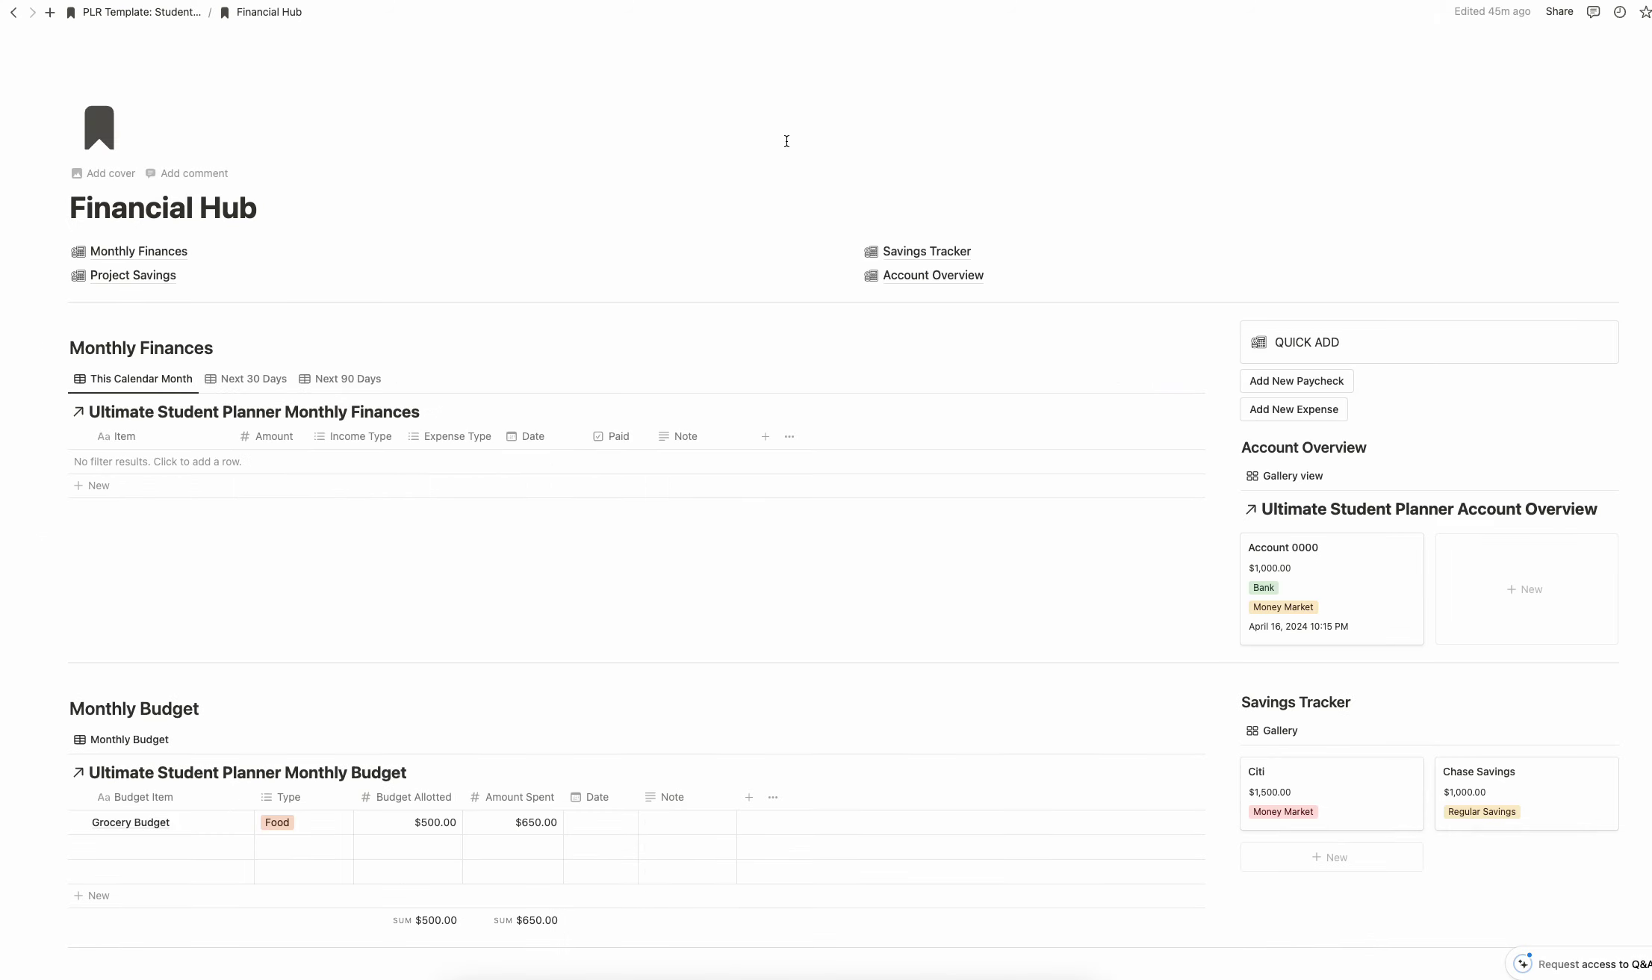
pyautogui.scroll(-10, 786, 141)
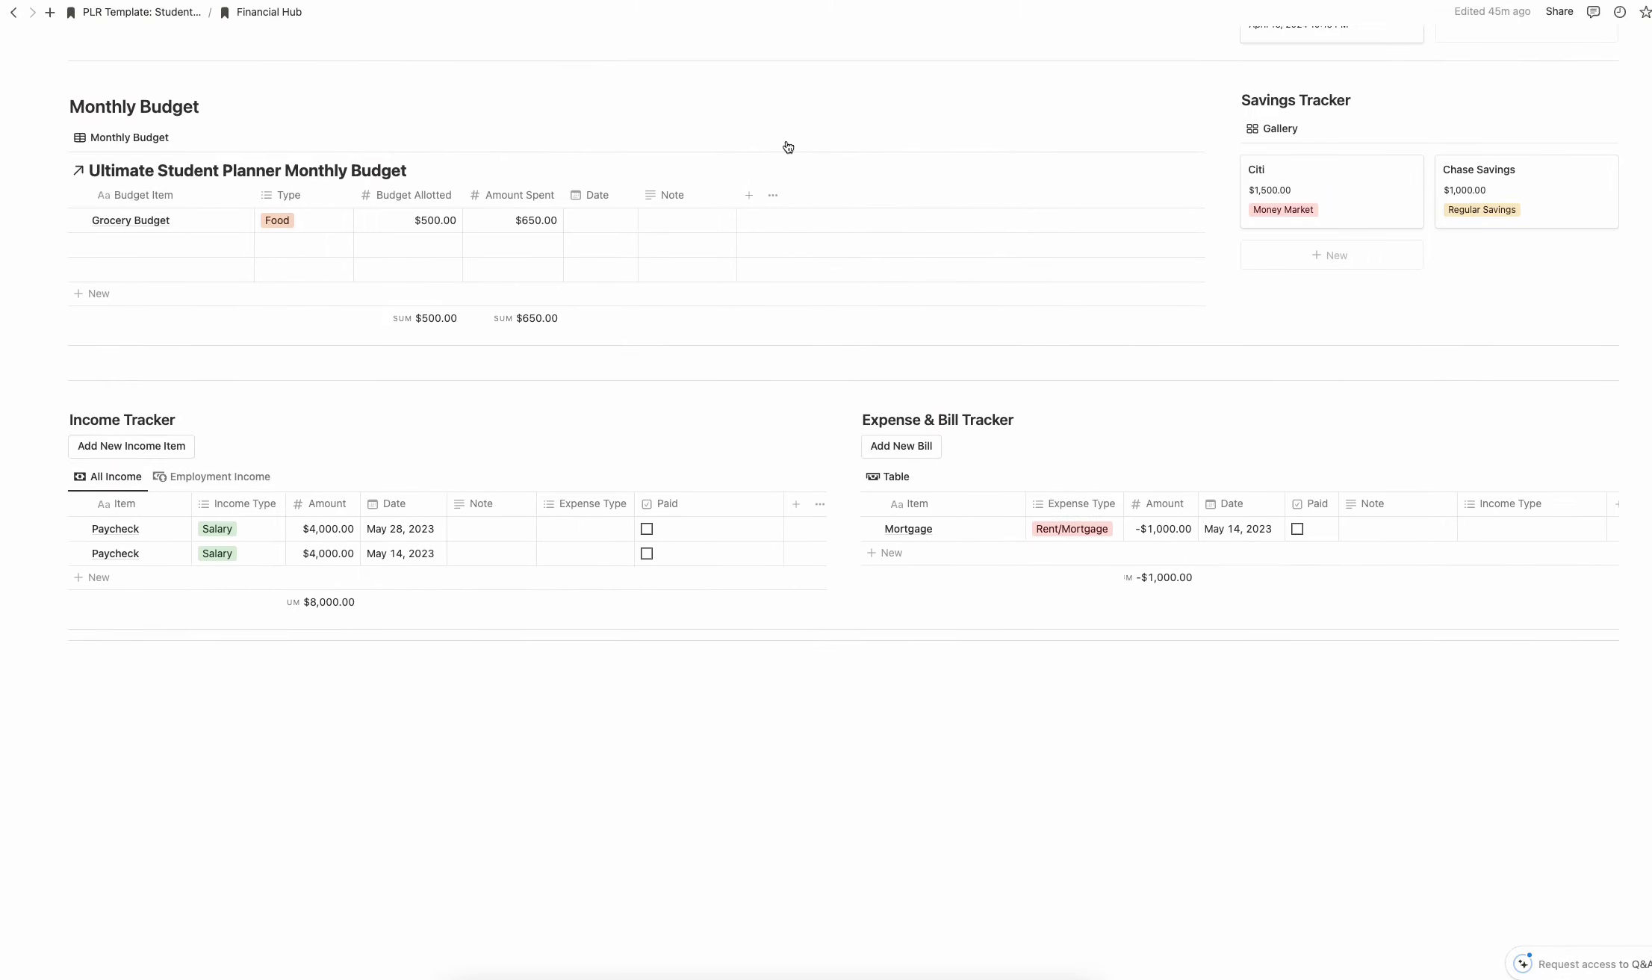
pyautogui.scroll(8, 787, 141)
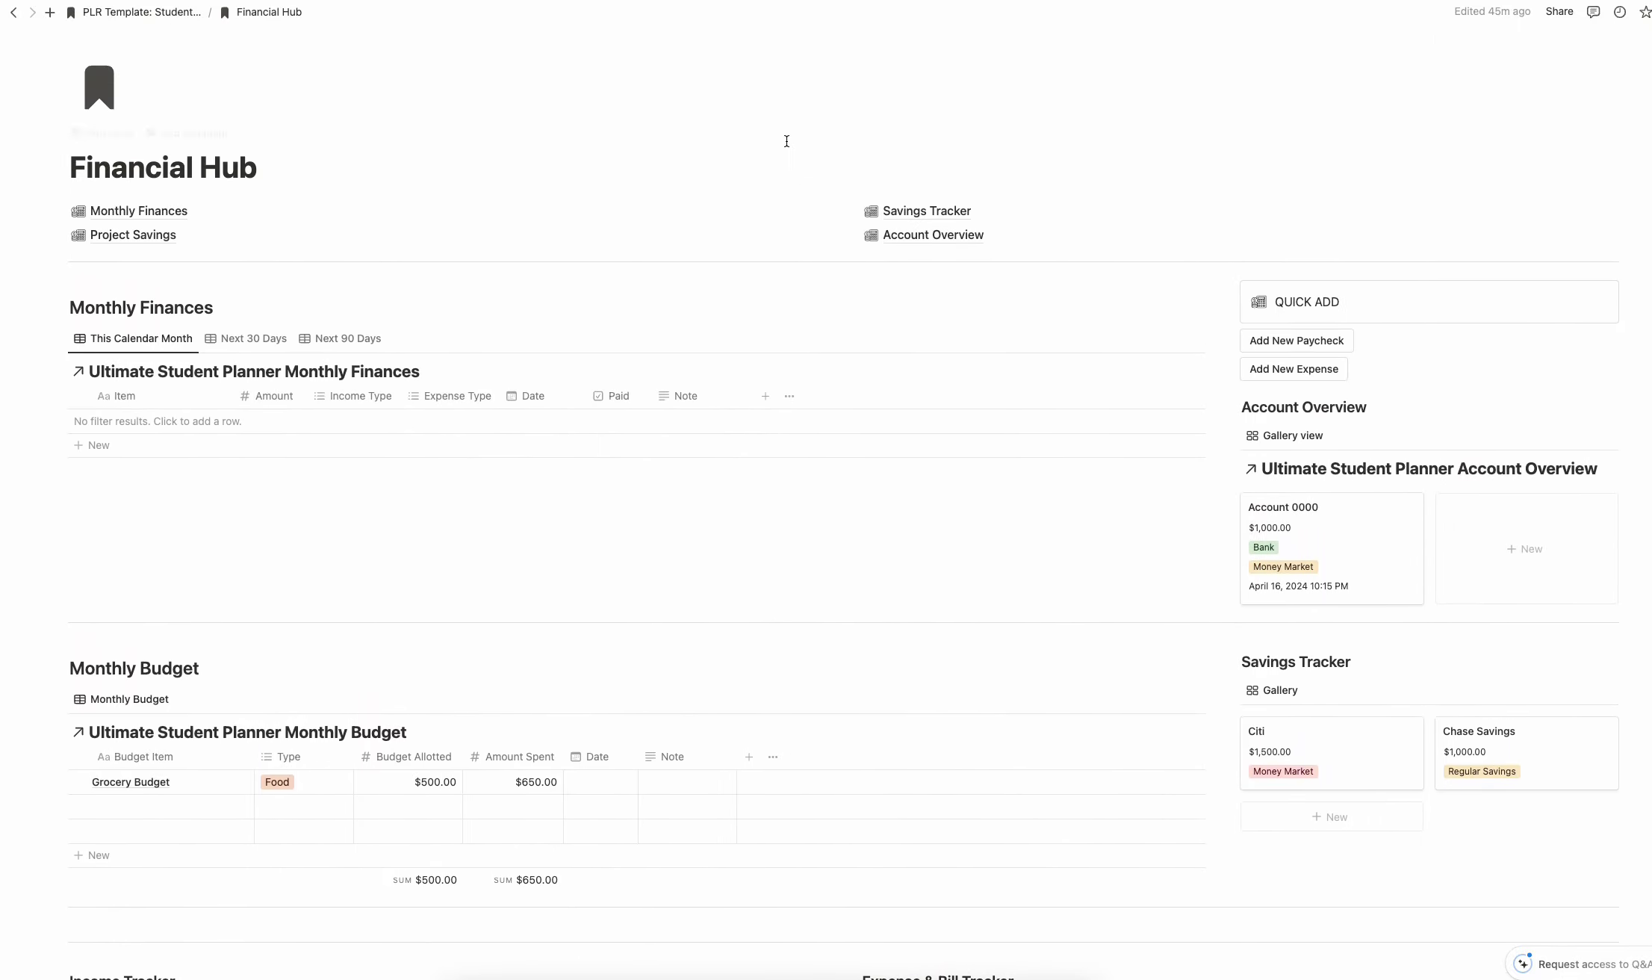
pyautogui.scroll(-4, 786, 141)
pyautogui.scroll(-8, 786, 141)
pyautogui.scroll(7, 786, 140)
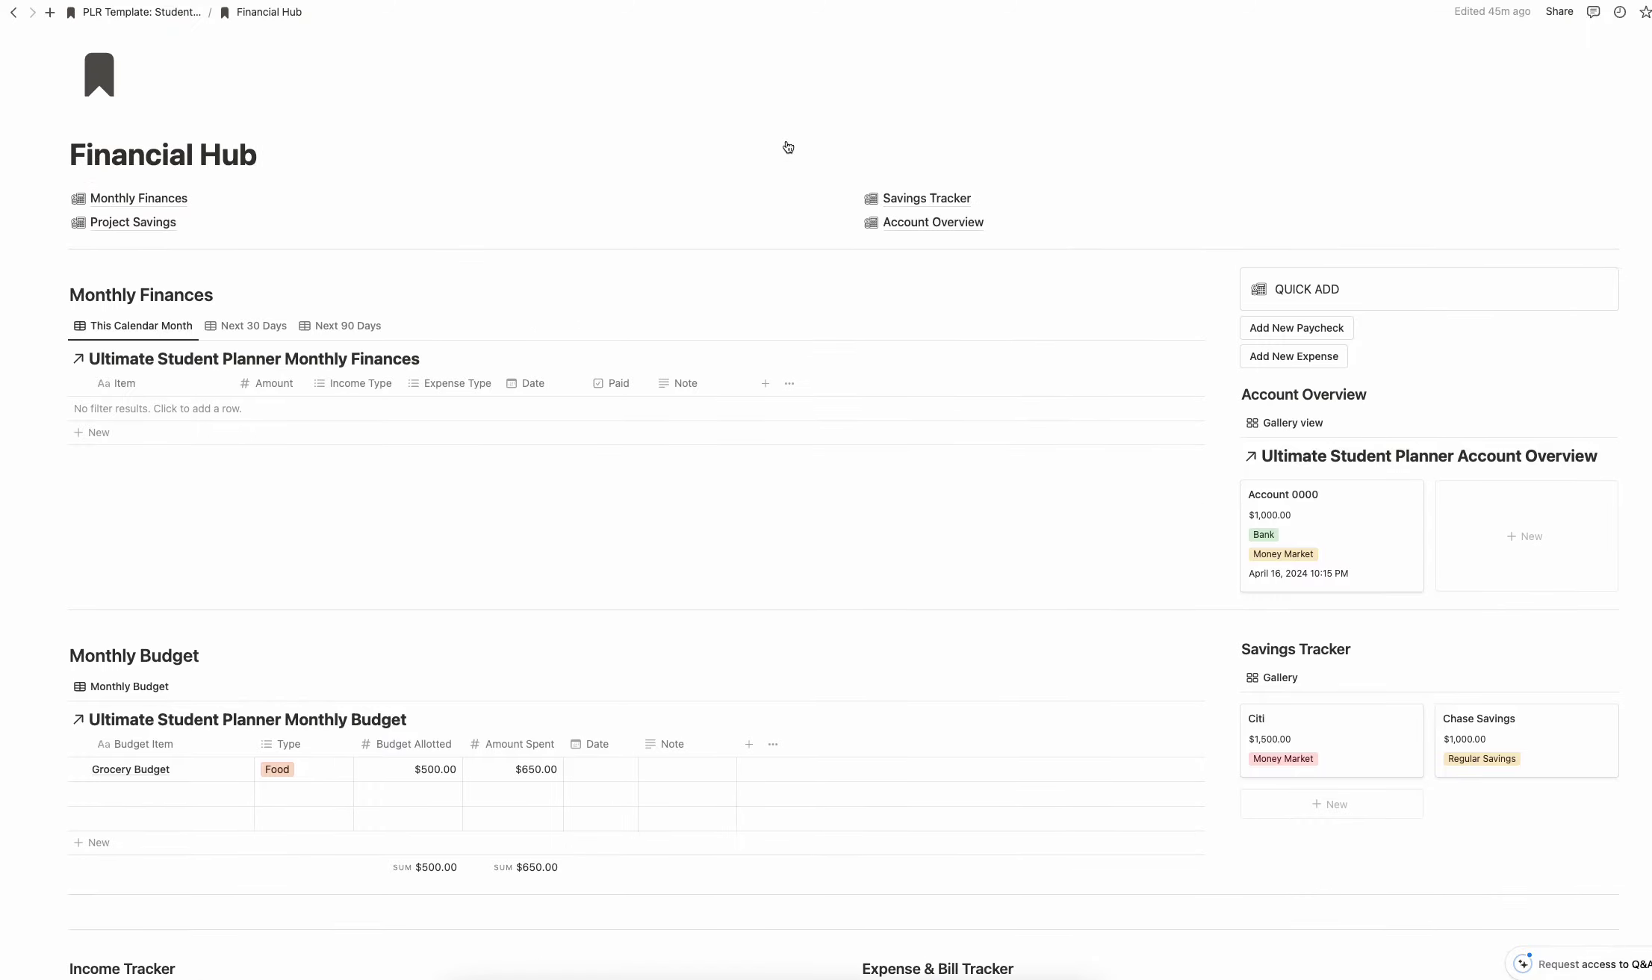
# Step: Examine the Financial Hub's monthly finances, monthly budget, income and expense trackers, savings and account overview
pyautogui.scroll(-2, 787, 141)
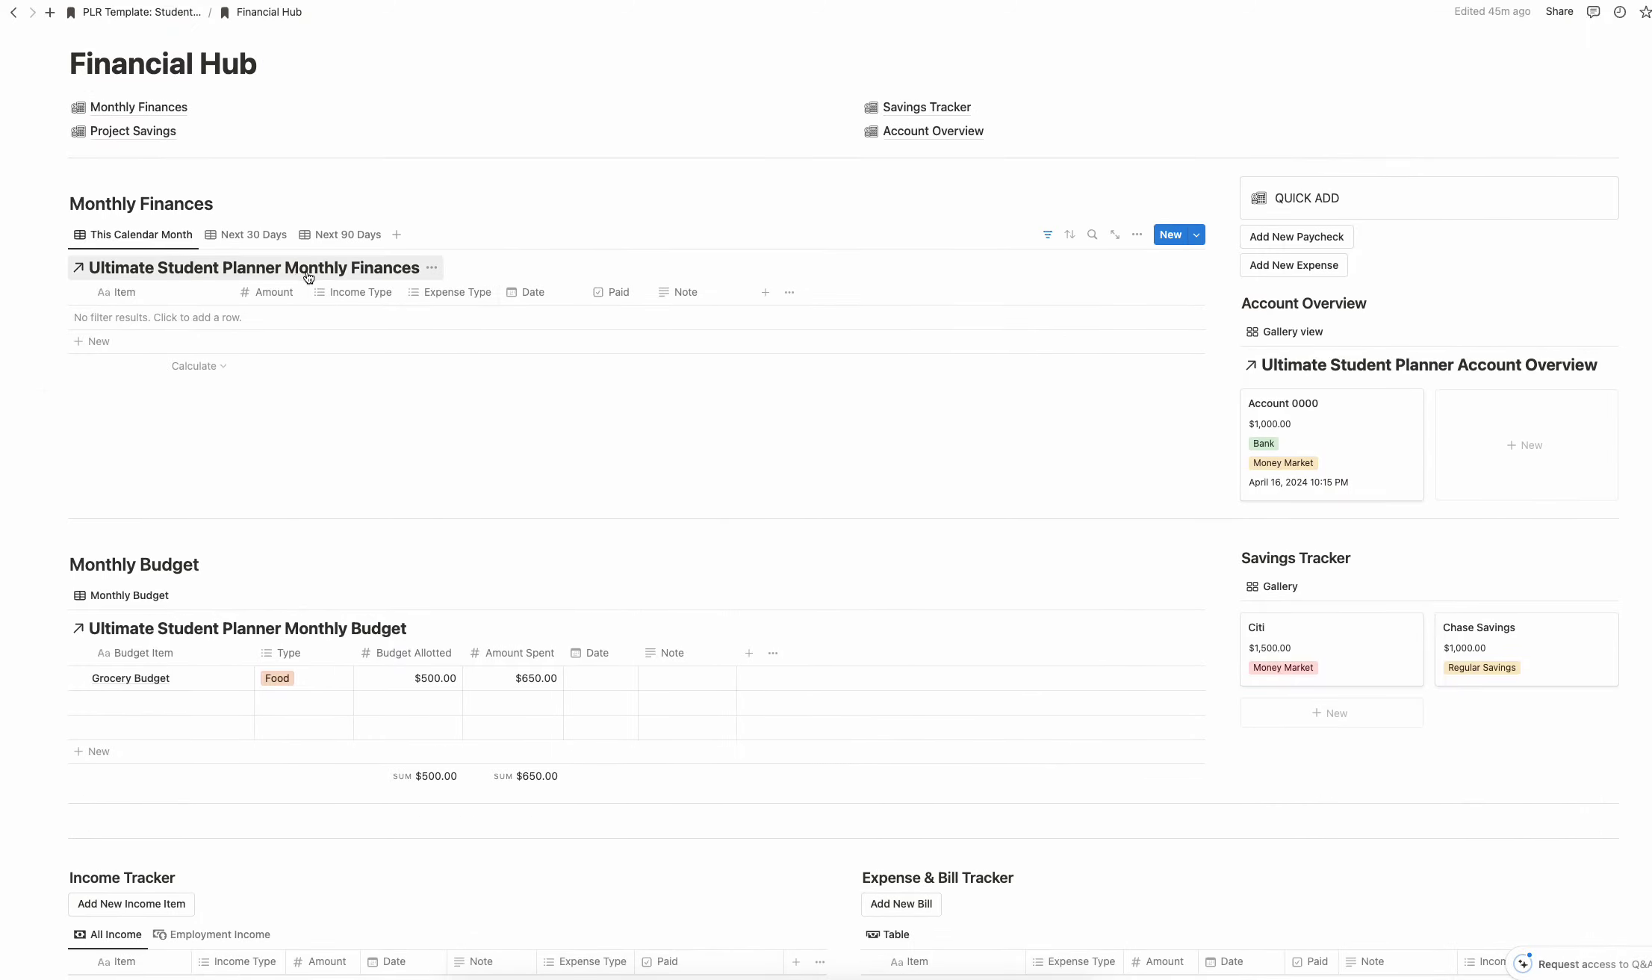
pyautogui.scroll(-5, 417, 344)
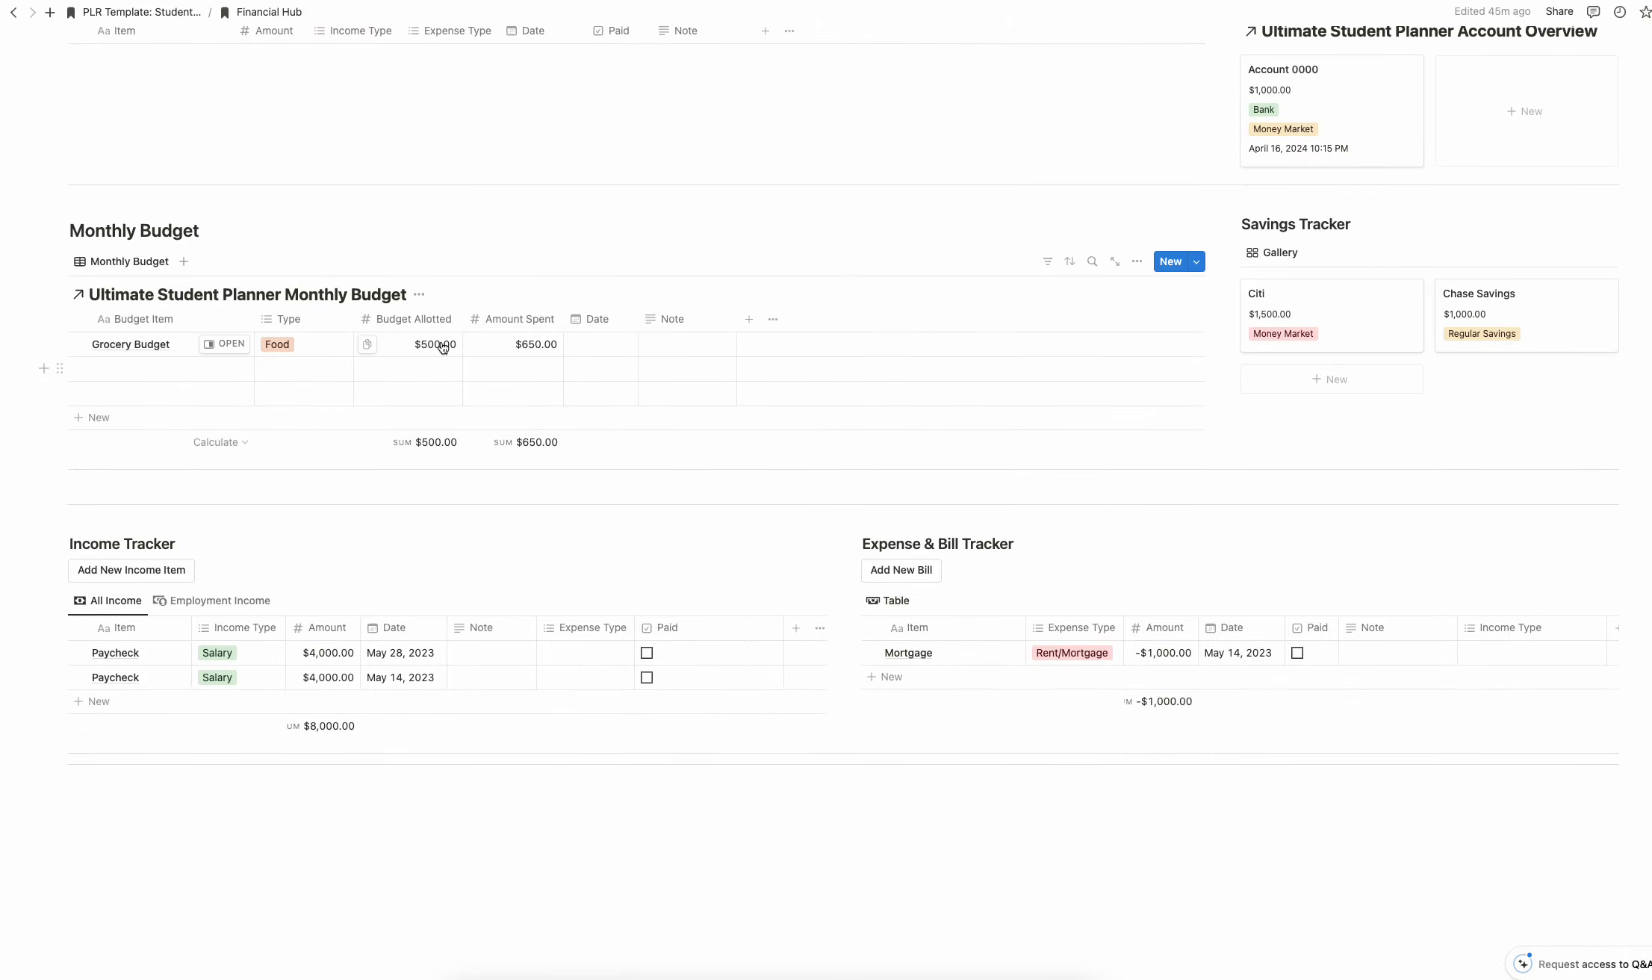
pyautogui.scroll(4, 443, 346)
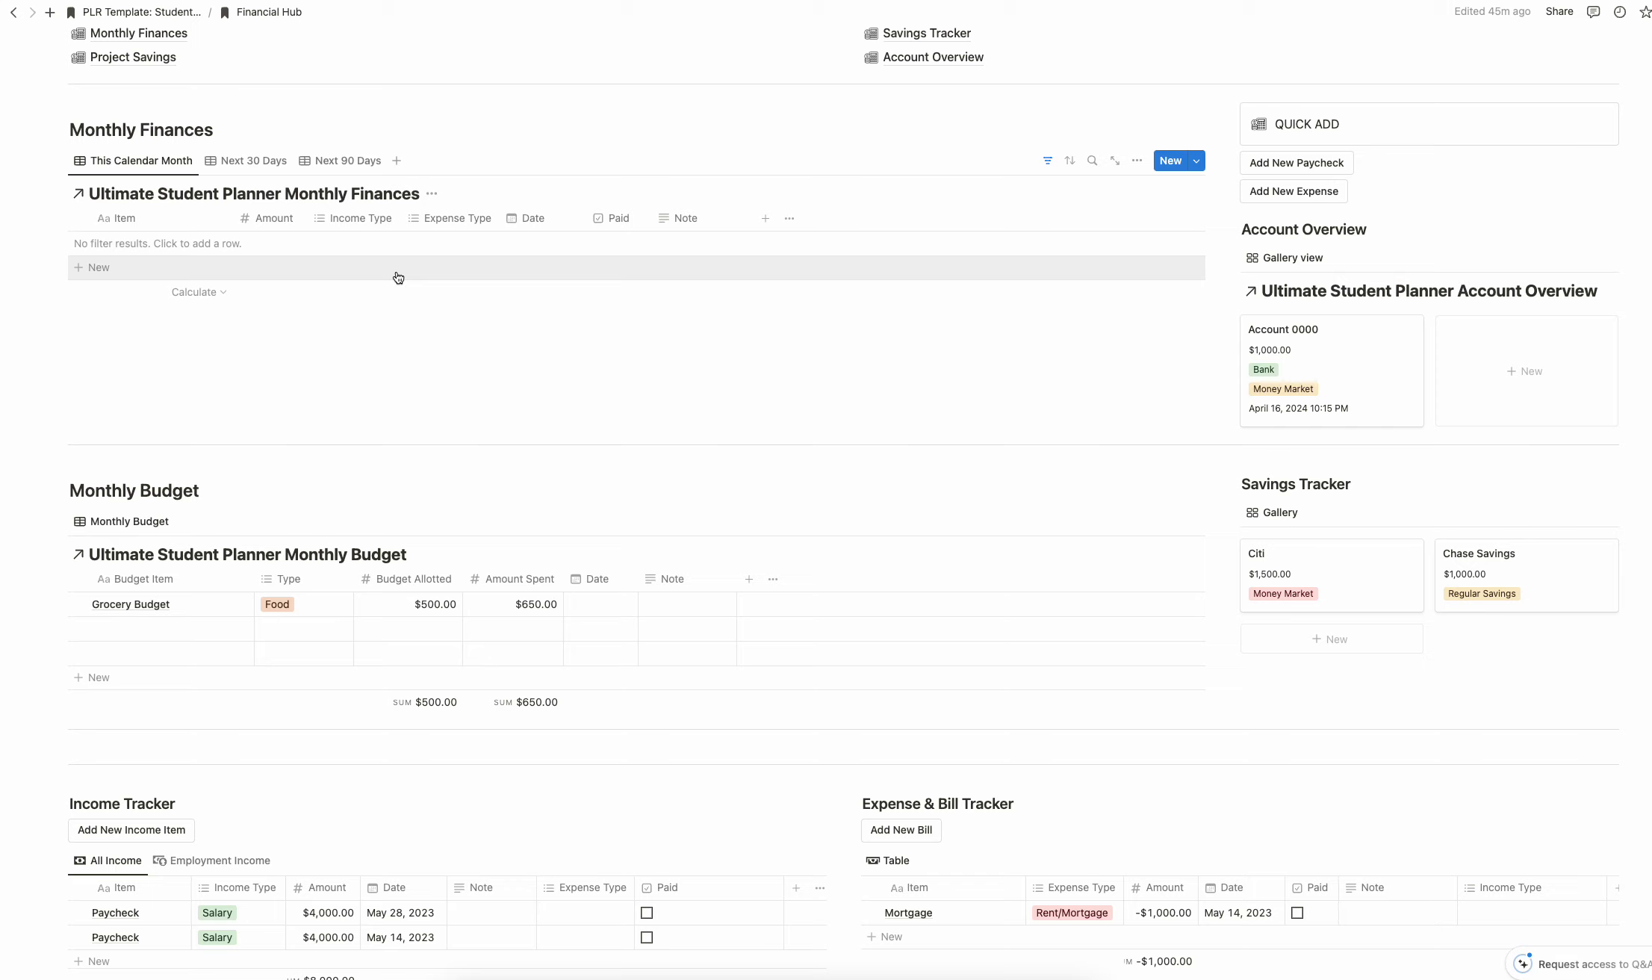
pyautogui.scroll(-5, 398, 277)
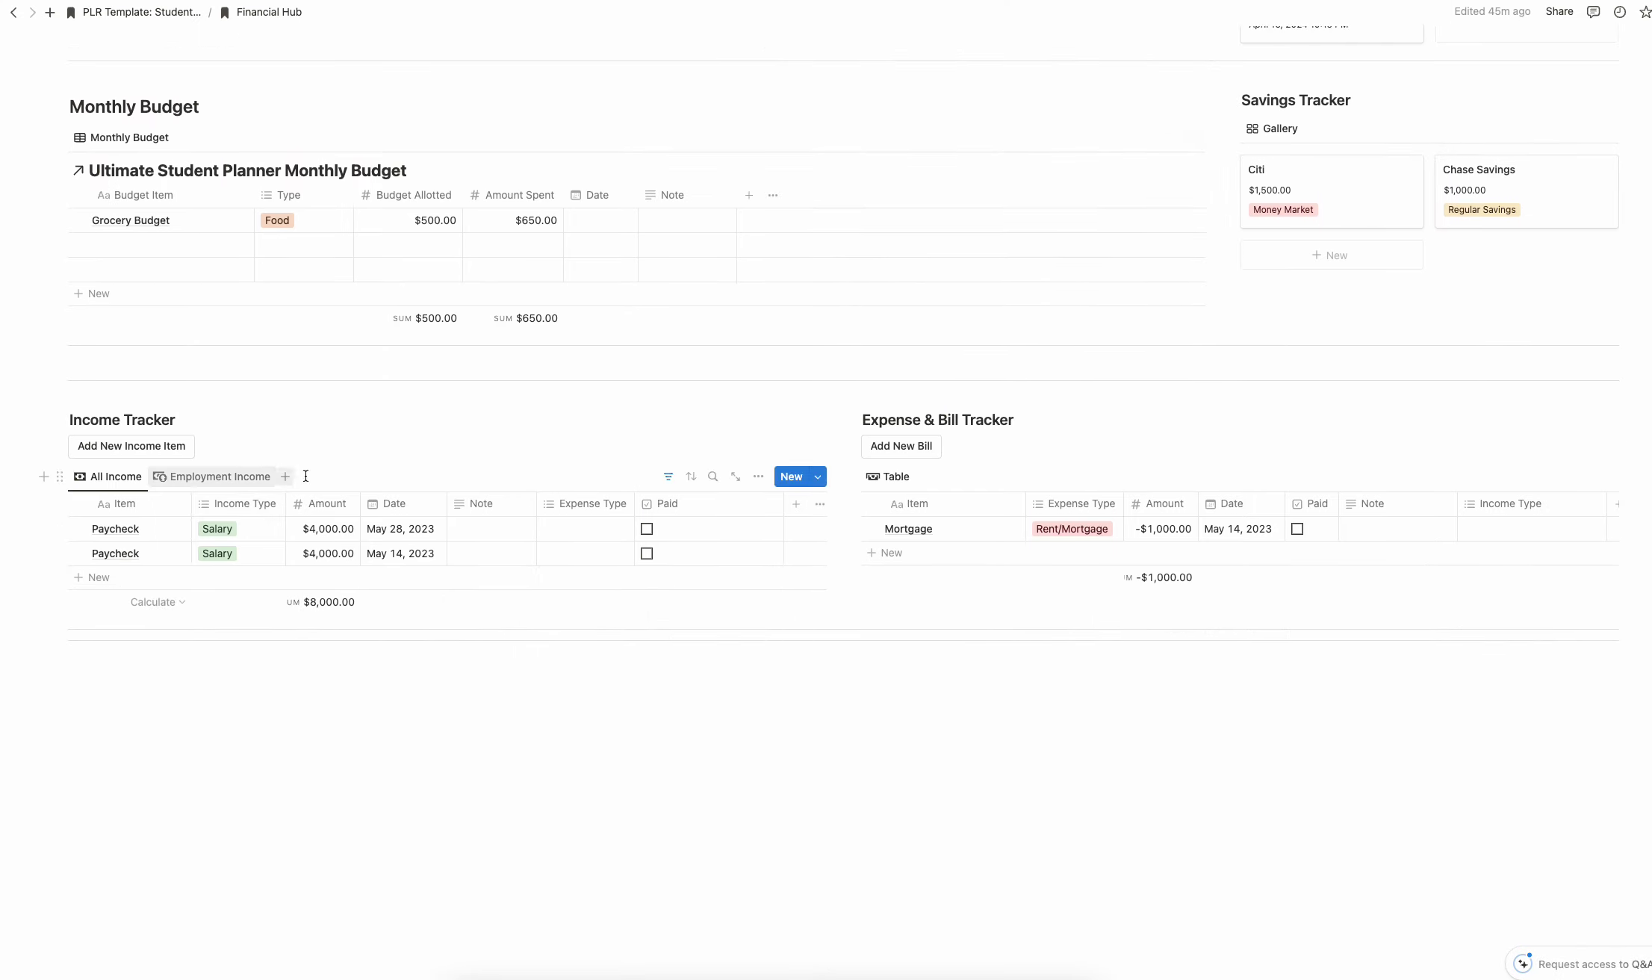
pyautogui.scroll(1, 431, 479)
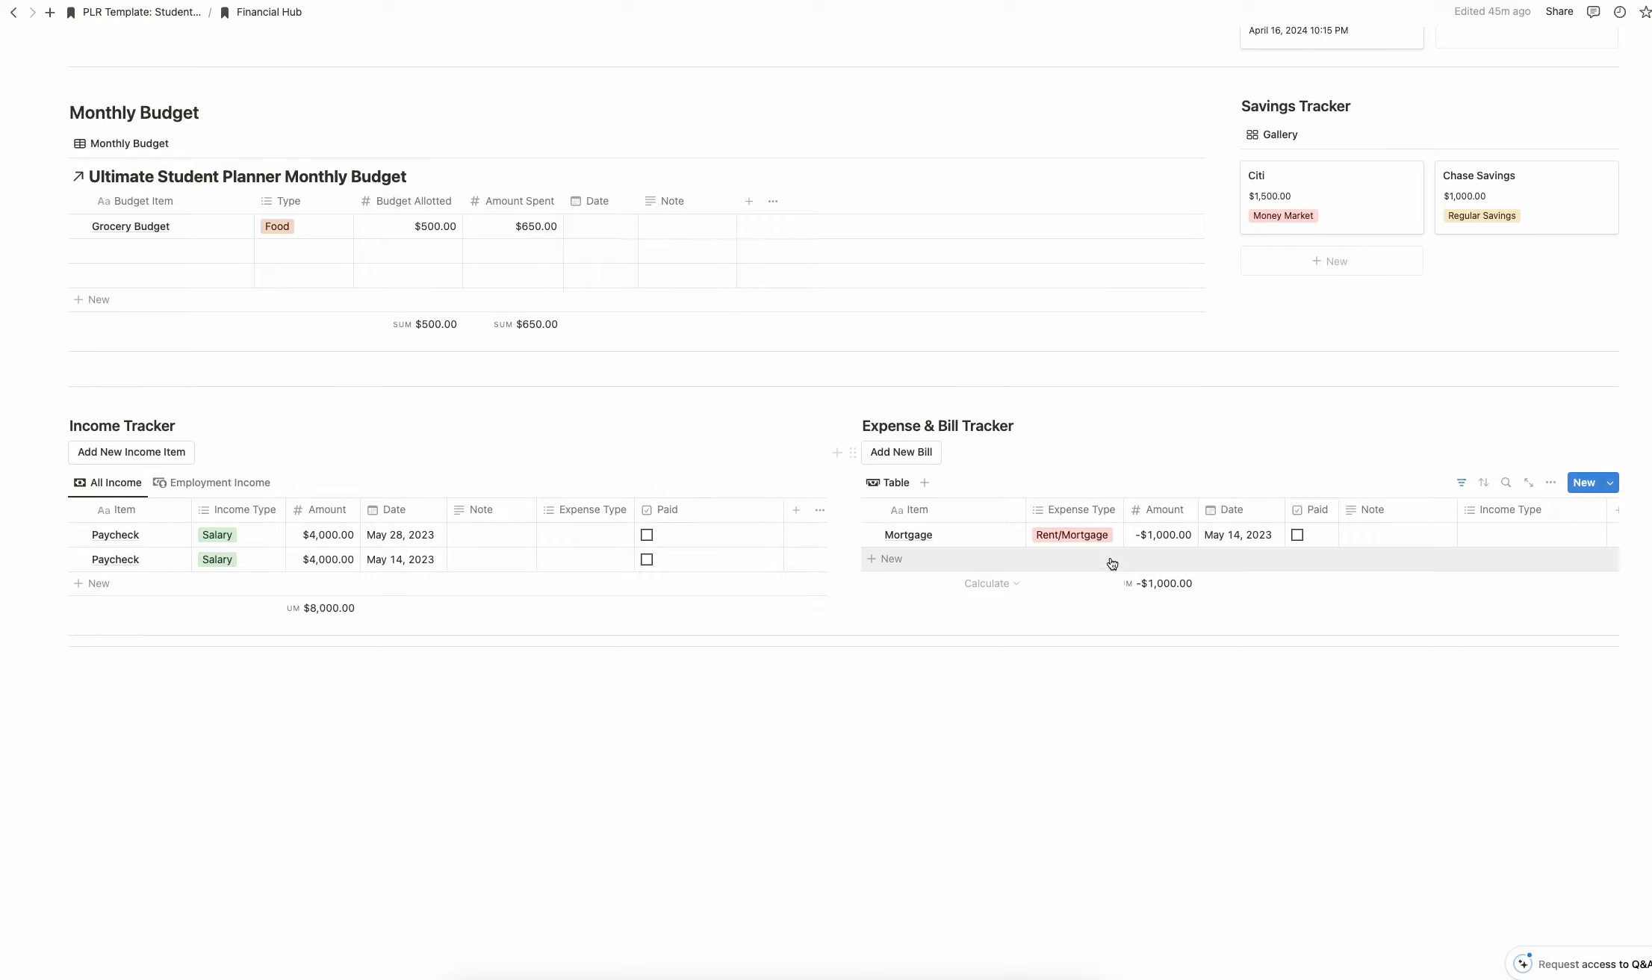
pyautogui.scroll(1, 1115, 536)
pyautogui.scroll(10, 1115, 536)
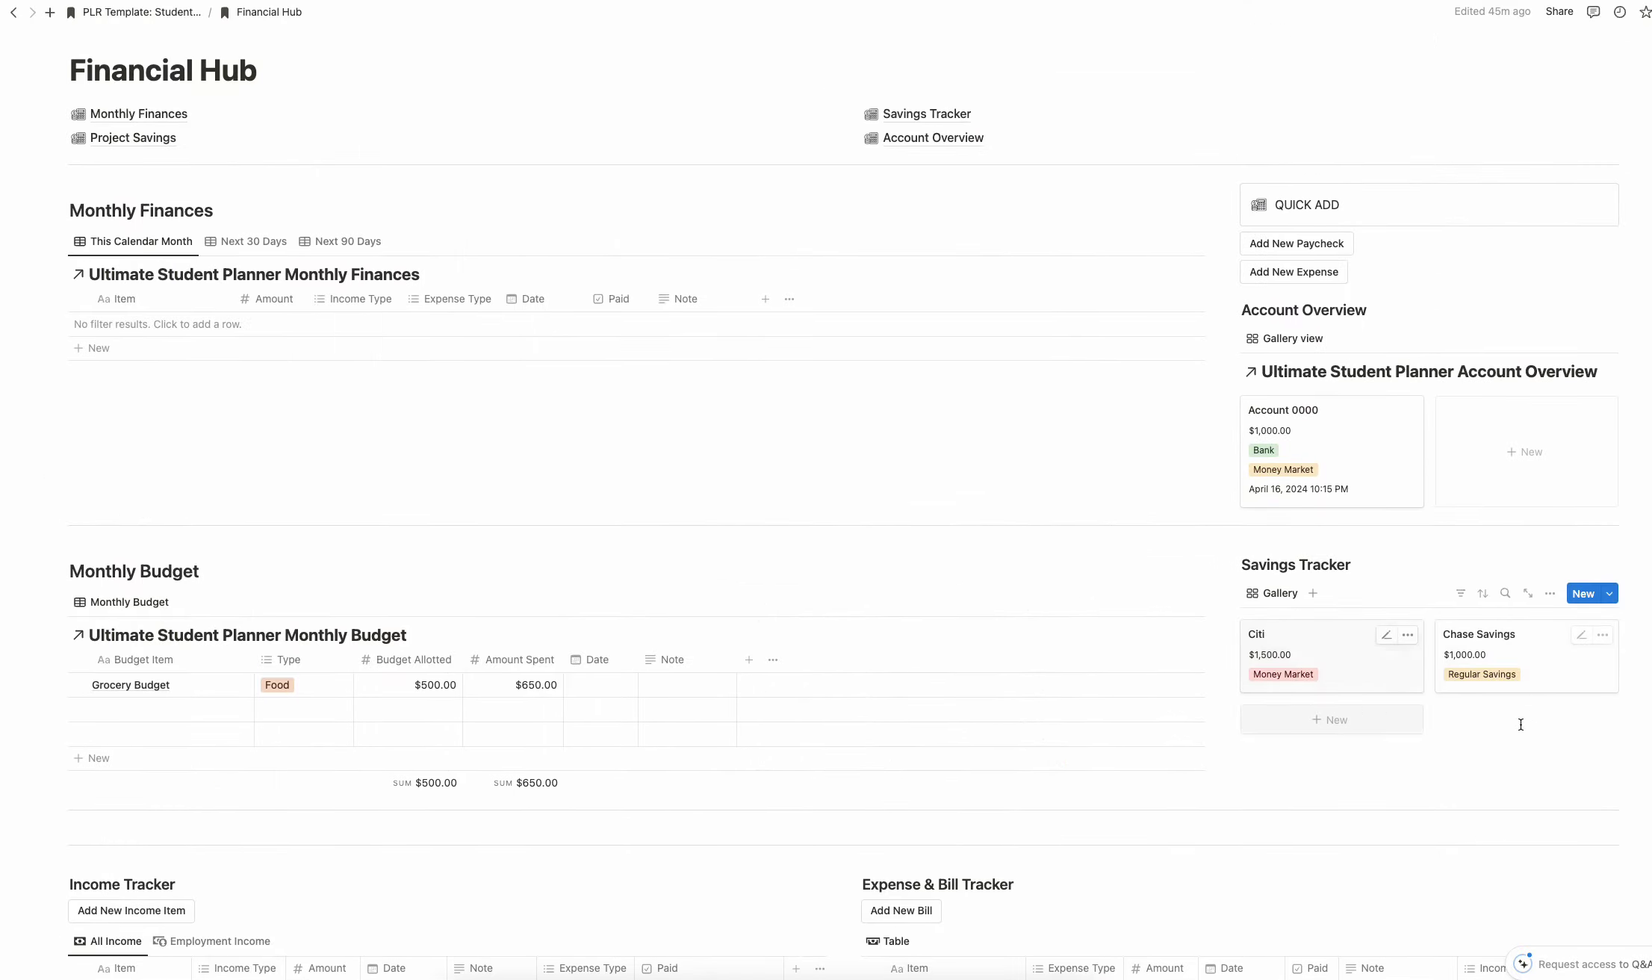
pyautogui.scroll(3, 1269, 522)
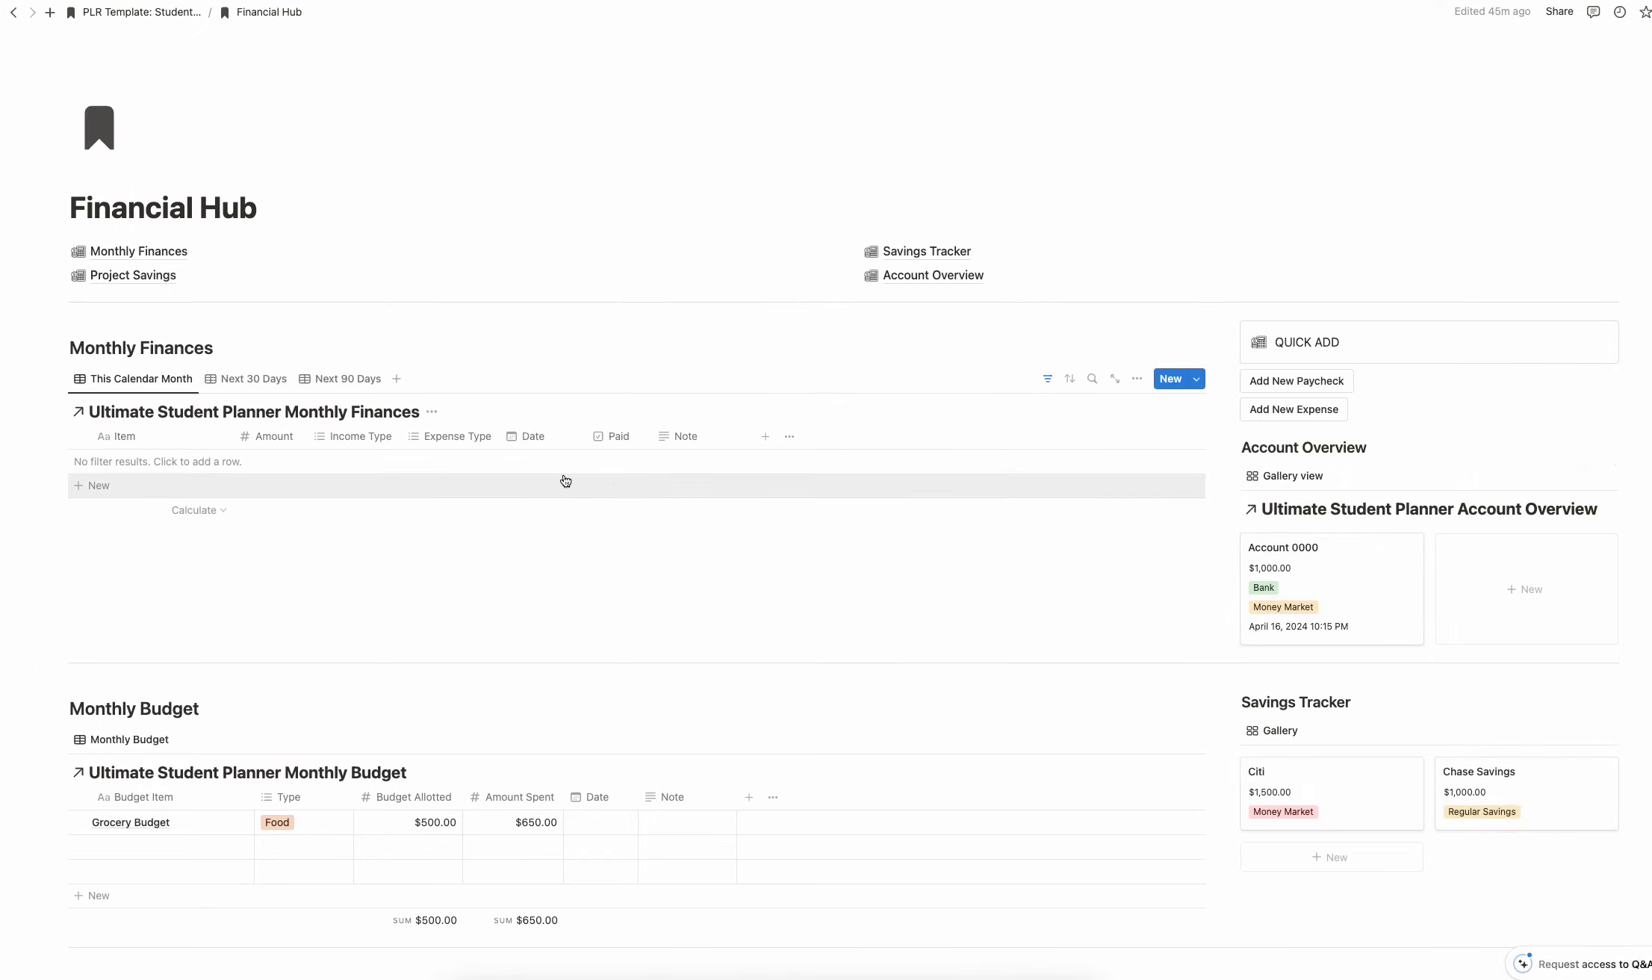
# Step: Open the Wellness Hub from the main Student Planner page and view its Wellness Tracker calendar
pyautogui.click(174, 11)
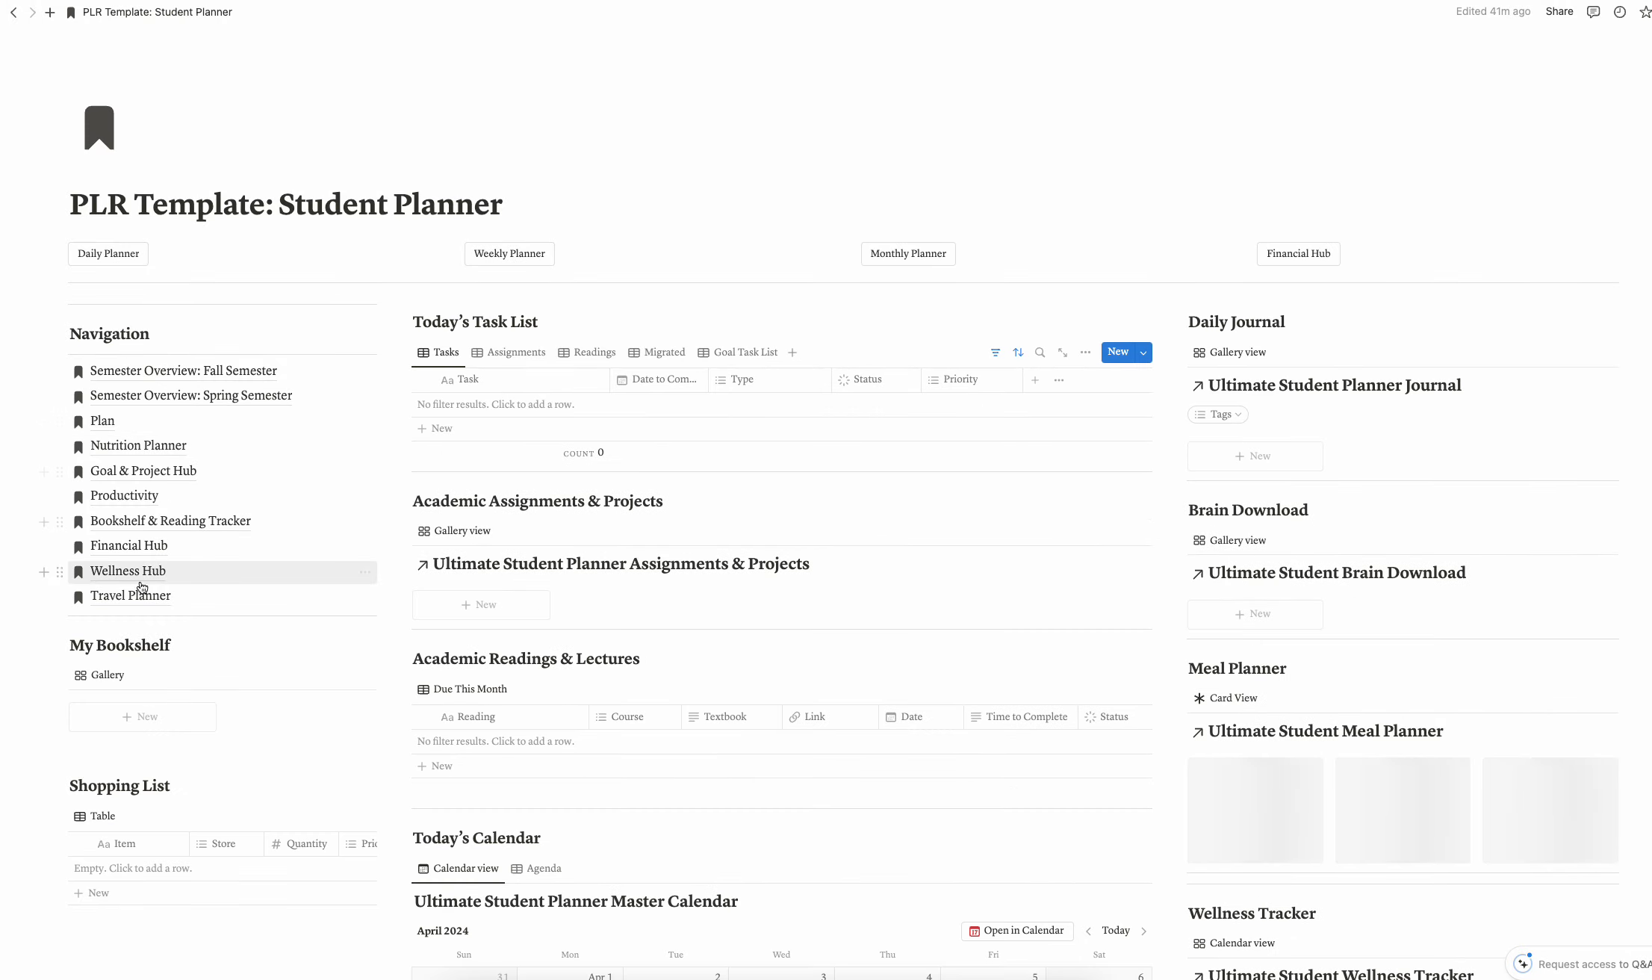
pyautogui.click(142, 573)
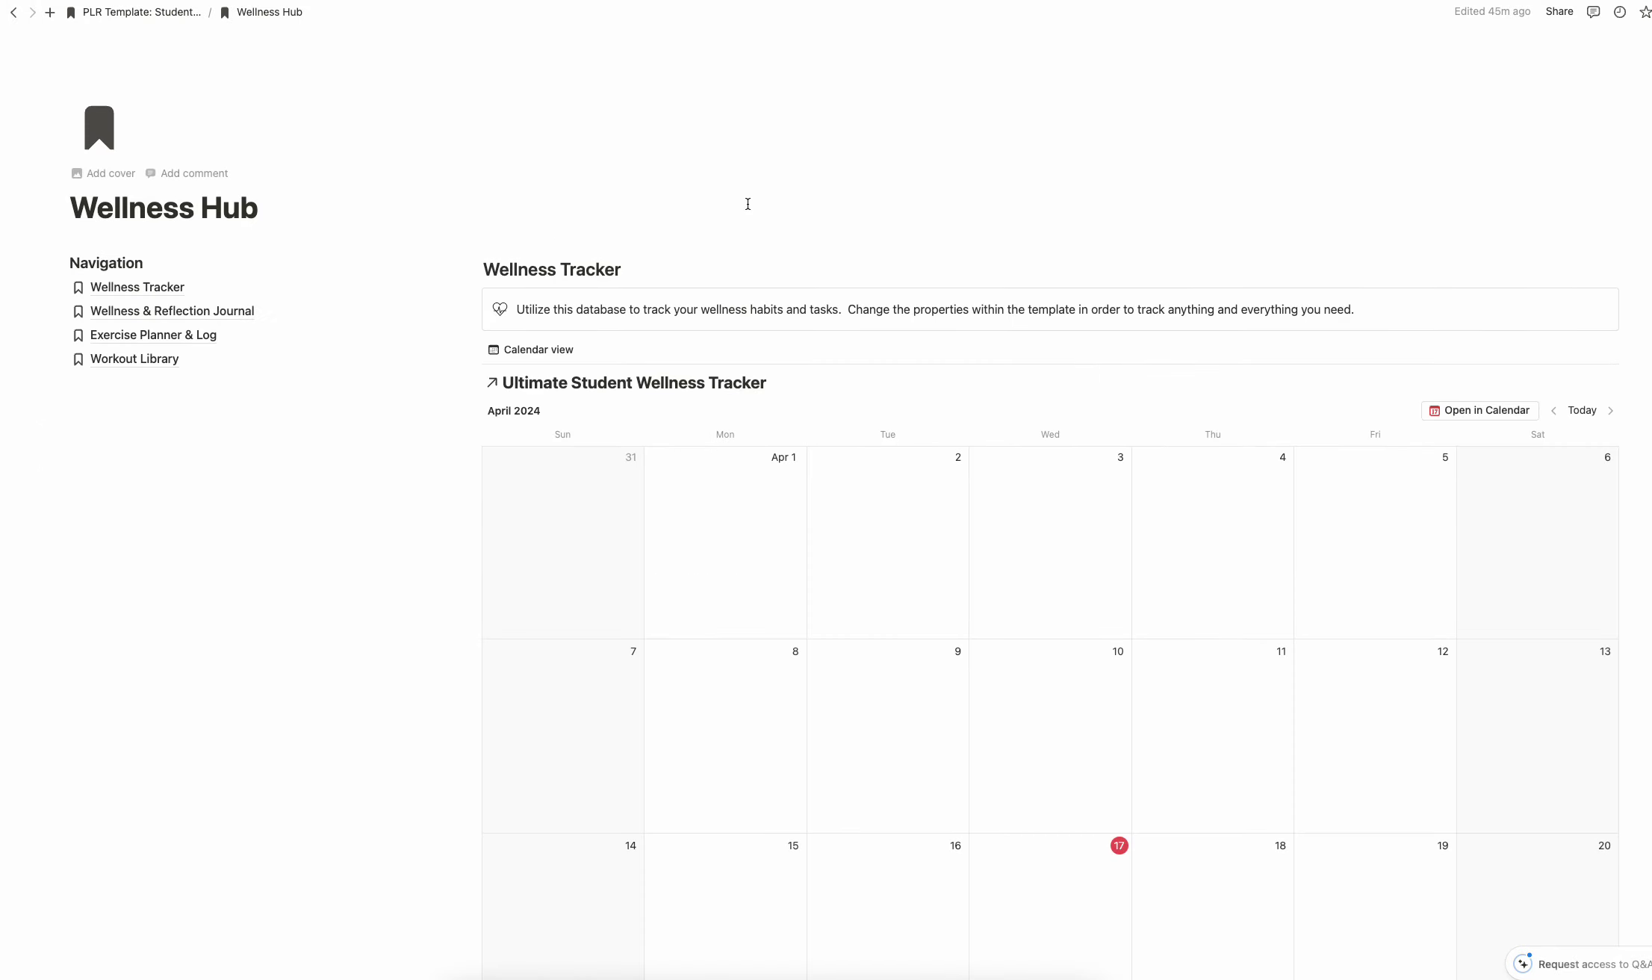
pyautogui.scroll(-5, 1065, 411)
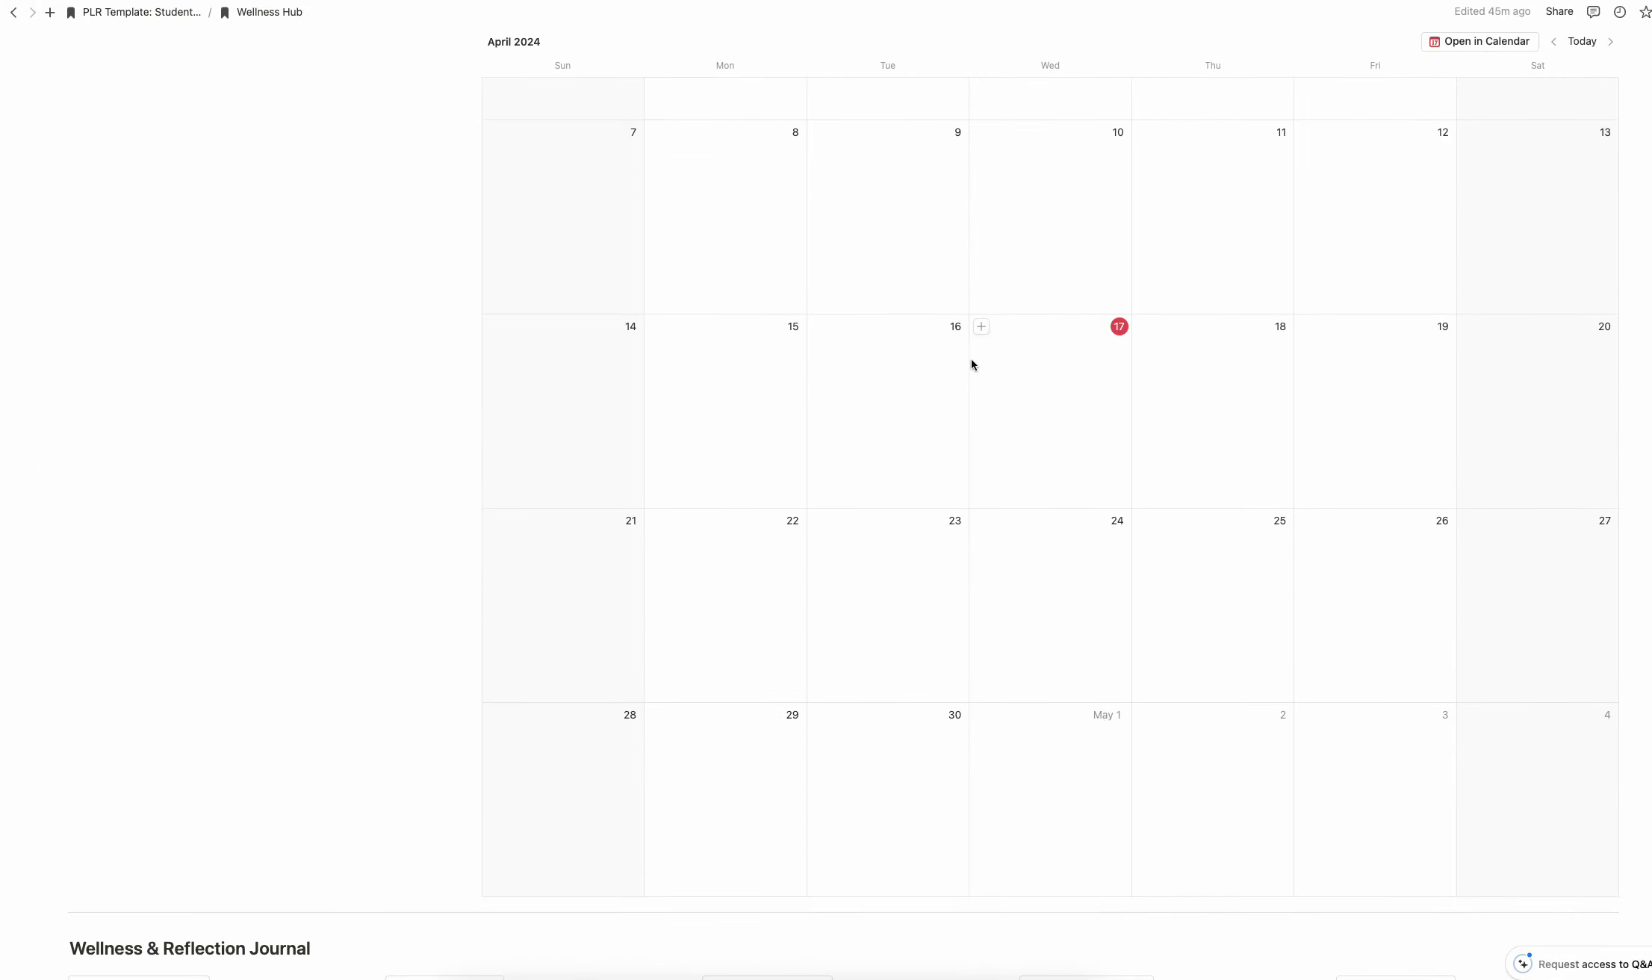
# Step: Add an April 9, 2024 entry to the Wellness Tracker calendar with only Meditation and Self Care checked
pyautogui.click(820, 133)
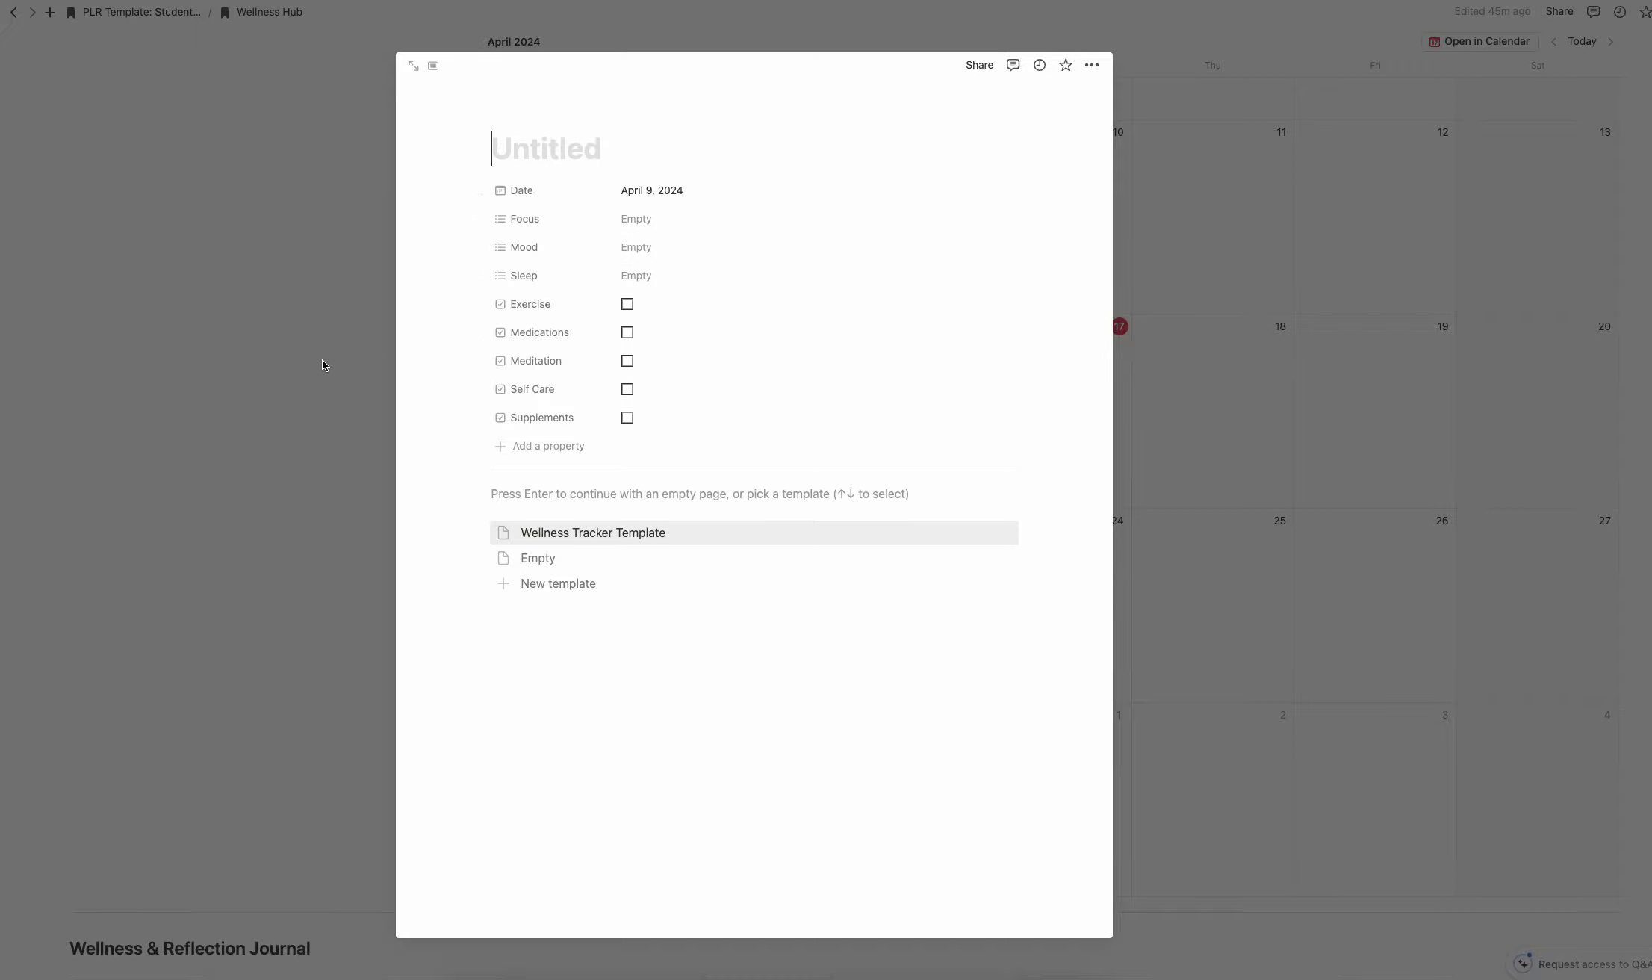
pyautogui.click(272, 373)
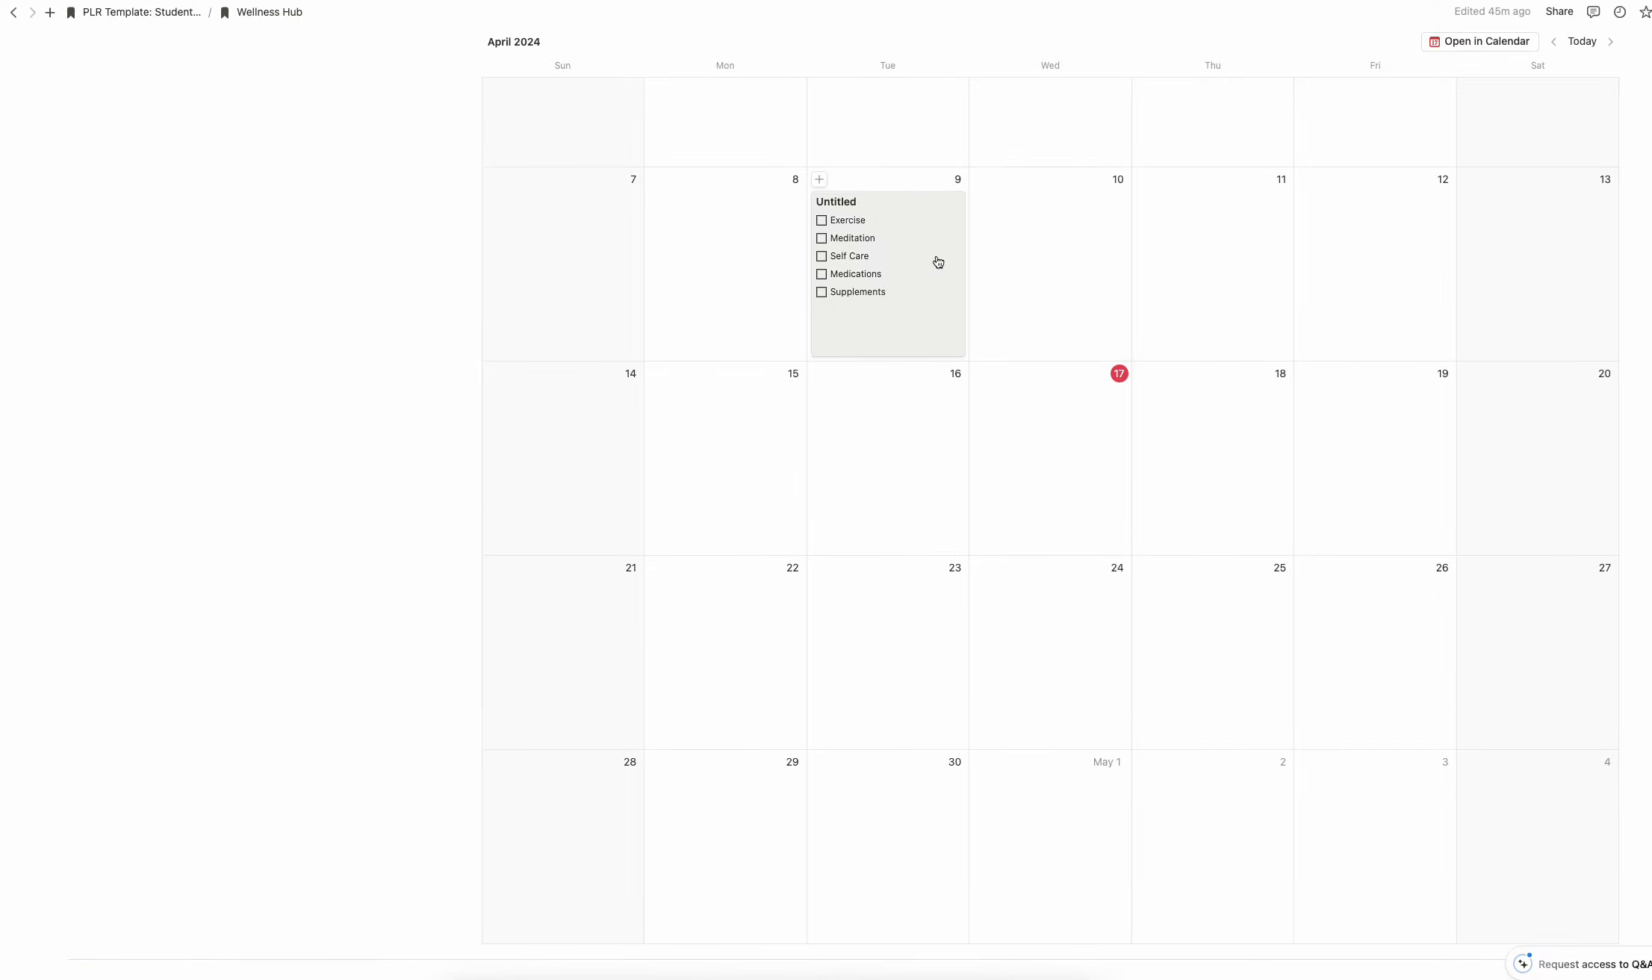
pyautogui.click(821, 220)
pyautogui.click(822, 238)
pyautogui.click(822, 274)
pyautogui.click(822, 292)
pyautogui.click(821, 274)
pyautogui.click(830, 260)
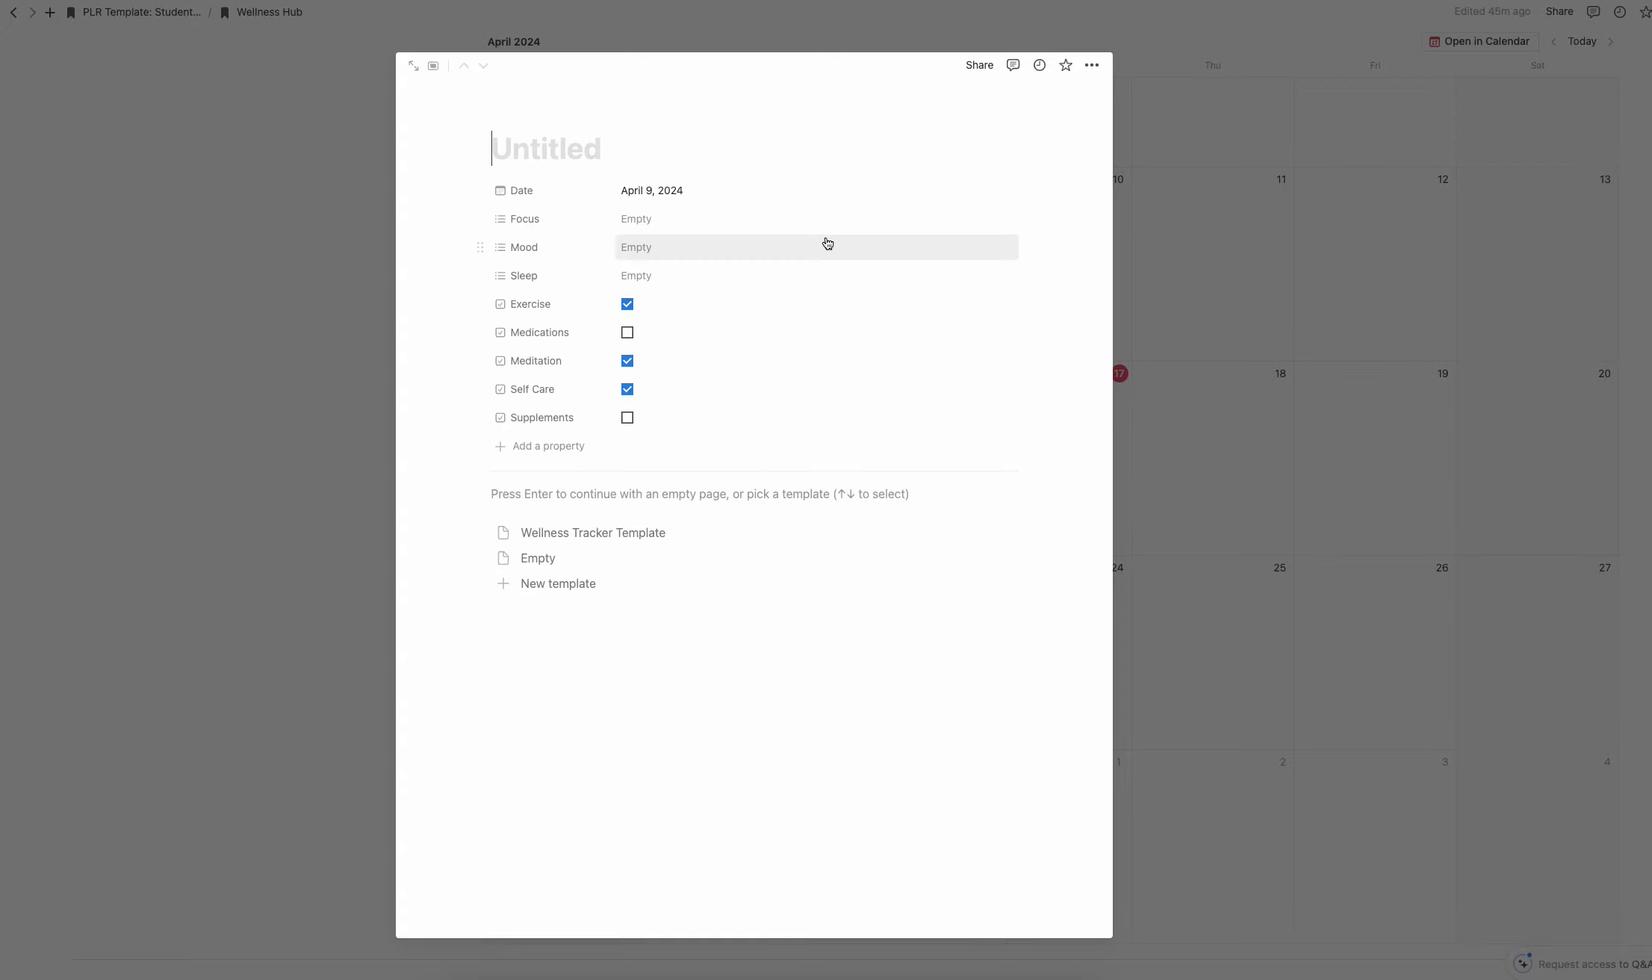
pyautogui.click(628, 304)
pyautogui.click(195, 276)
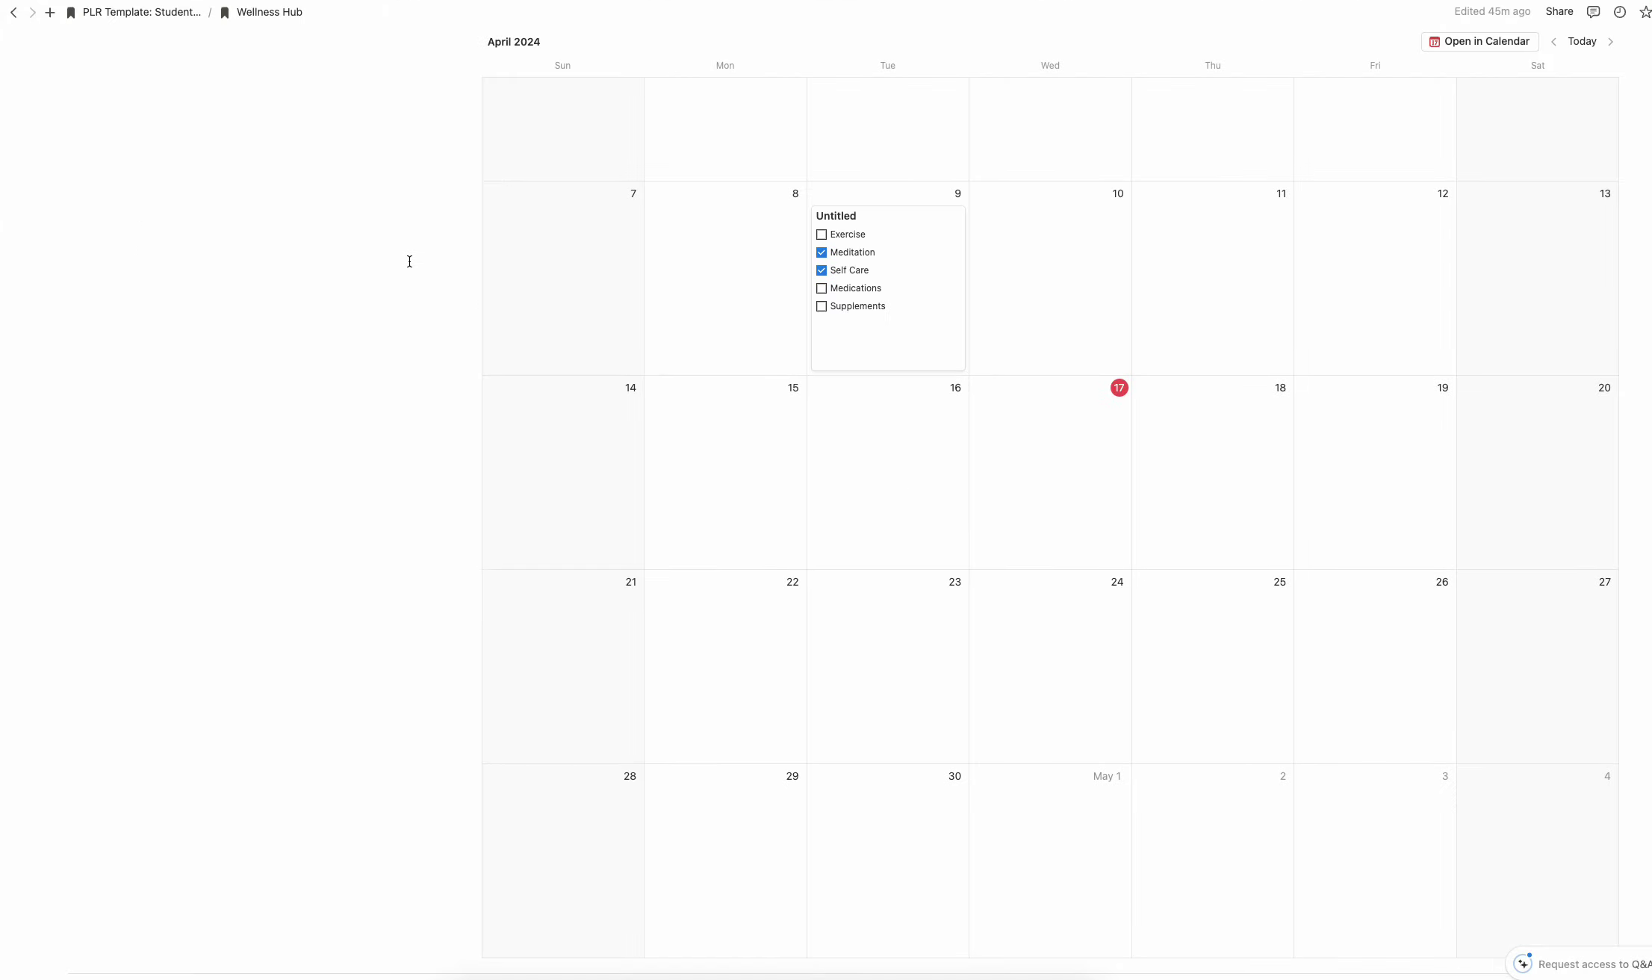
# Step: Delete the untitled April 9 entry from the Wellness Tracker calendar
pyautogui.click(881, 251)
pyautogui.click(1092, 65)
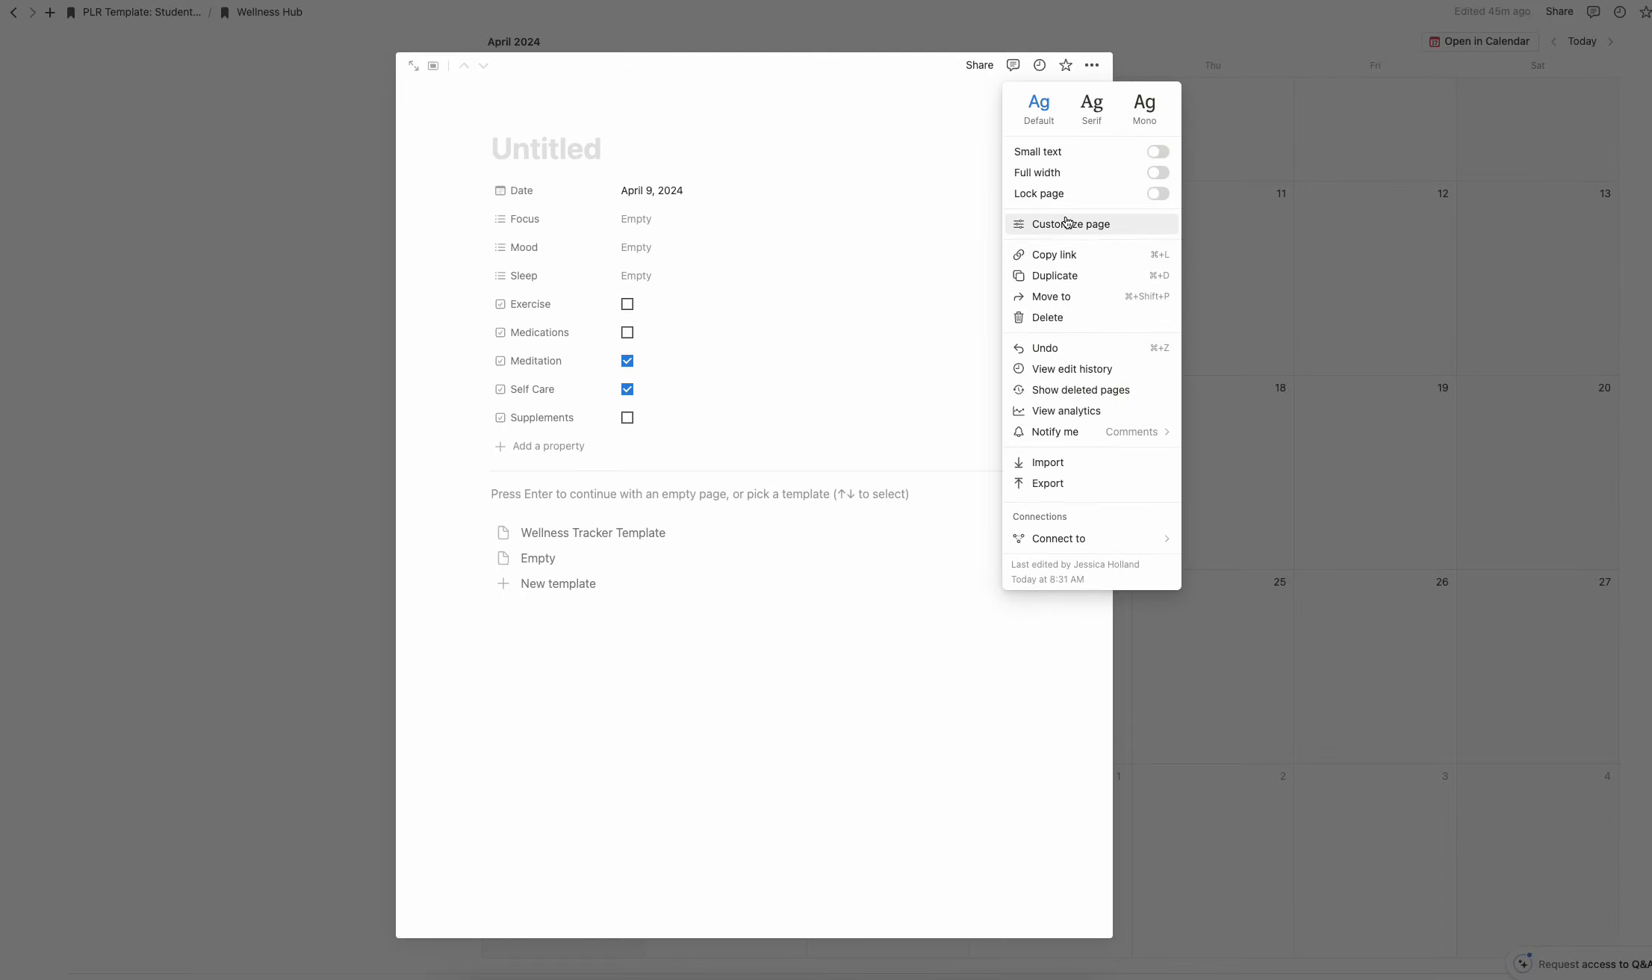
pyautogui.click(1053, 318)
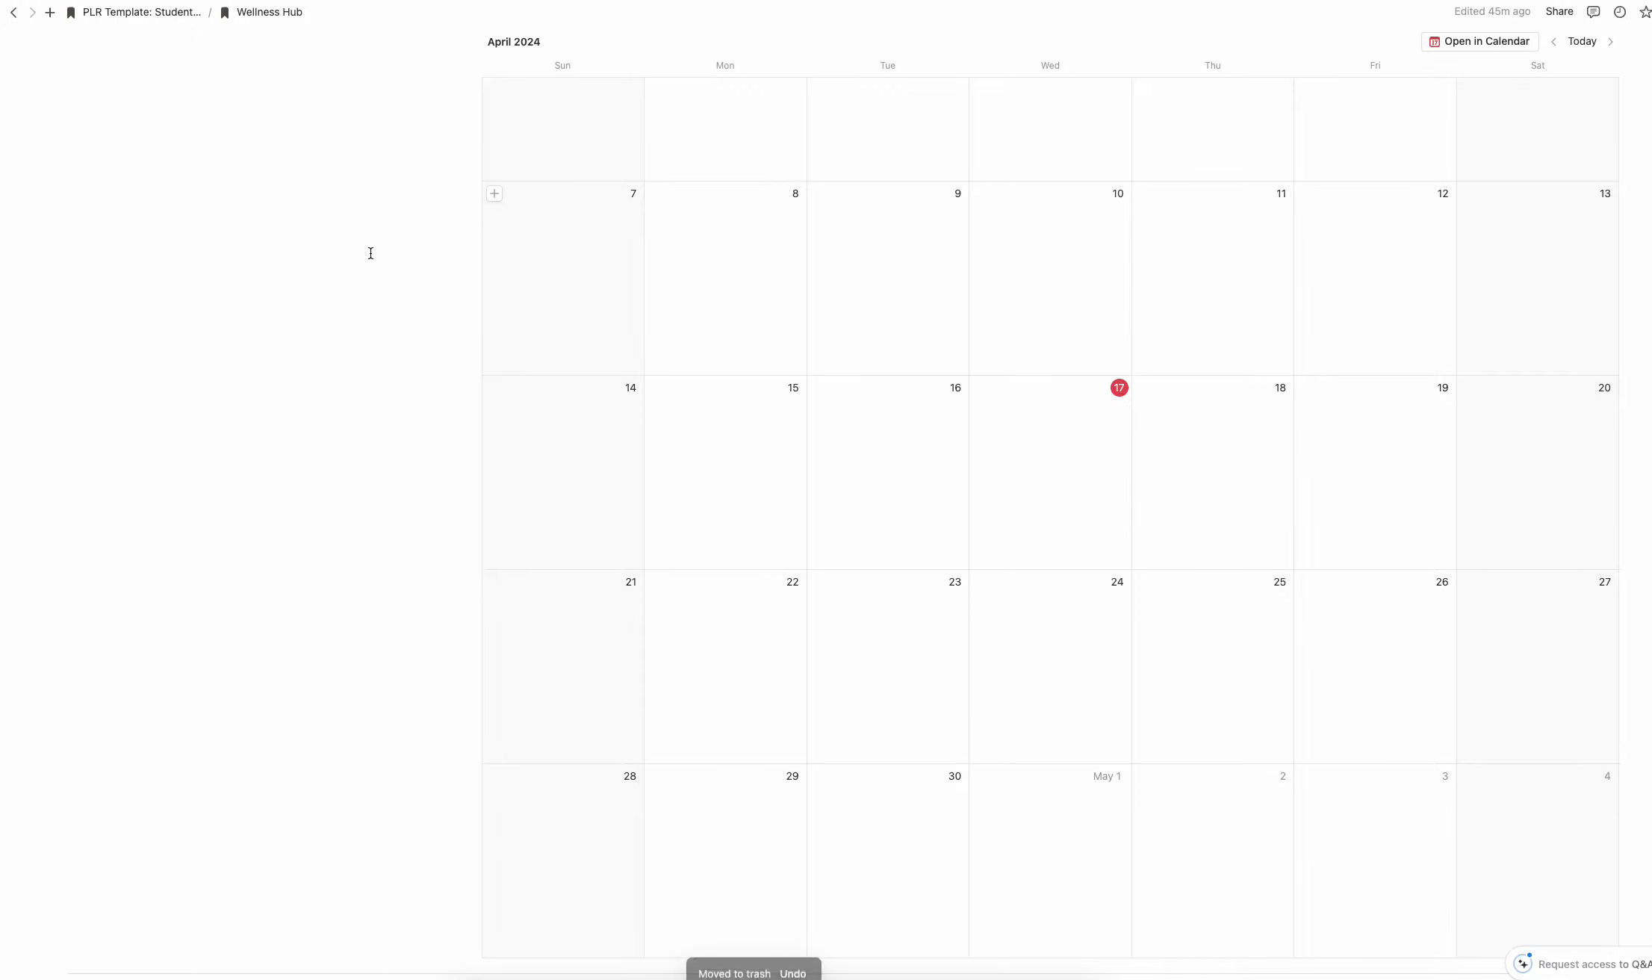
# Step: Add an untitled April 4, 2024 entry to the Exercise Planner & Log calendar and view its available templates
pyautogui.scroll(-15, 369, 251)
pyautogui.scroll(2, 369, 252)
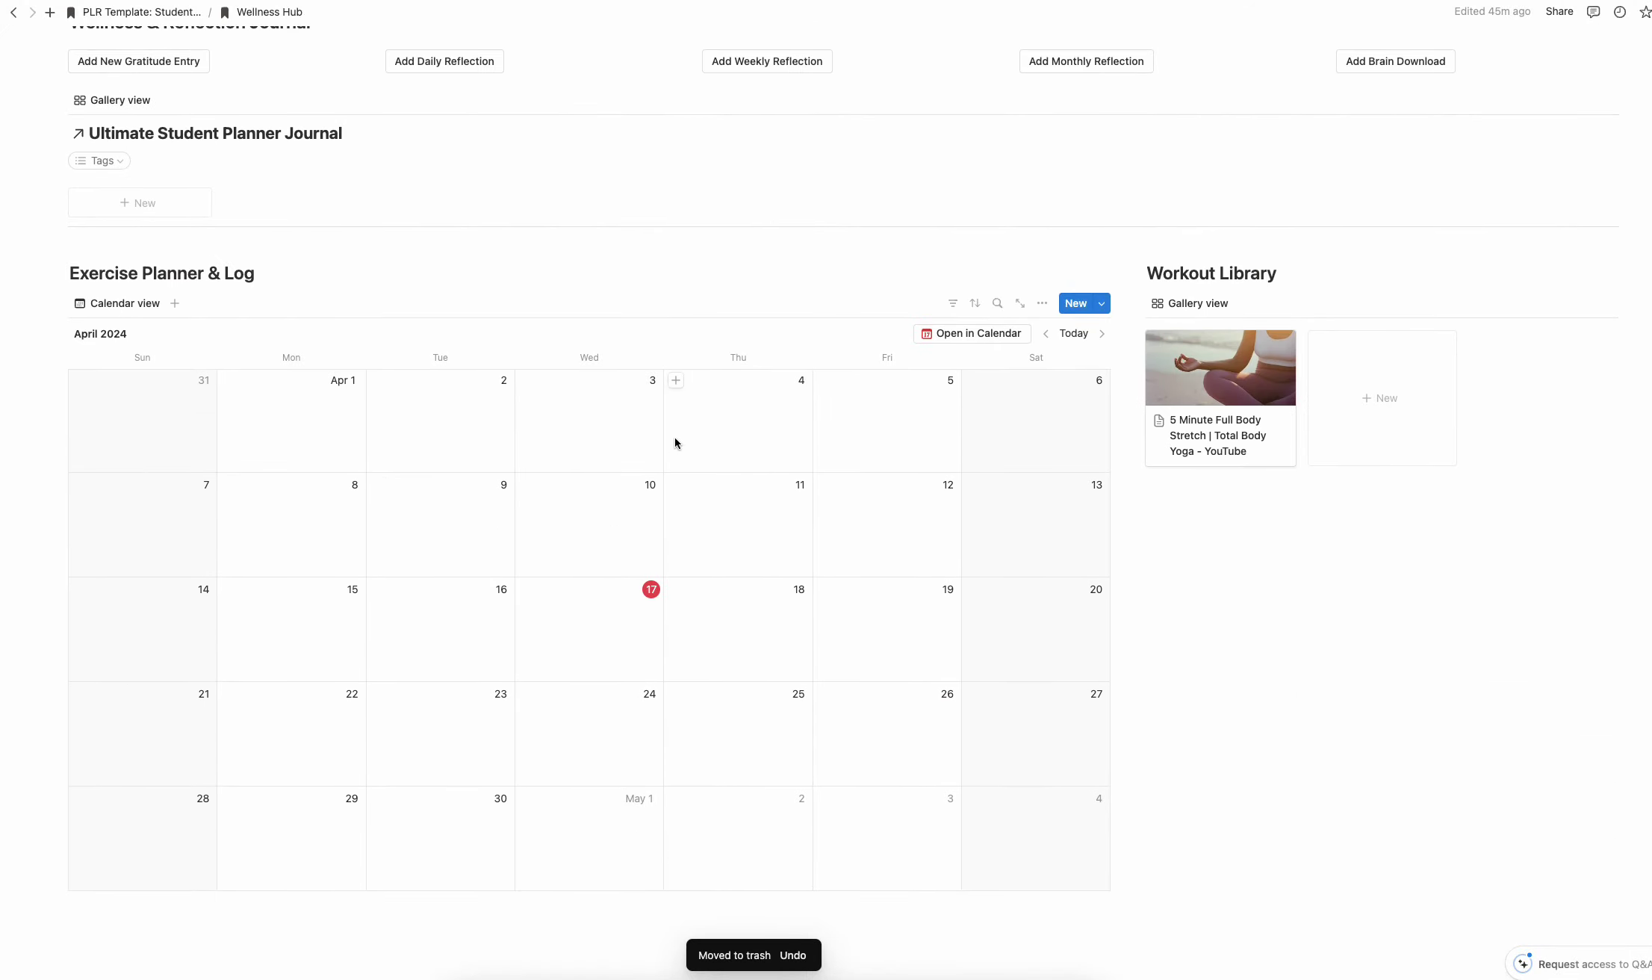
pyautogui.click(676, 381)
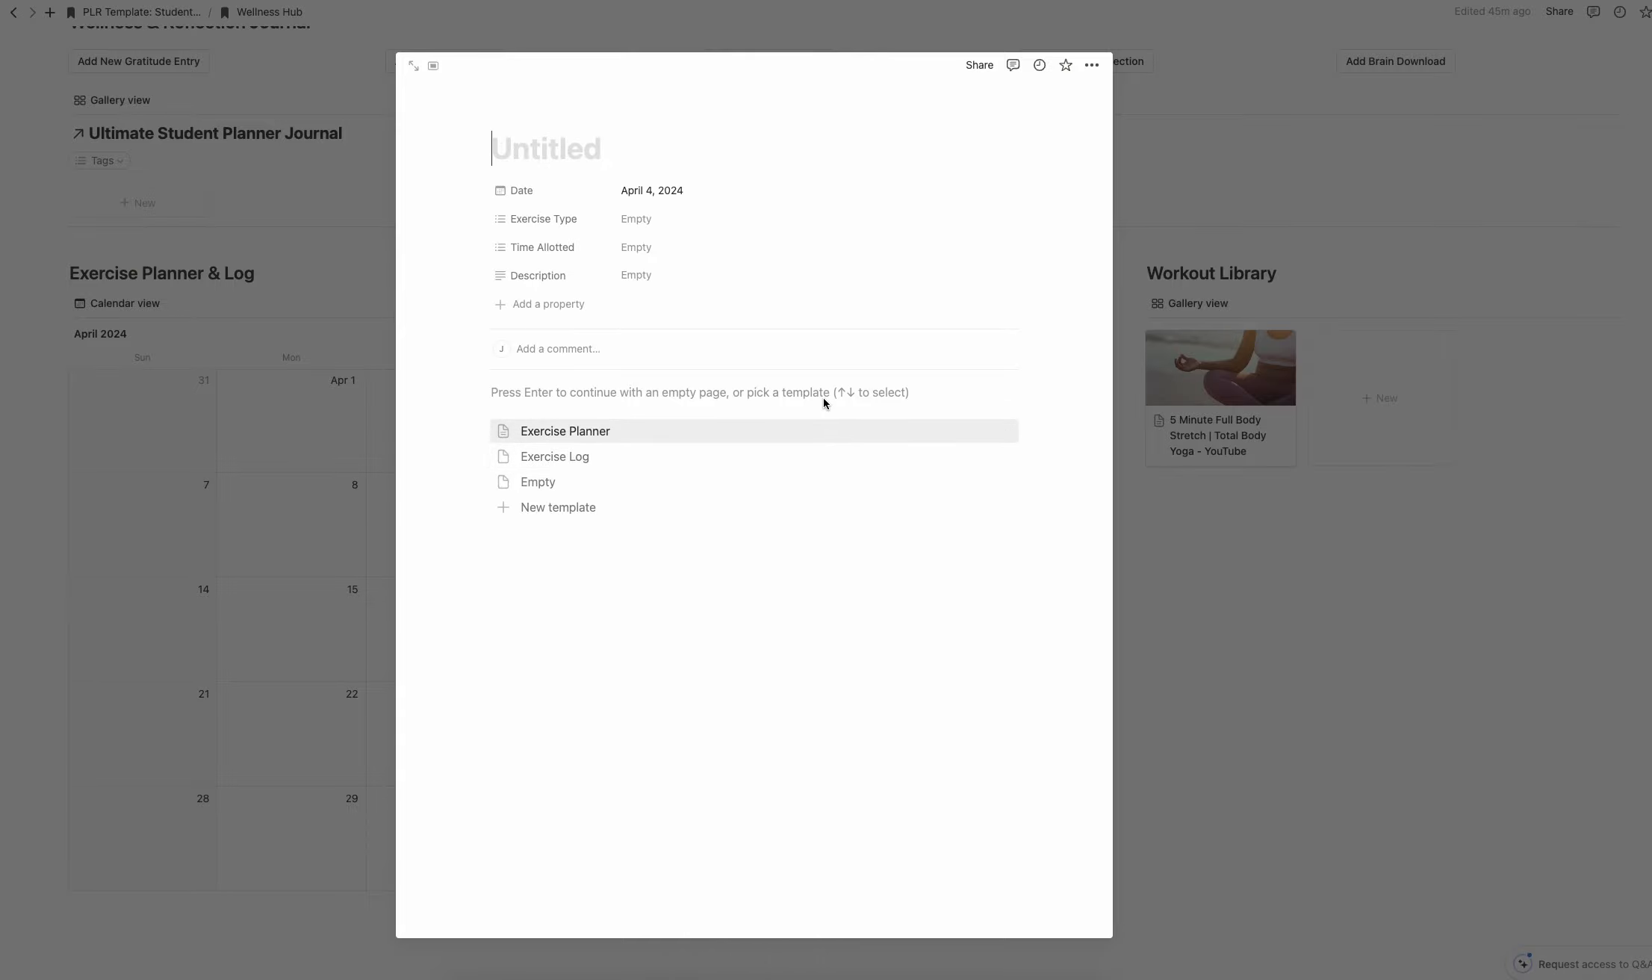
pyautogui.click(1172, 200)
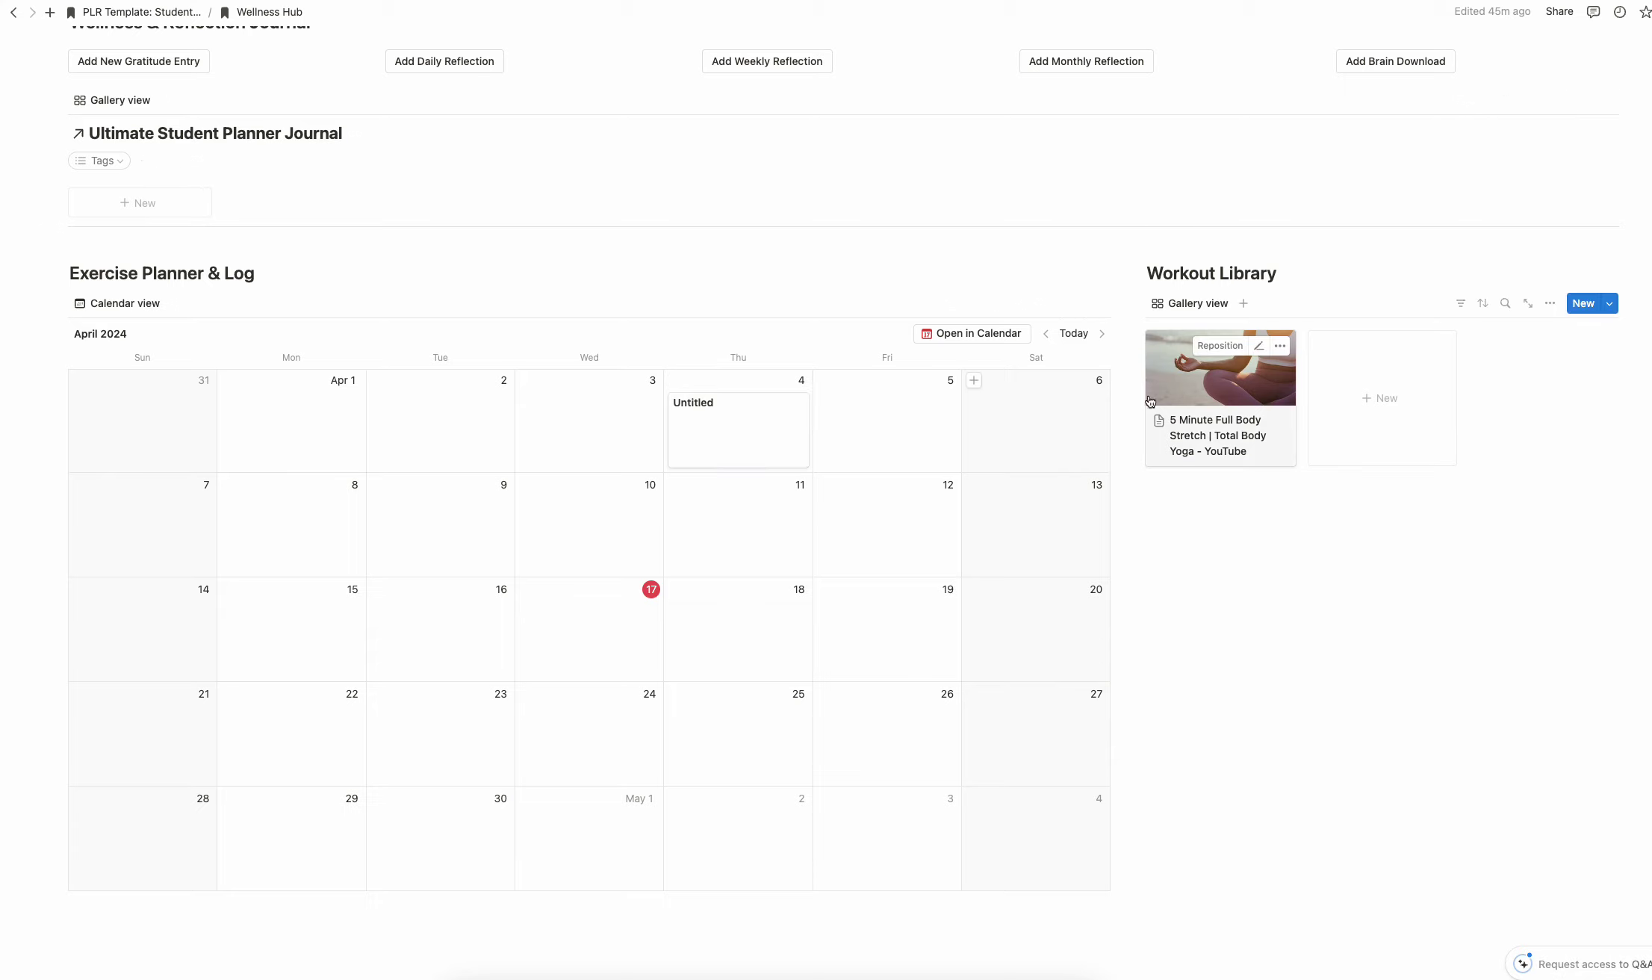
# Step: Delete the untitled April 4 entry from the Exercise Planner & Log calendar
pyautogui.click(719, 452)
pyautogui.click(1091, 66)
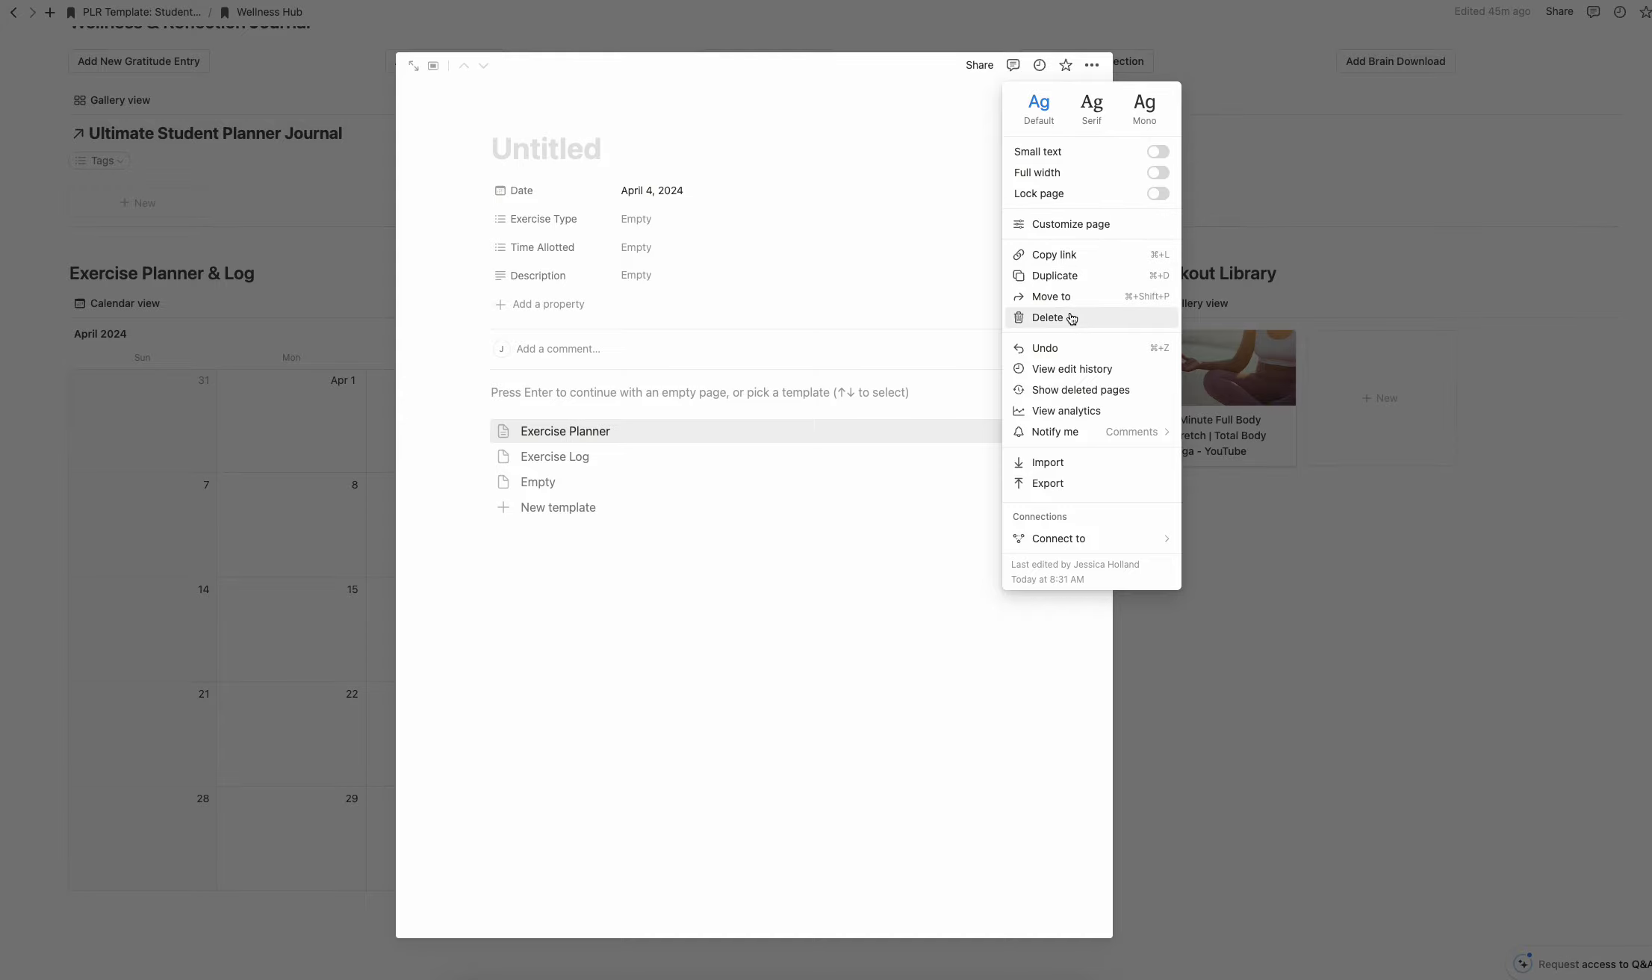
pyautogui.click(1072, 319)
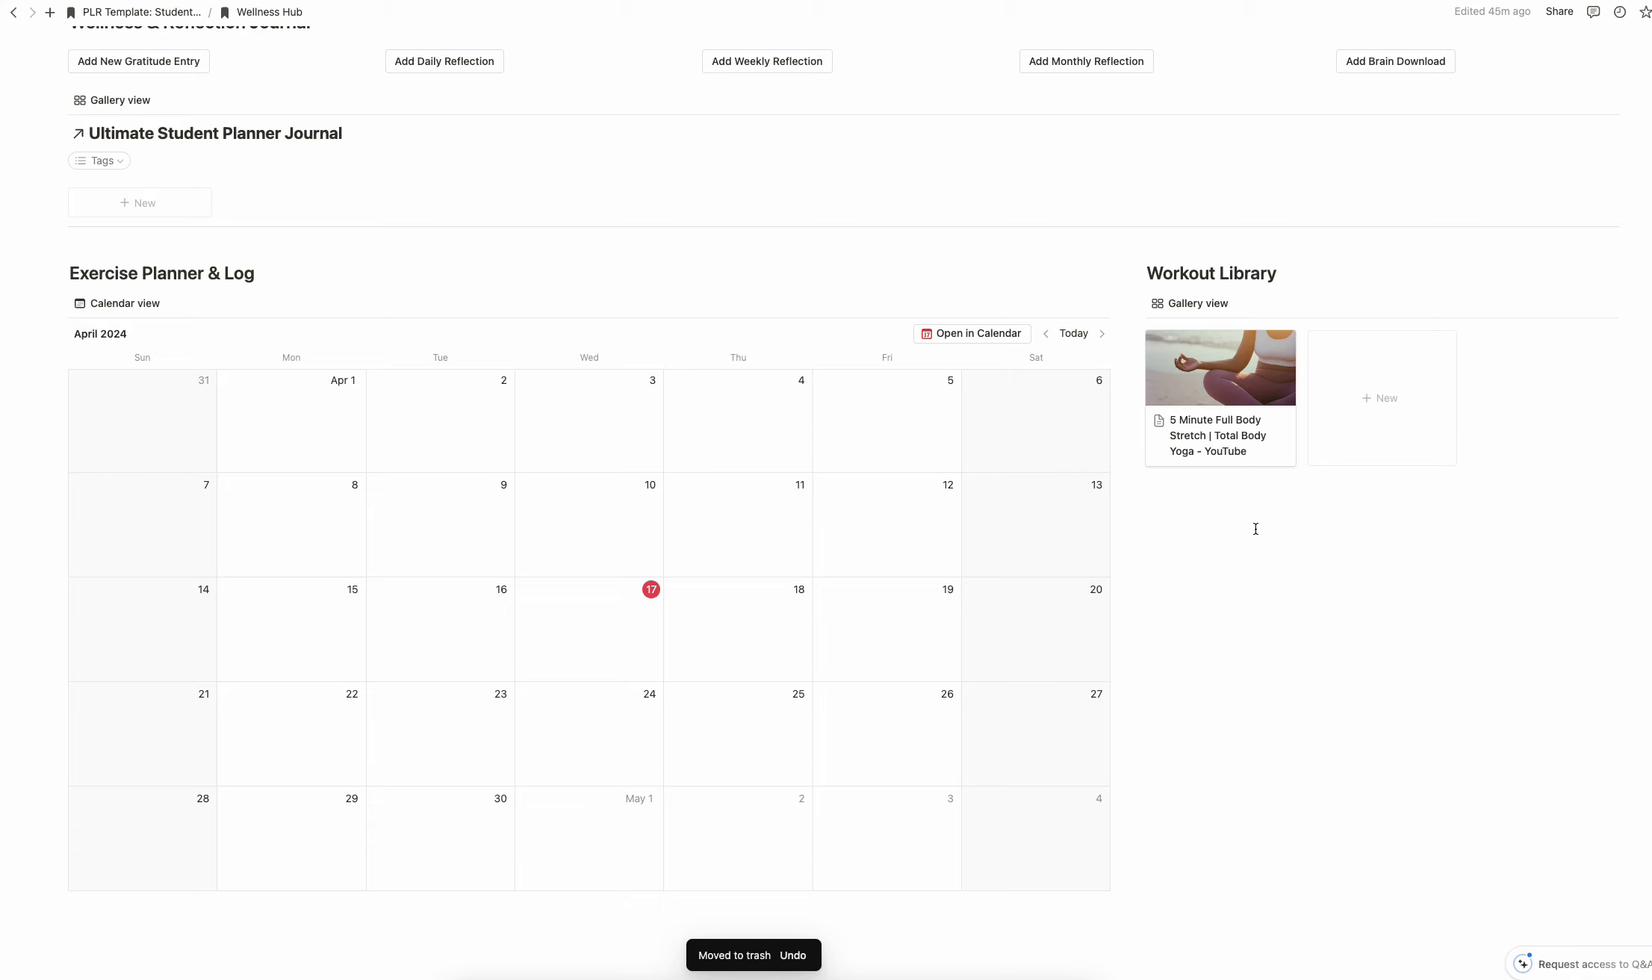
pyautogui.click(1238, 577)
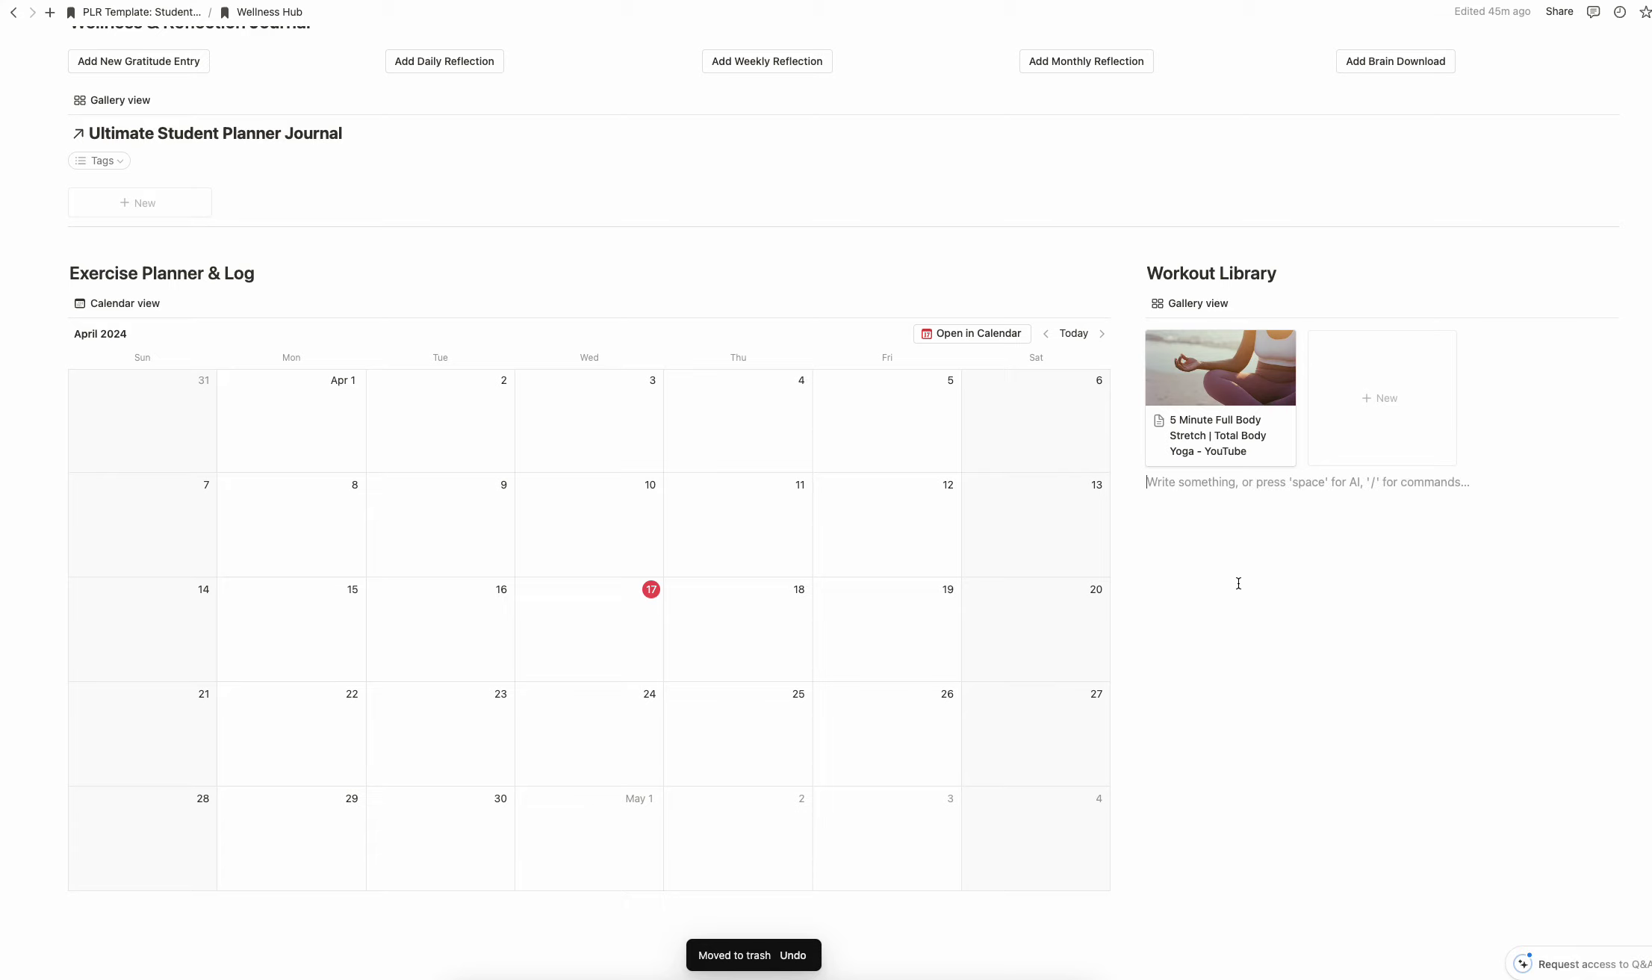
# Step: Delete the meditation photo above the embedded video in the Workout Library's 5 Minute Full Body Stretch entry and return to the Wellness Hub
pyautogui.click(1211, 389)
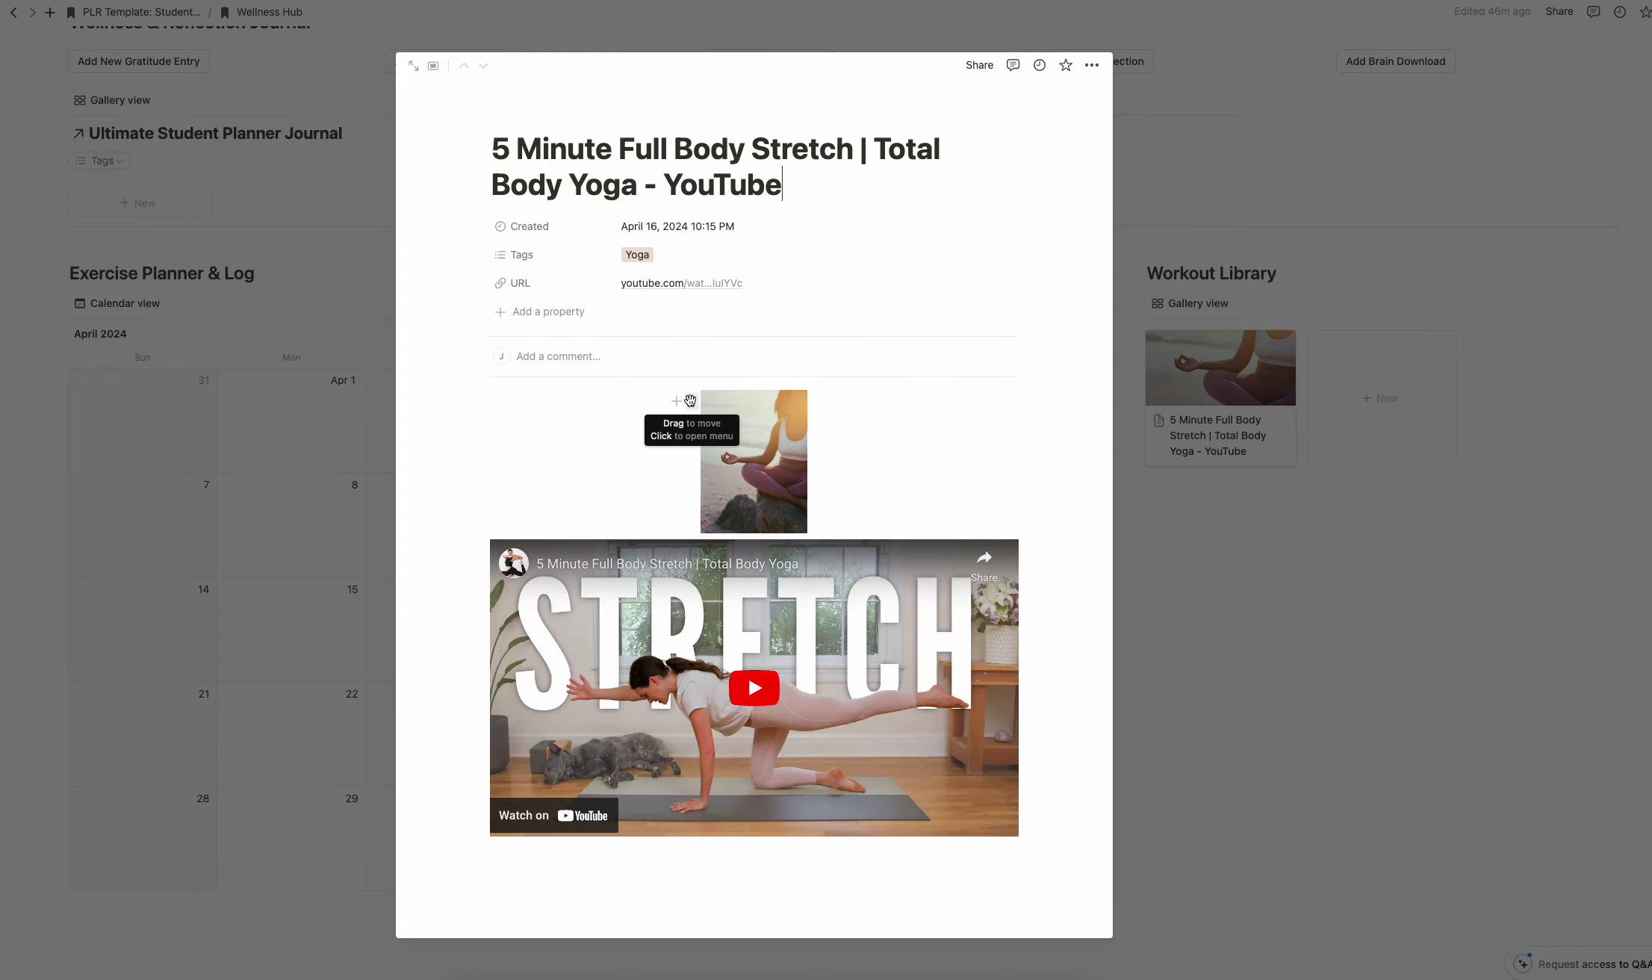
pyautogui.click(691, 404)
pyautogui.click(571, 379)
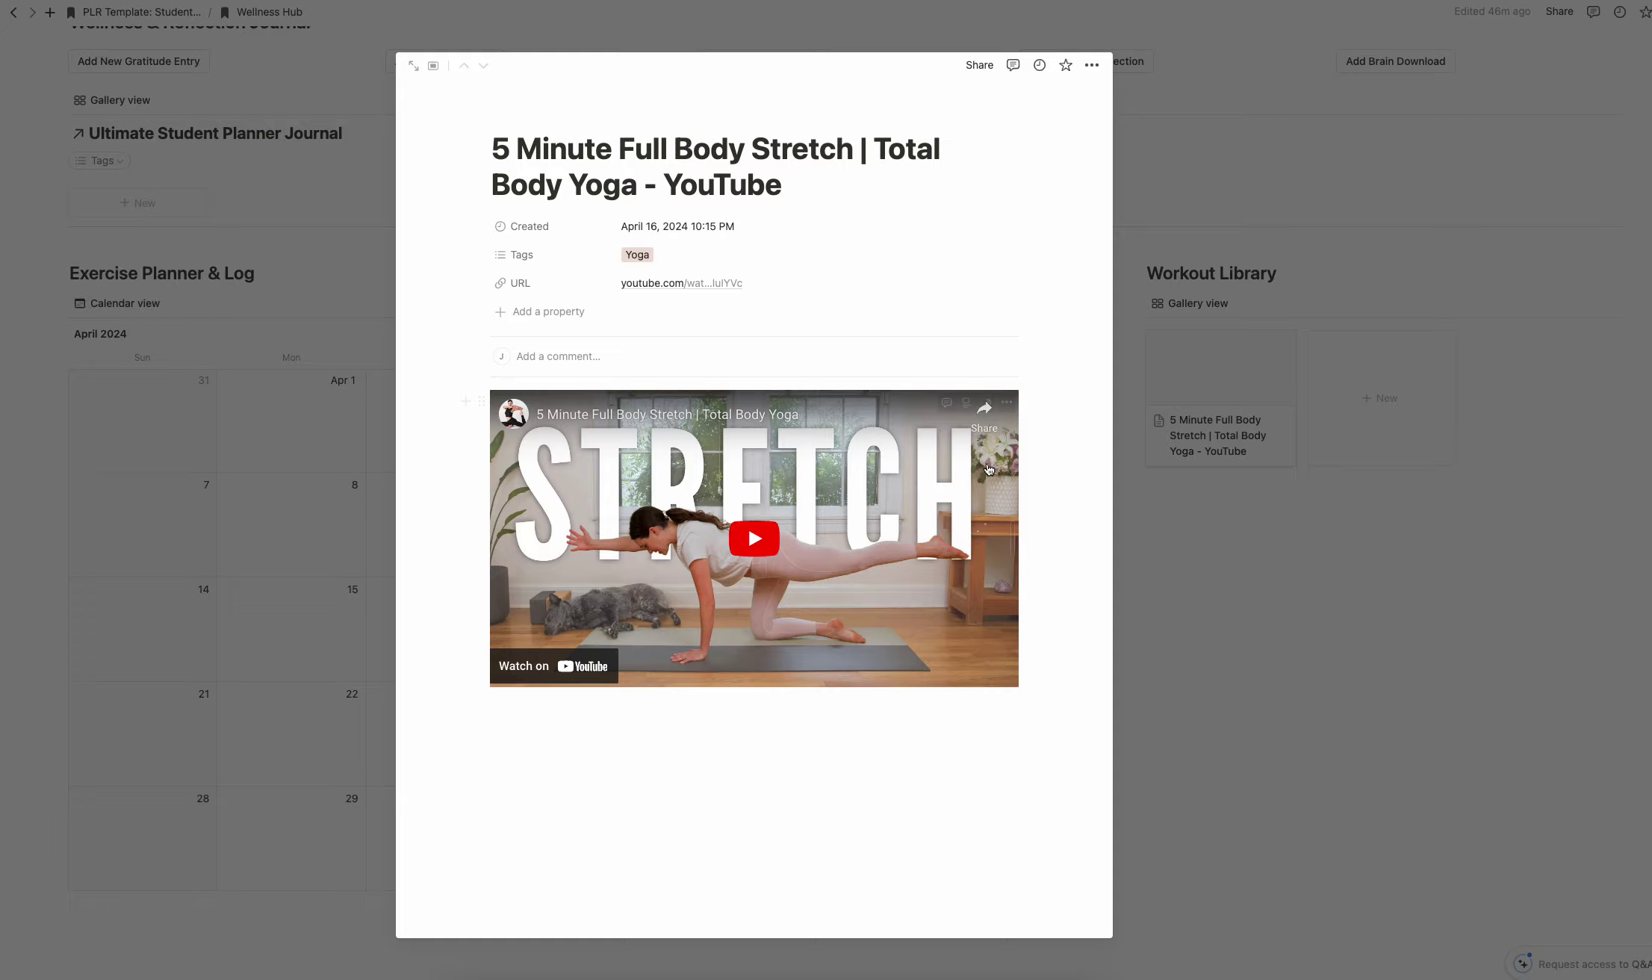
pyautogui.click(1316, 679)
pyautogui.scroll(15, 1306, 676)
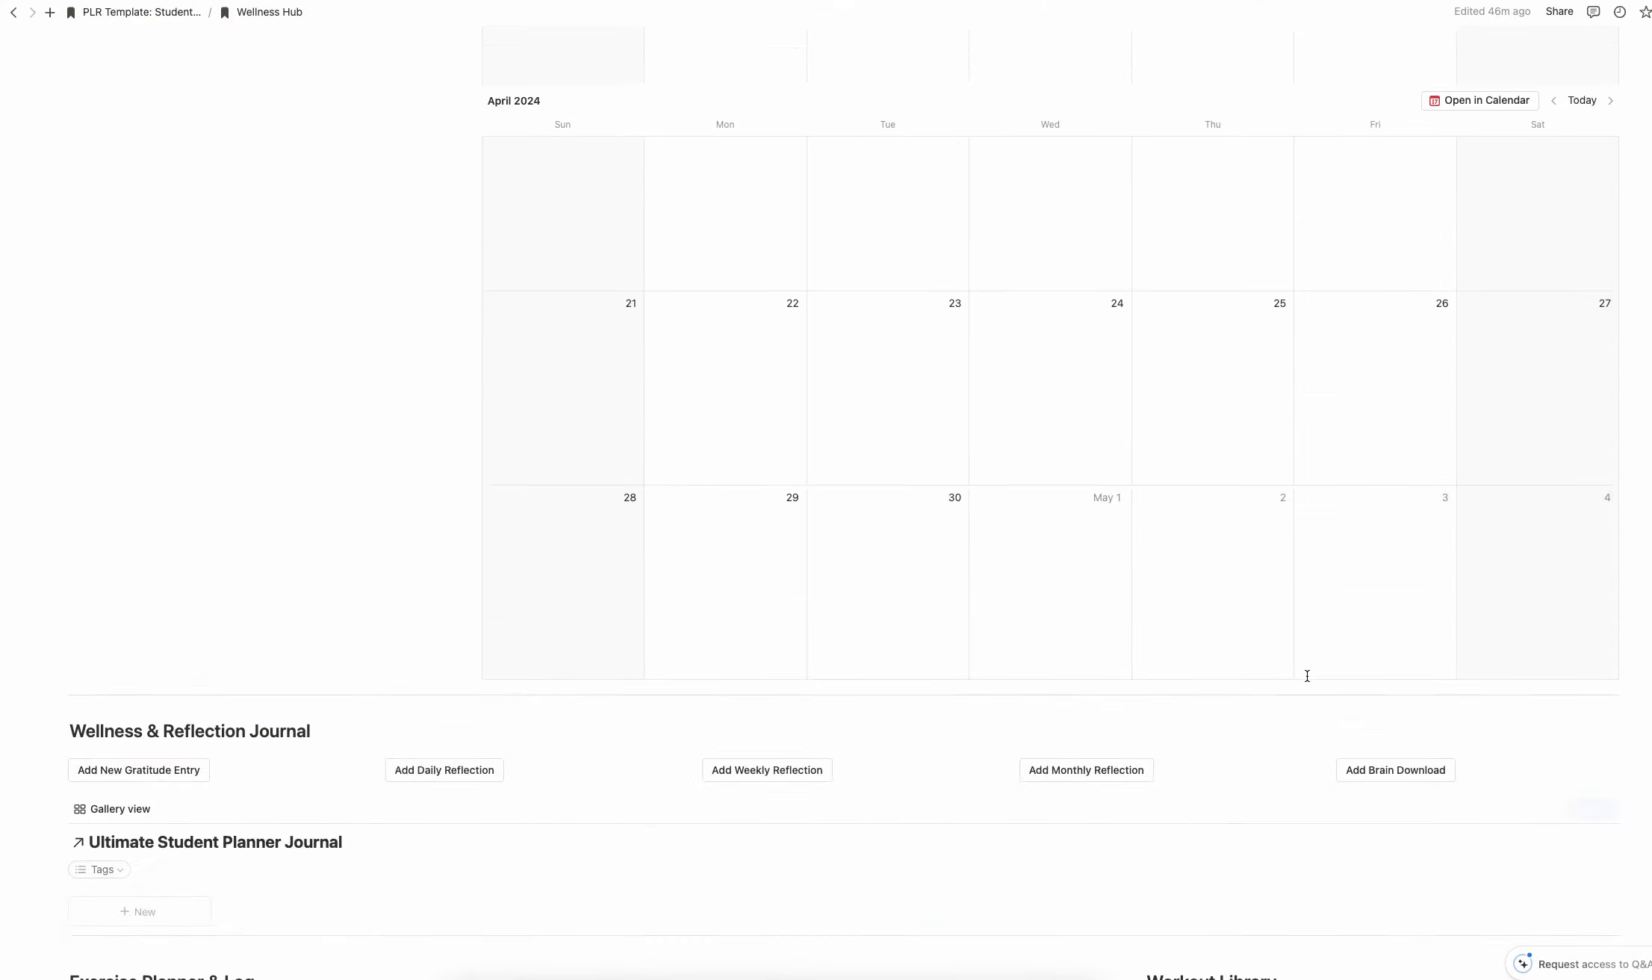
# Step: Leave the Wellness Hub for the Travel Planner page and examine its travel calendar, inspiration gallery and wish list
pyautogui.scroll(4, 351, 119)
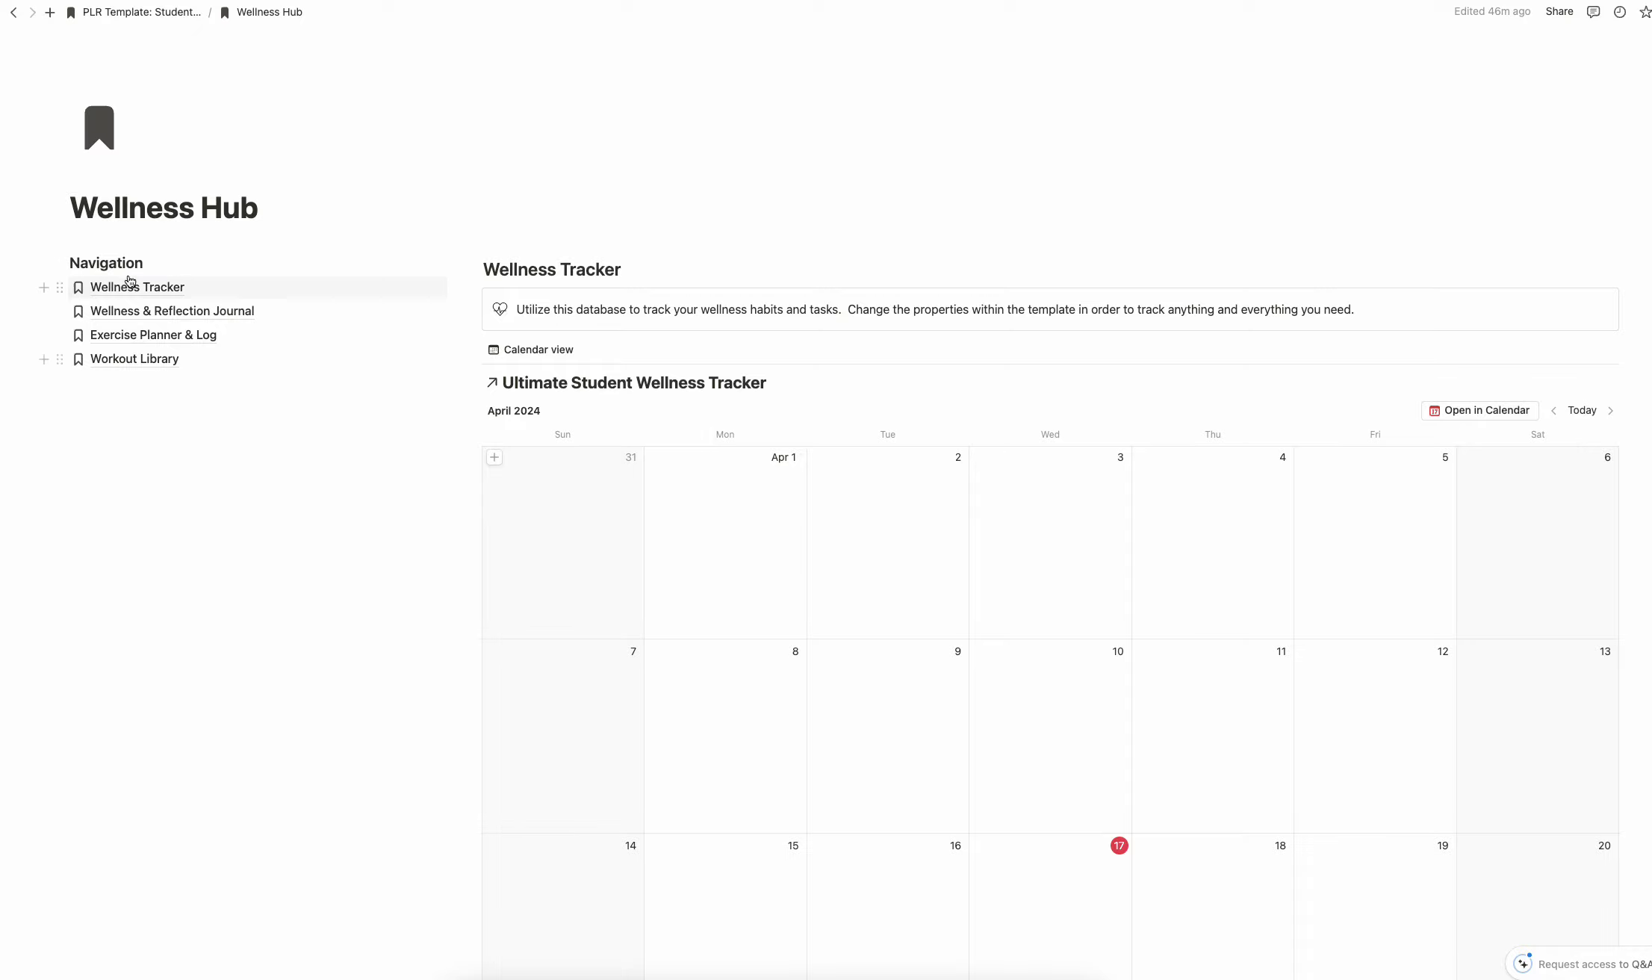
pyautogui.click(149, 12)
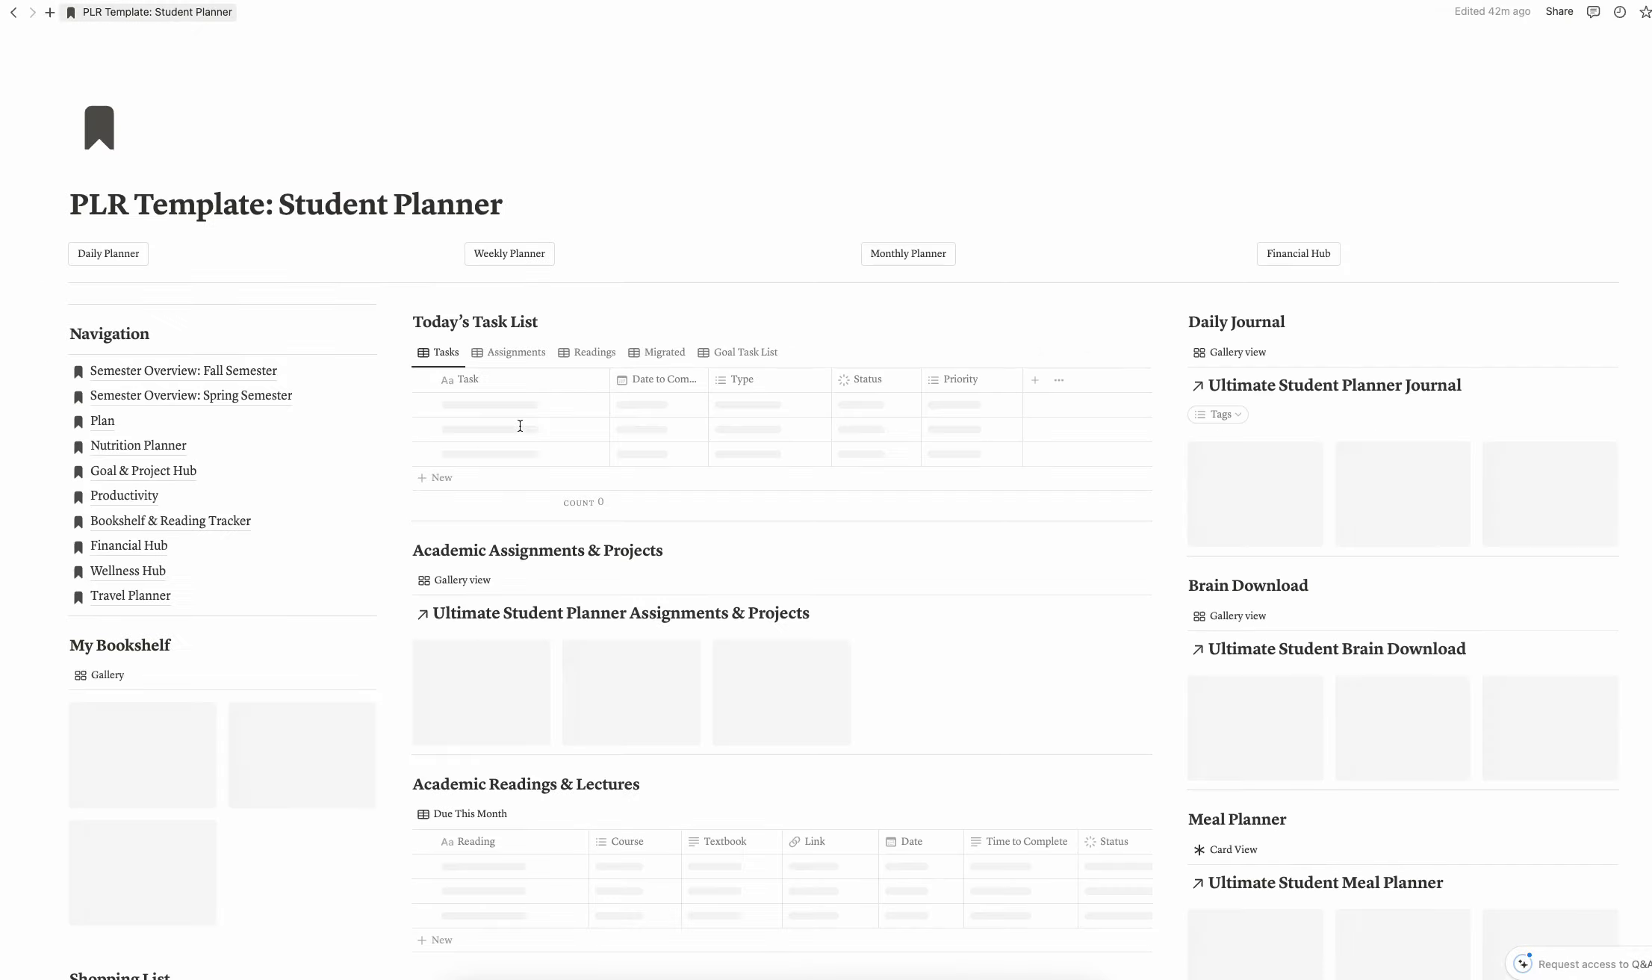
pyautogui.click(214, 598)
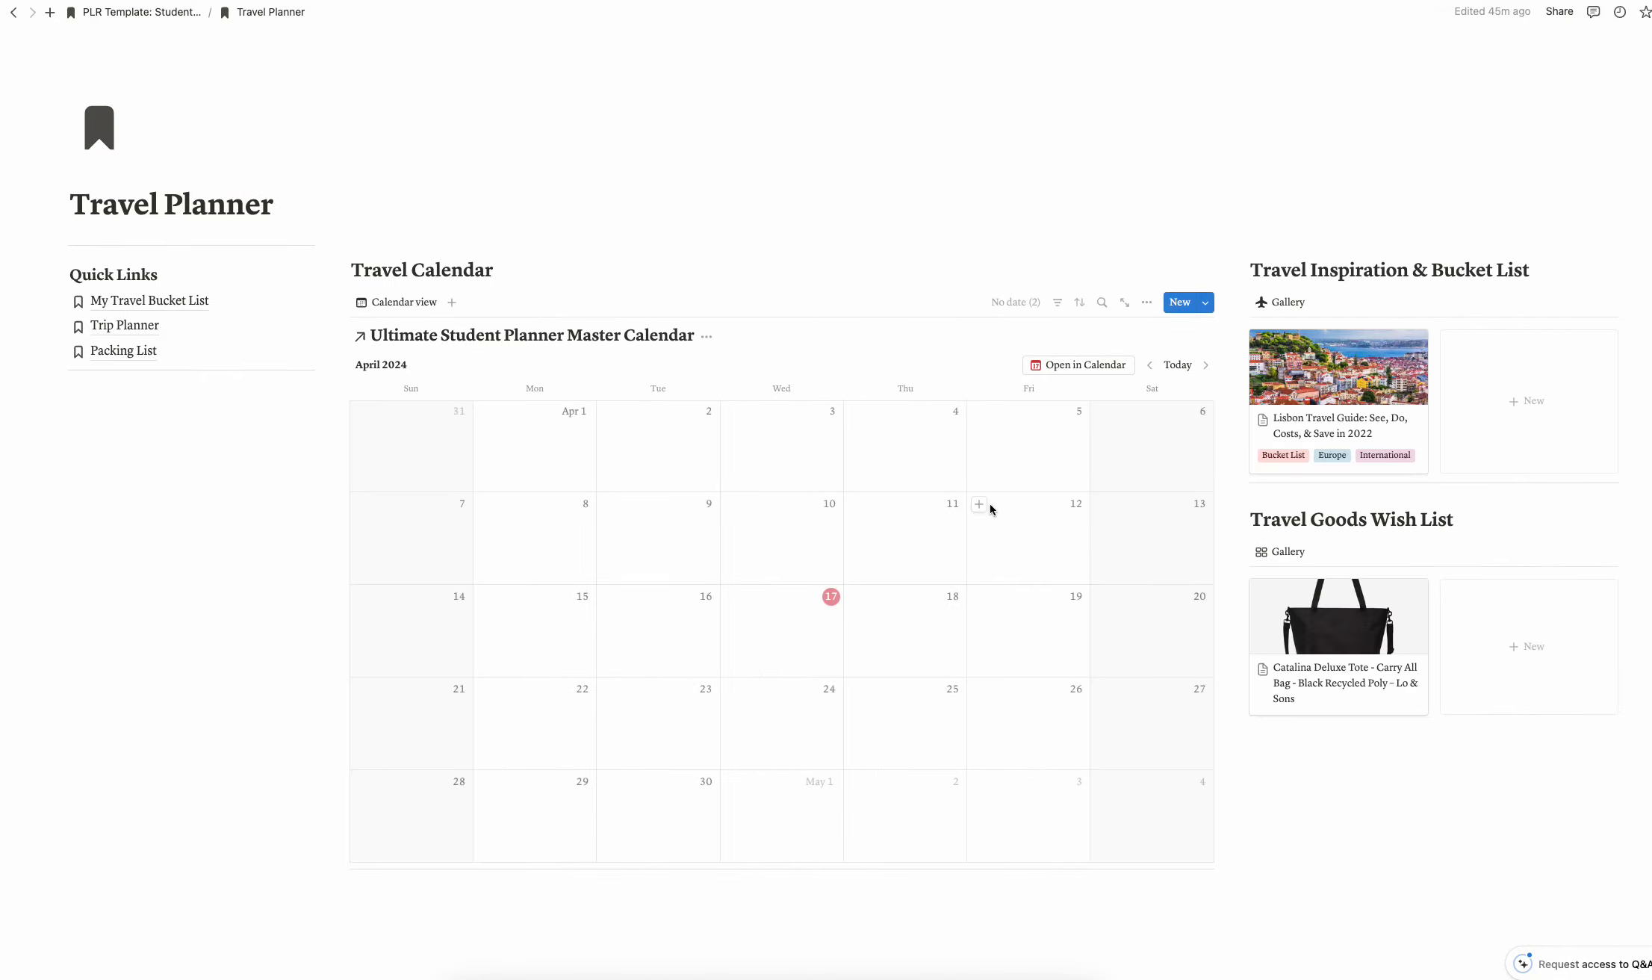
pyautogui.scroll(-5, 1025, 60)
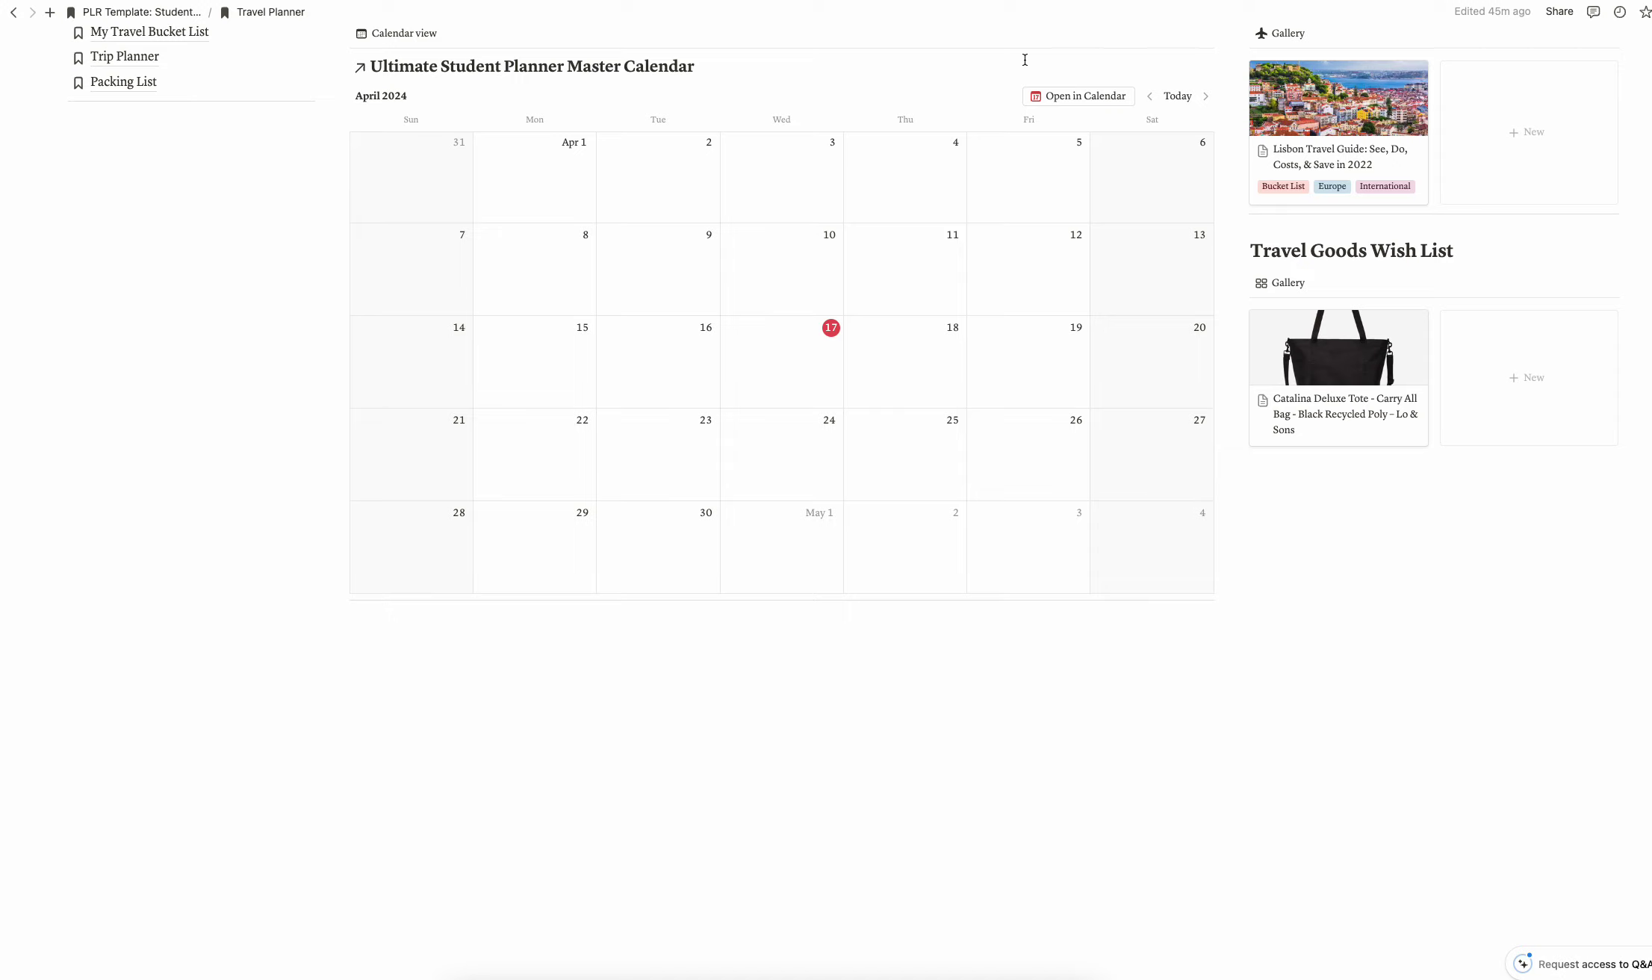
pyautogui.scroll(5, 1024, 60)
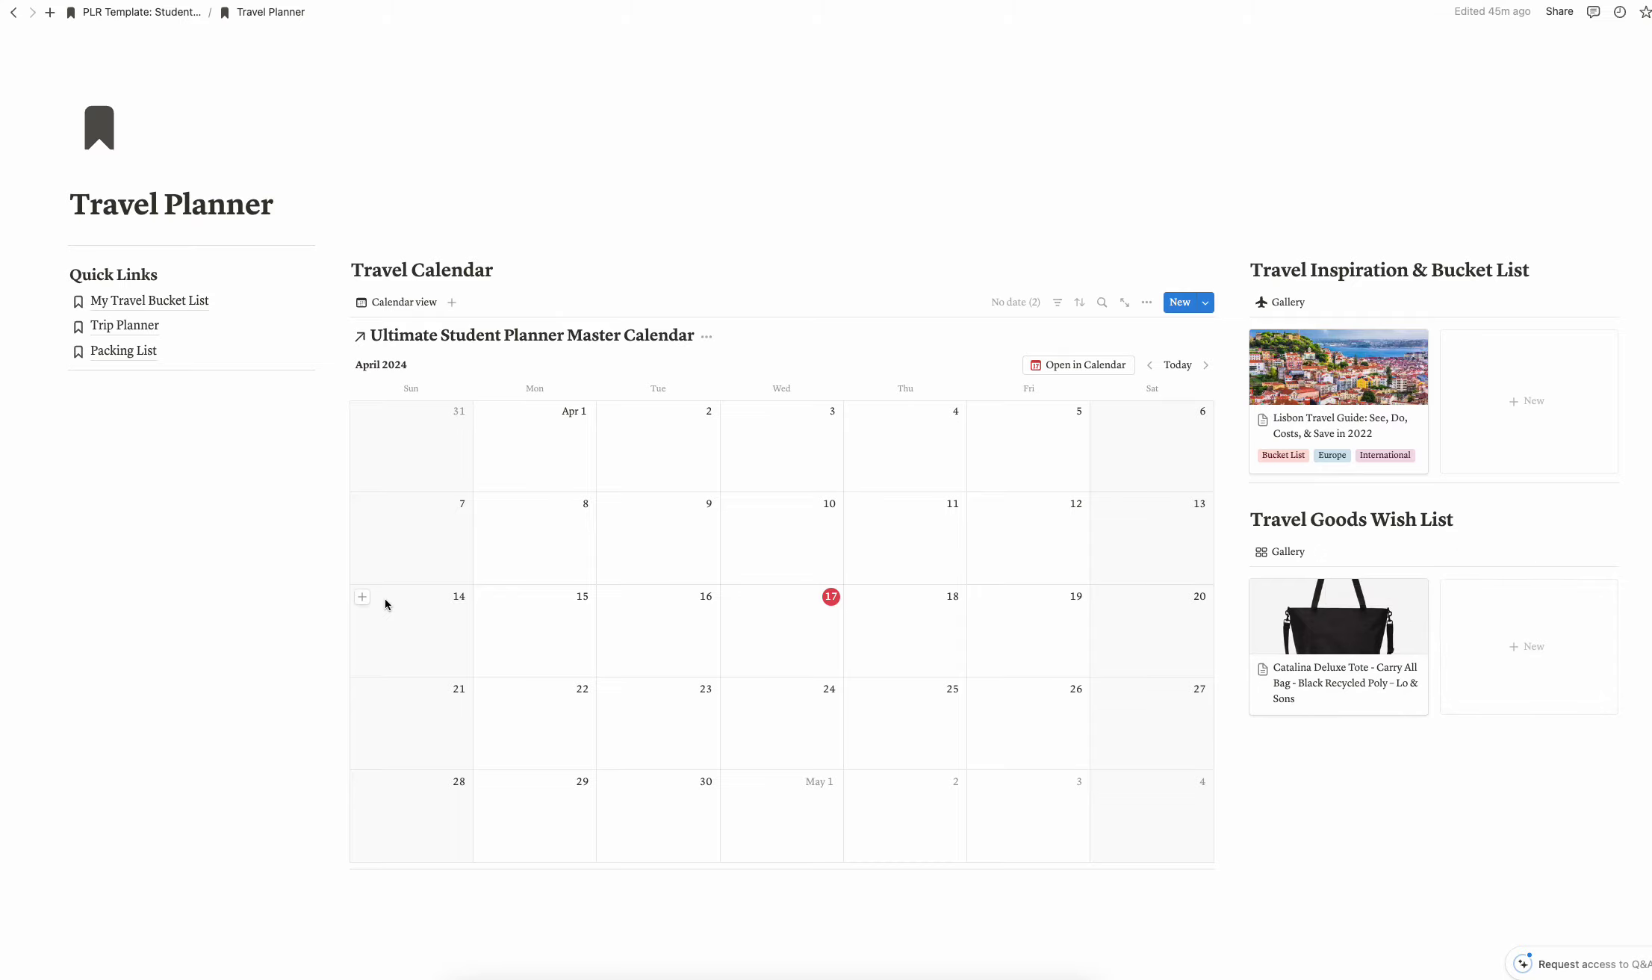
# Step: View the My Travel Bucket List page and the full Trip Planner page, returning to the Travel Planner after each
pyautogui.click(148, 301)
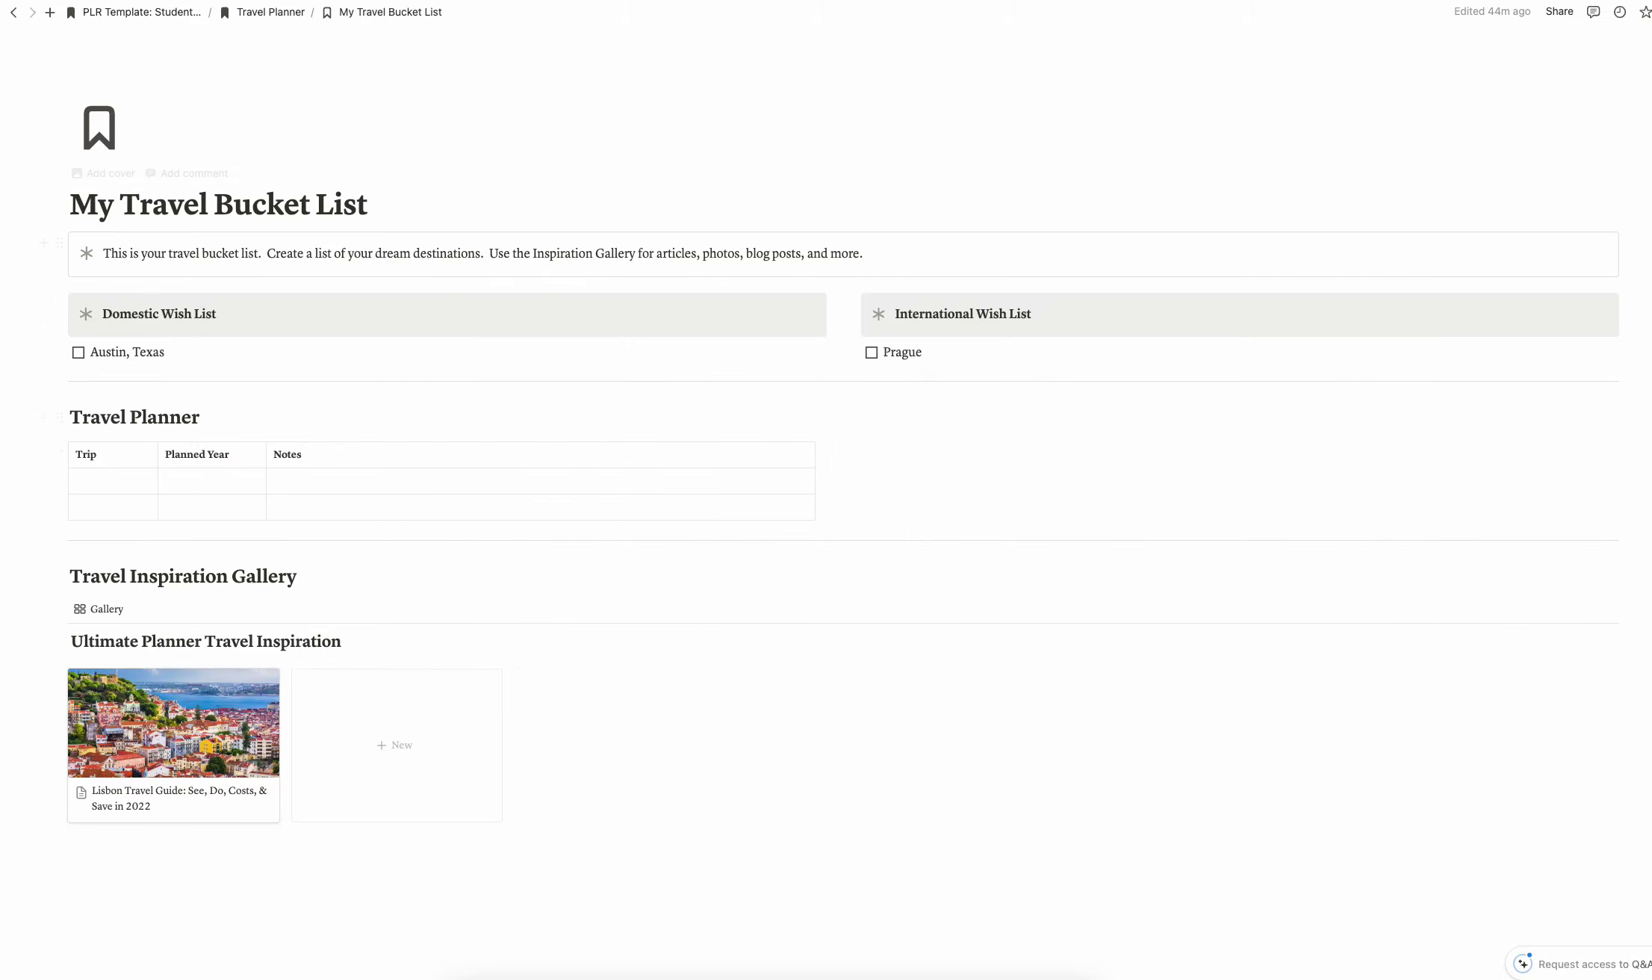
pyautogui.click(270, 12)
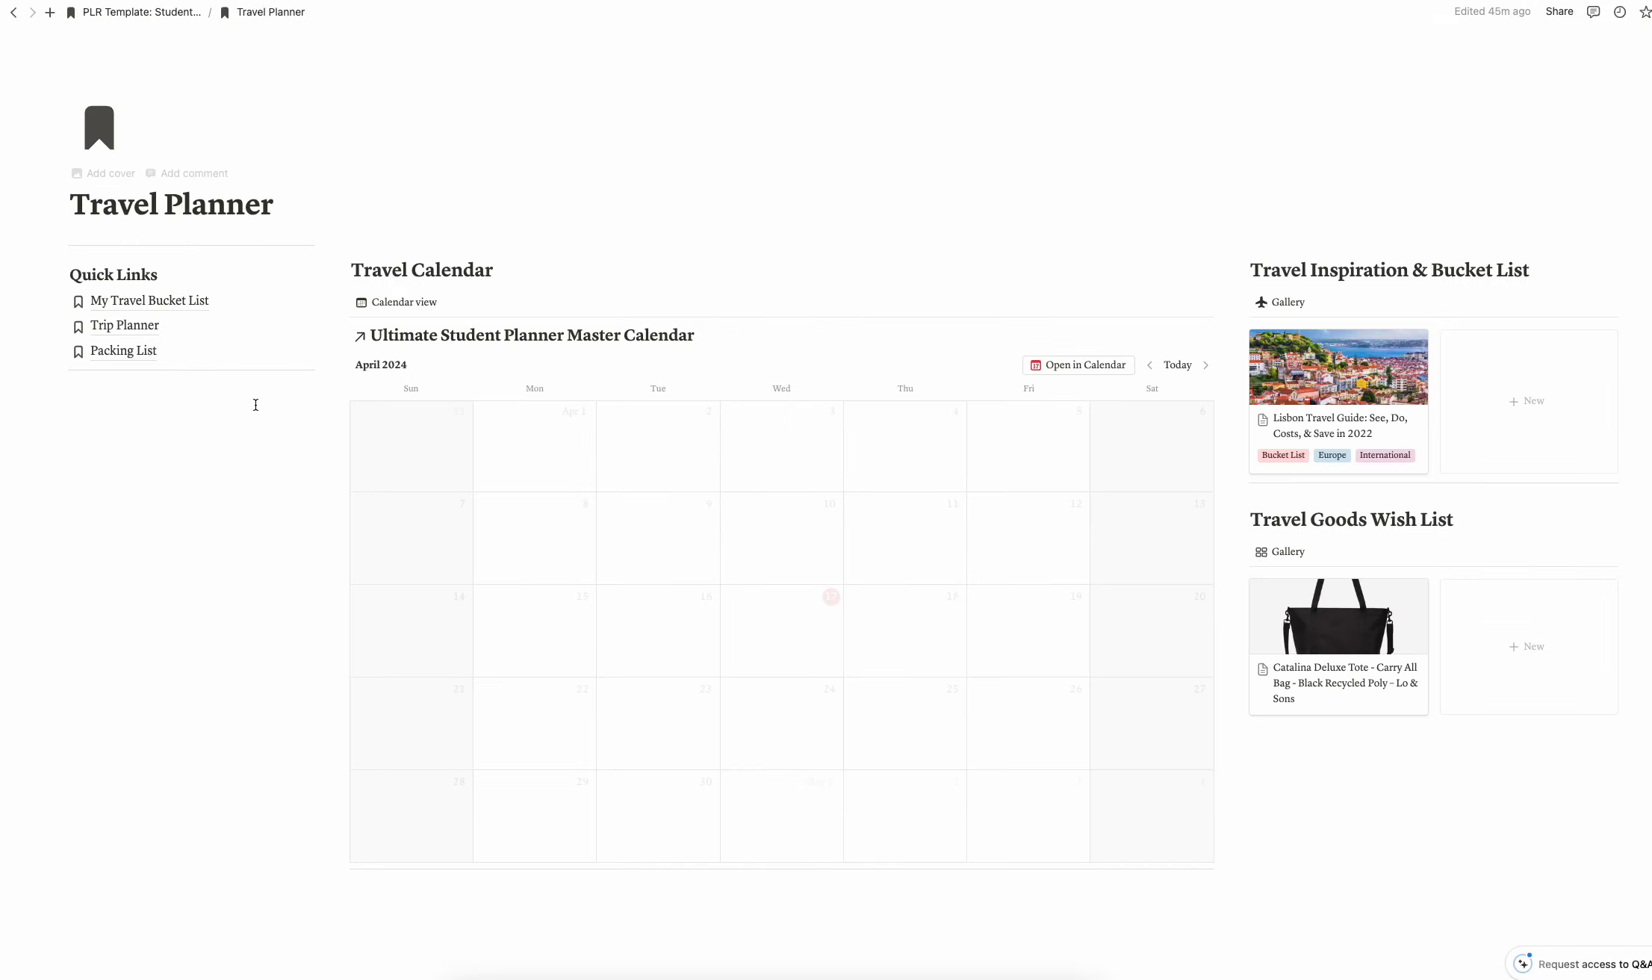
pyautogui.click(125, 324)
pyautogui.scroll(-10, 719, 571)
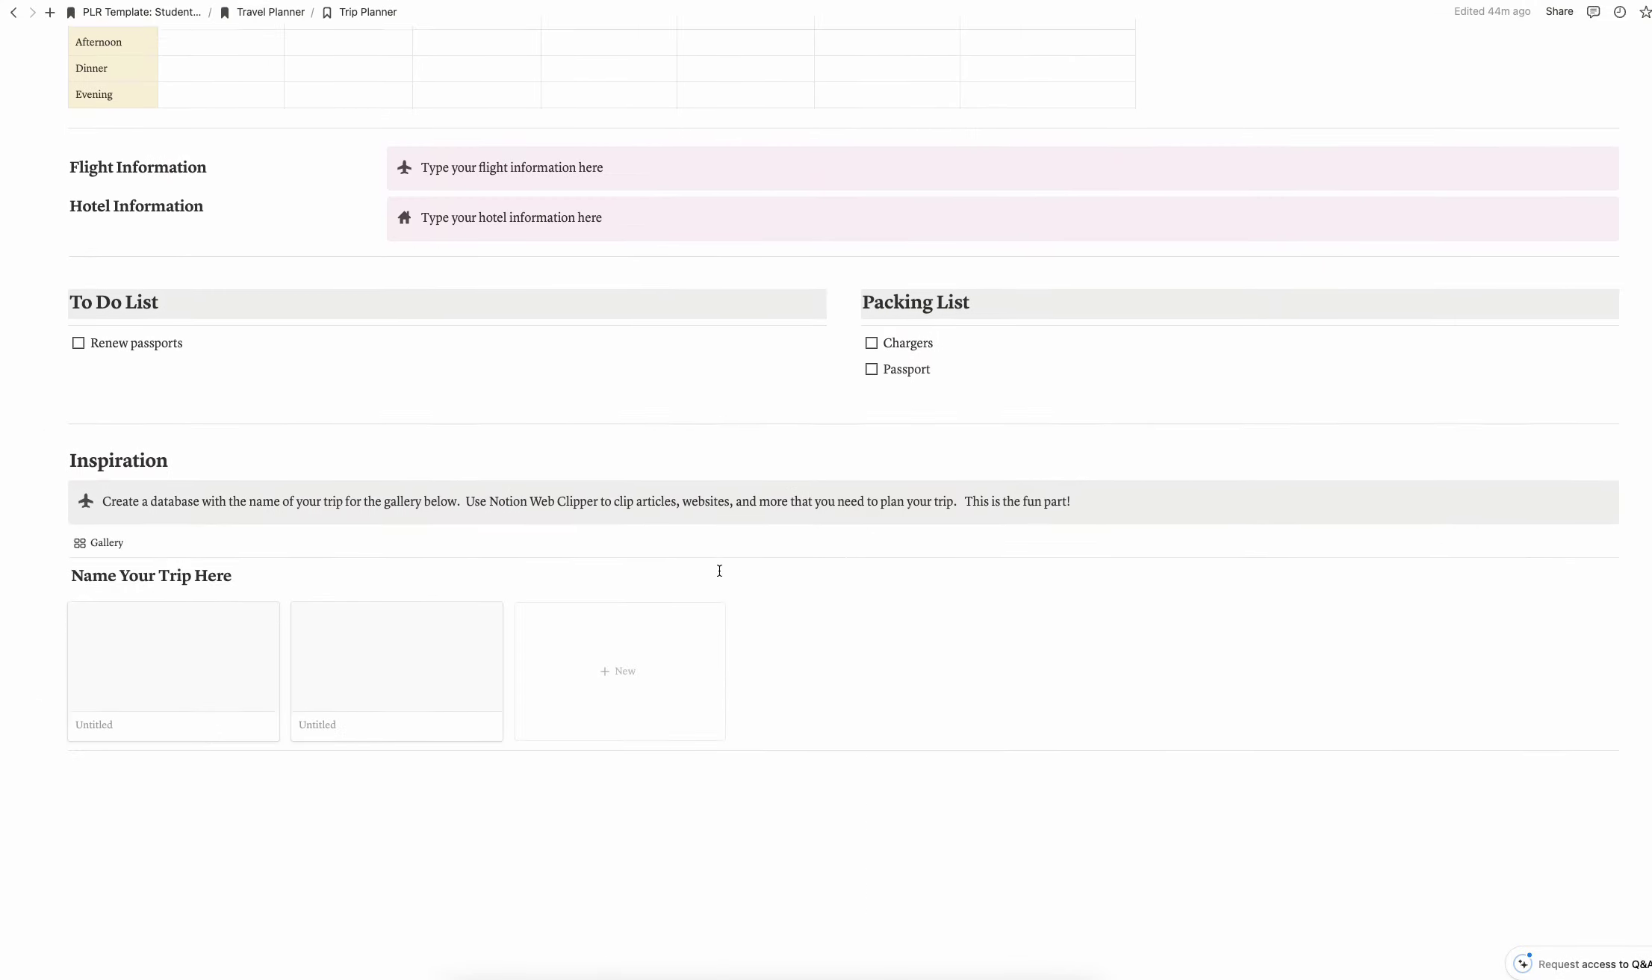
pyautogui.scroll(7, 719, 575)
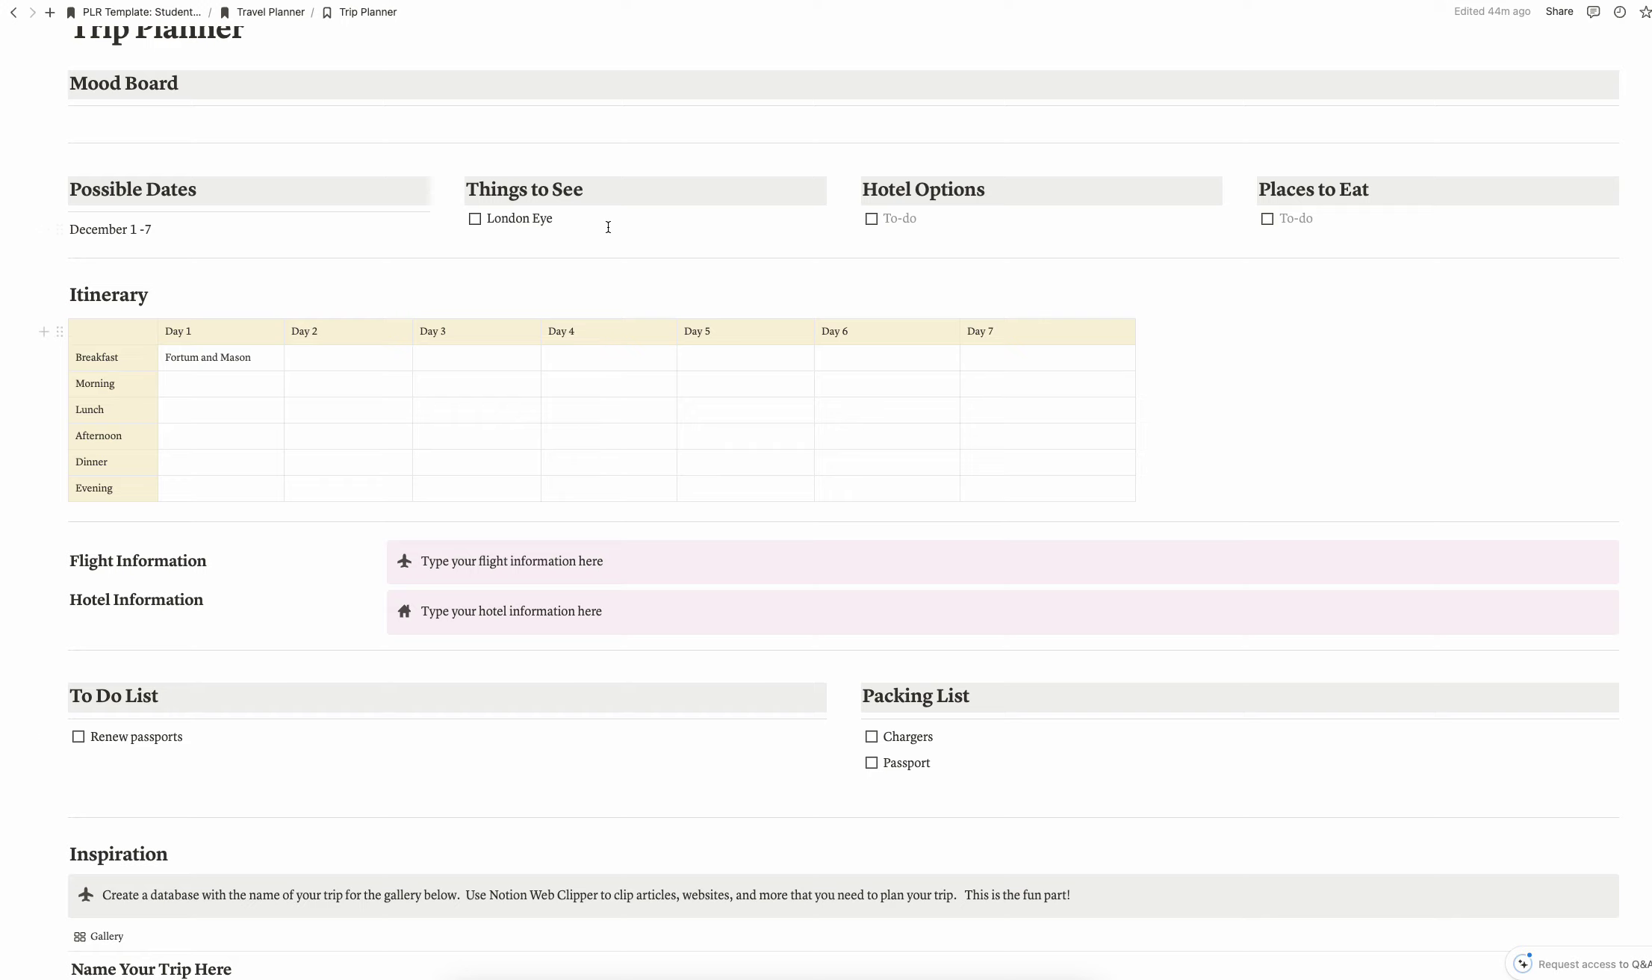
pyautogui.scroll(3, 608, 227)
pyautogui.click(266, 20)
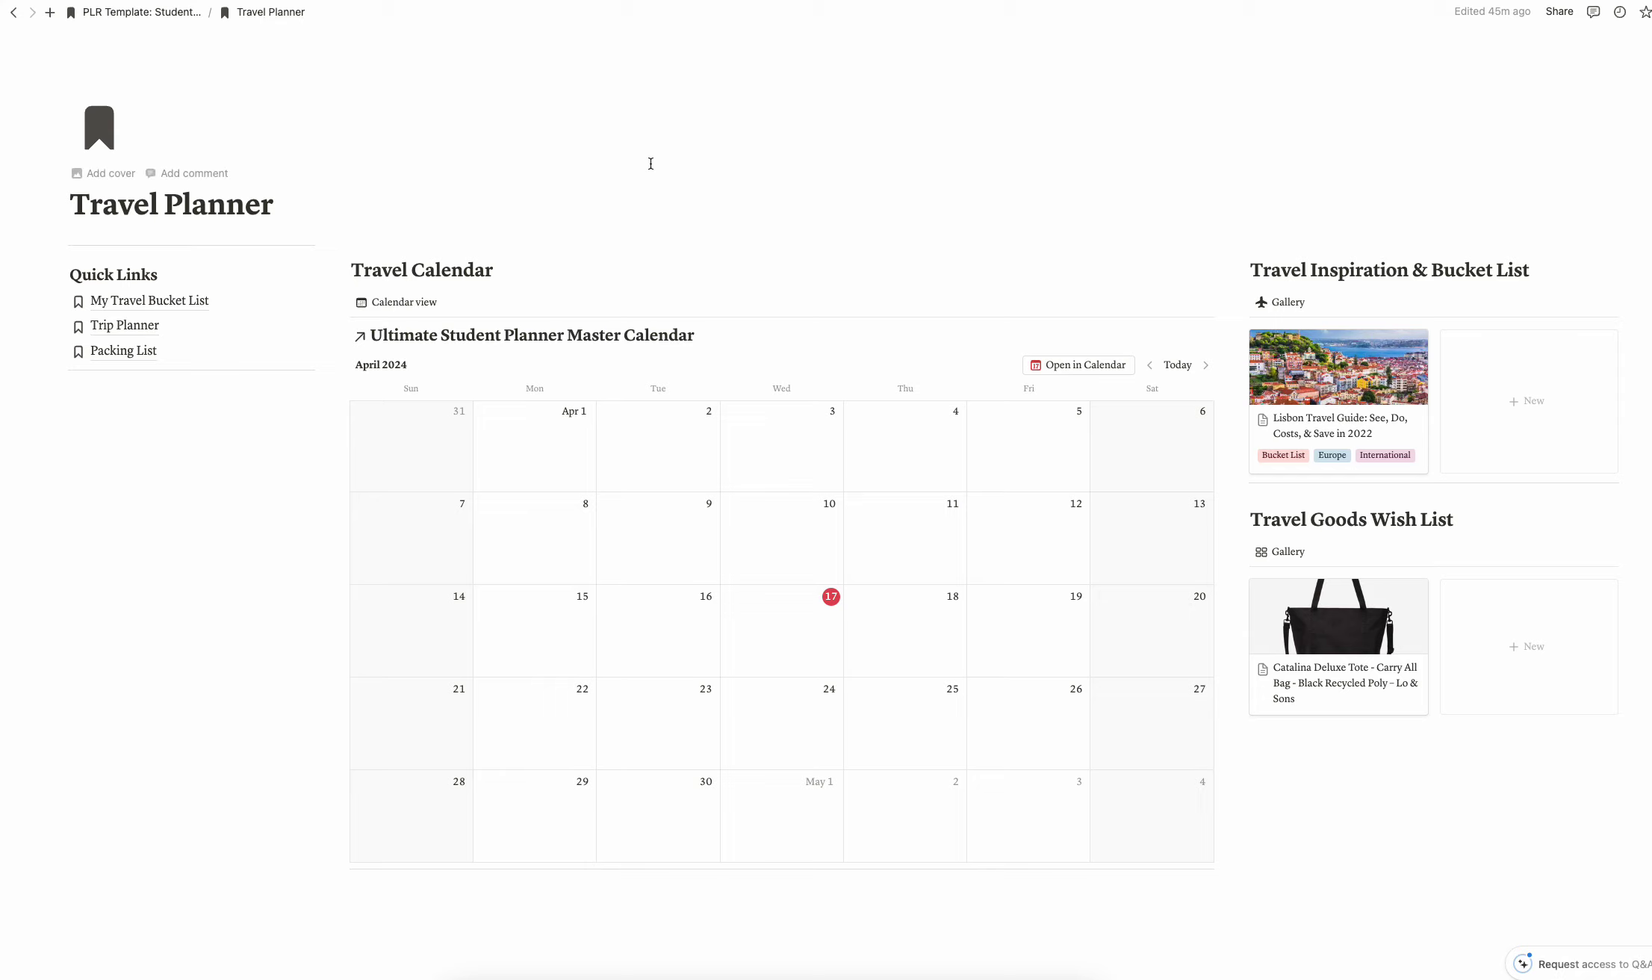
# Step: Return to the main Student Planner dashboard and review its sections from the task list down to the Habit Tracker
pyautogui.click(153, 13)
pyautogui.scroll(-2, 261, 576)
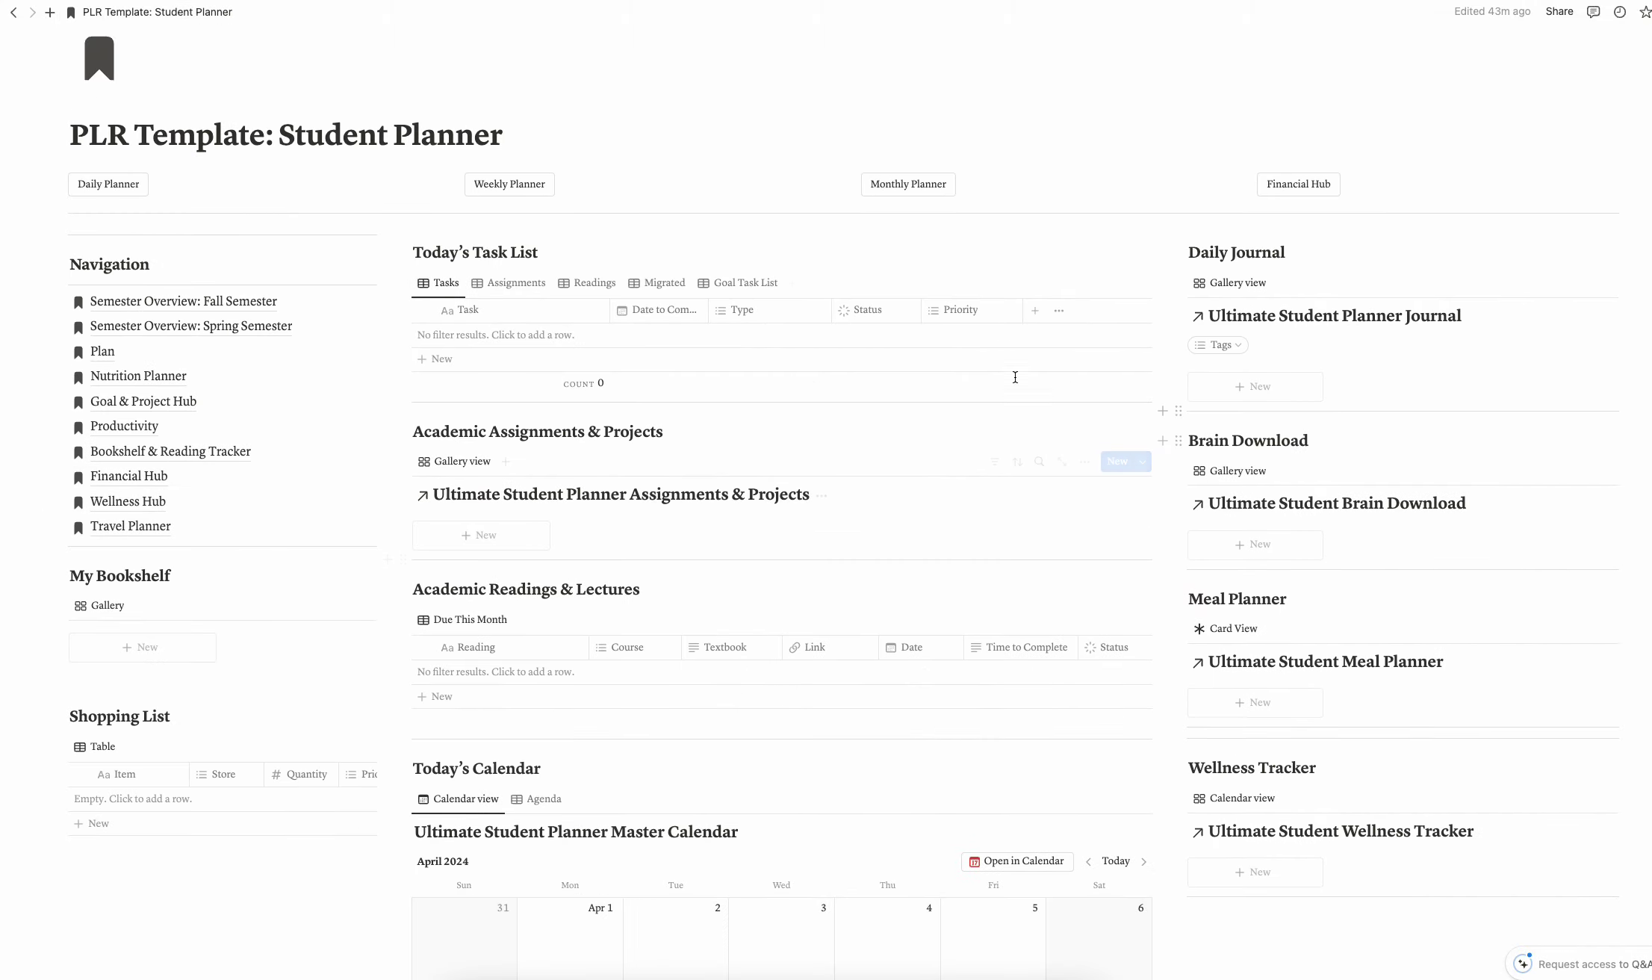
pyautogui.scroll(-10, 992, 369)
pyautogui.scroll(-5, 994, 377)
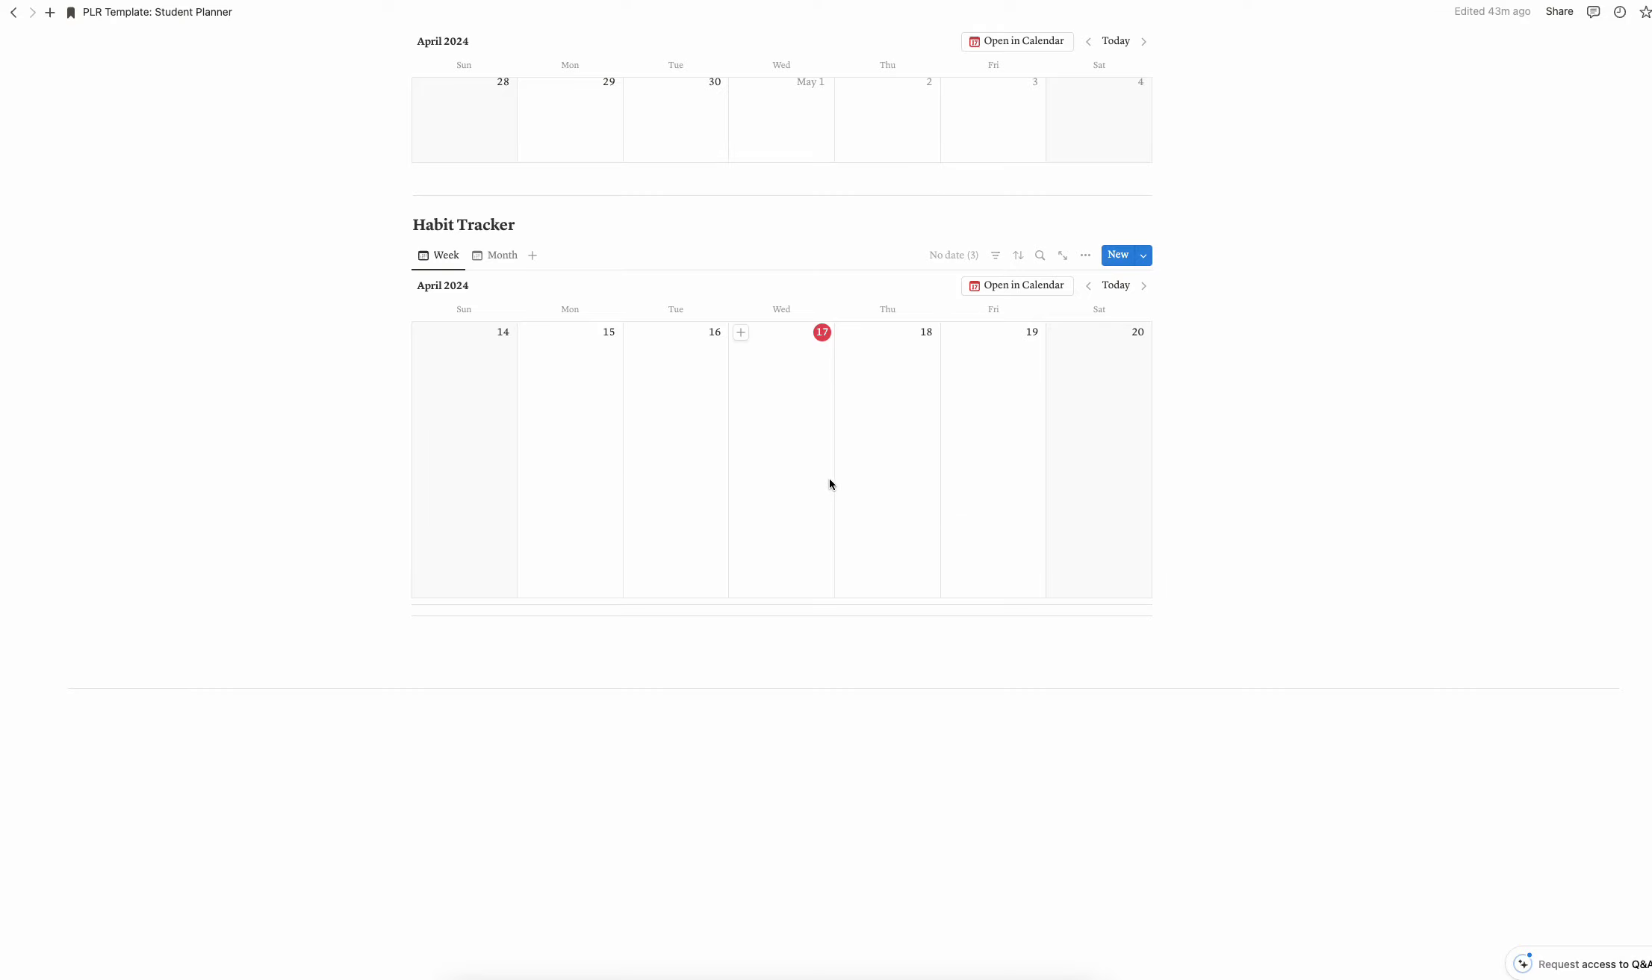
pyautogui.scroll(15, 829, 480)
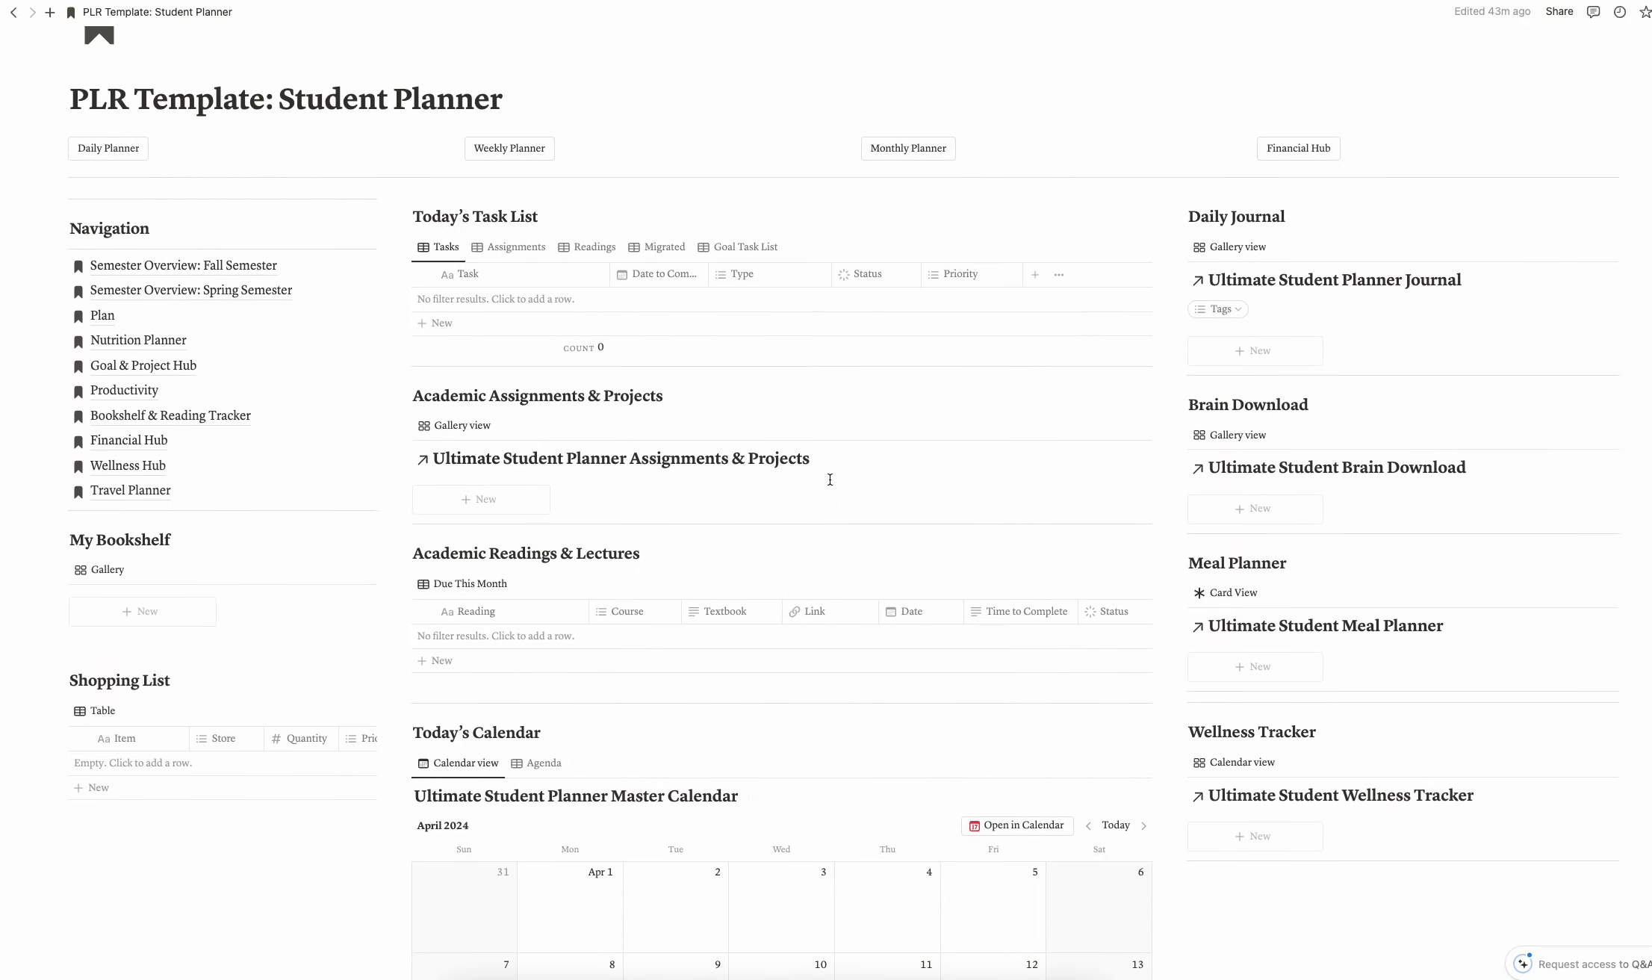